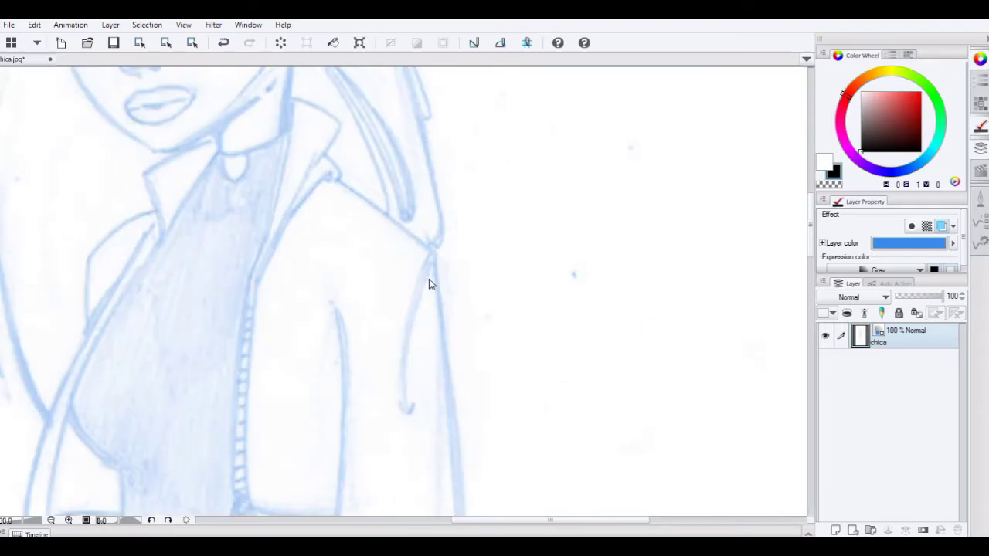
key(space)
drag(302, 208, 421, 425)
drag(388, 312, 415, 365)
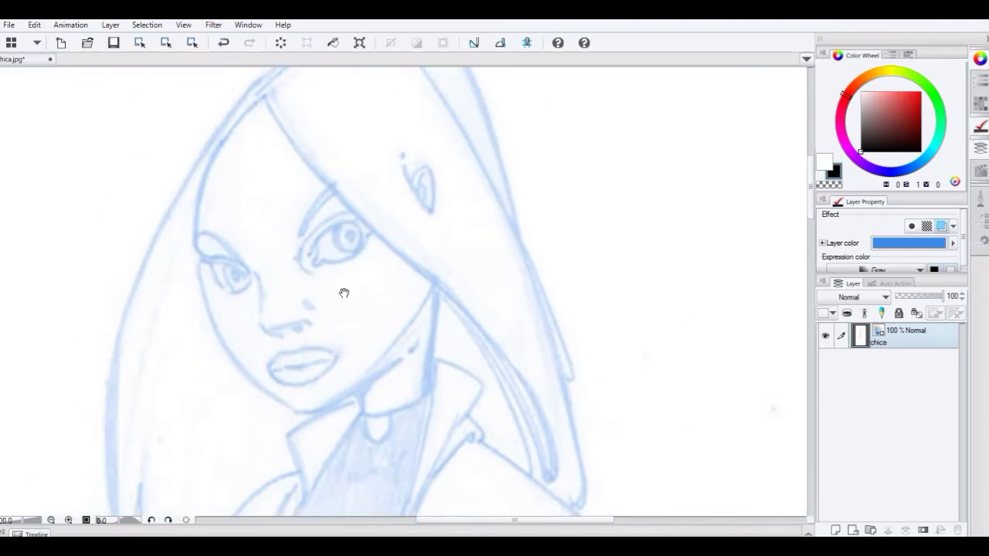
drag(343, 293, 373, 280)
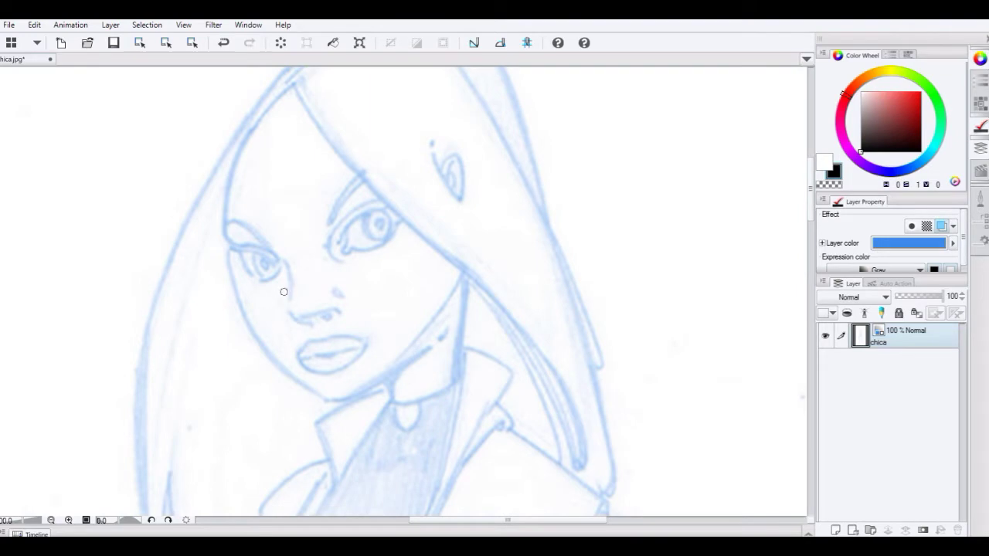
key(Tab)
drag(395, 299, 248, 287)
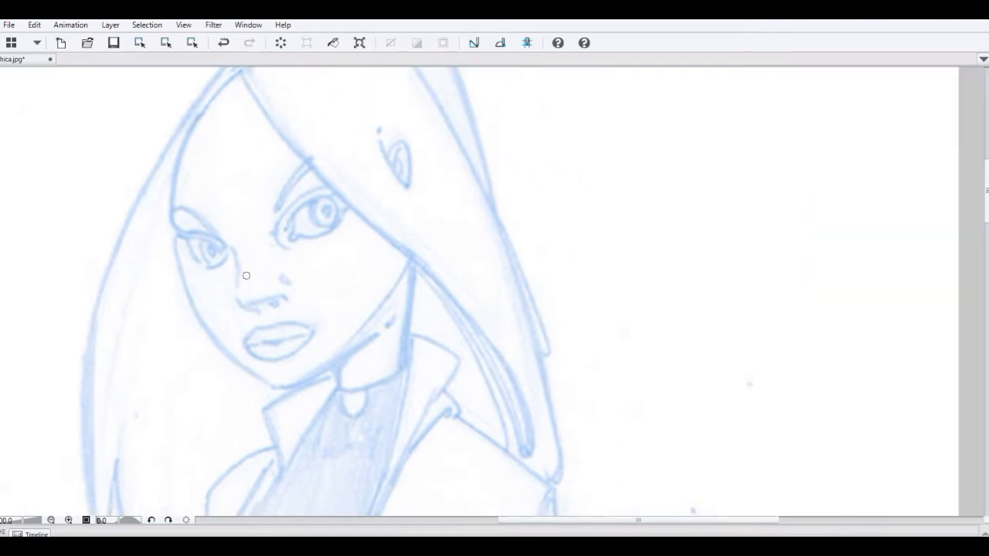
scroll(247, 280, up, 2)
drag(347, 324, 263, 267)
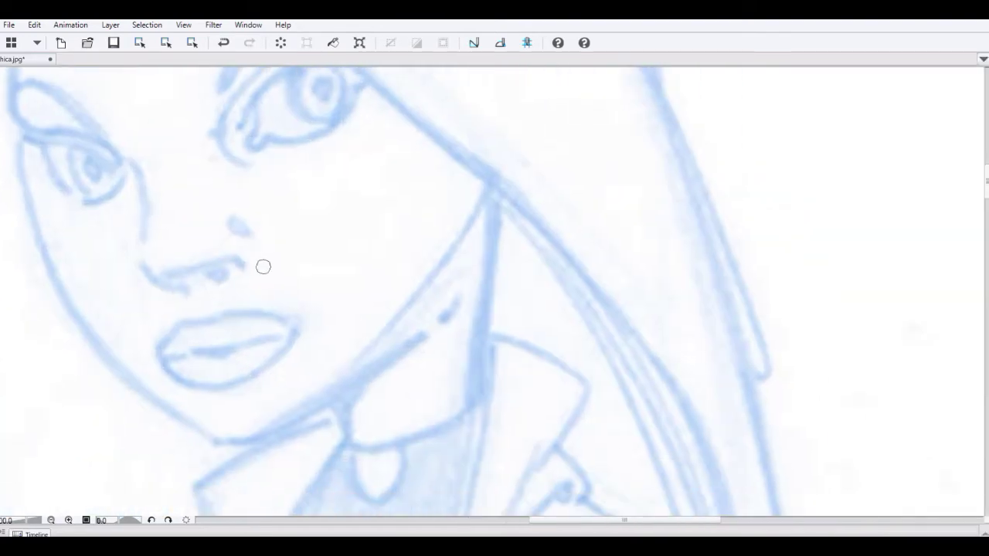
scroll(264, 267, up, 2)
scroll(332, 286, down, 2)
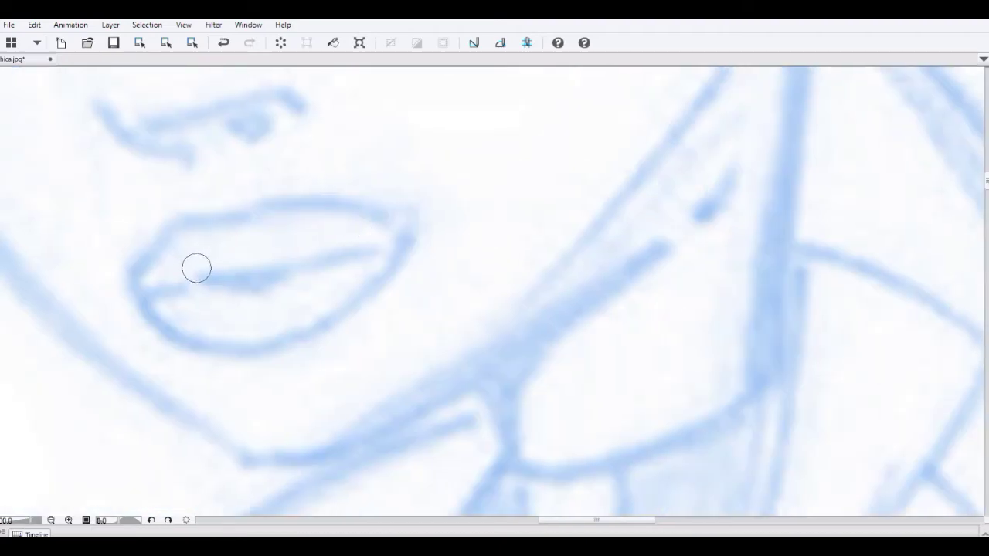
mouse_move(190, 266)
mouse_down()
mouse_move(243, 275)
mouse_move(285, 251)
mouse_up()
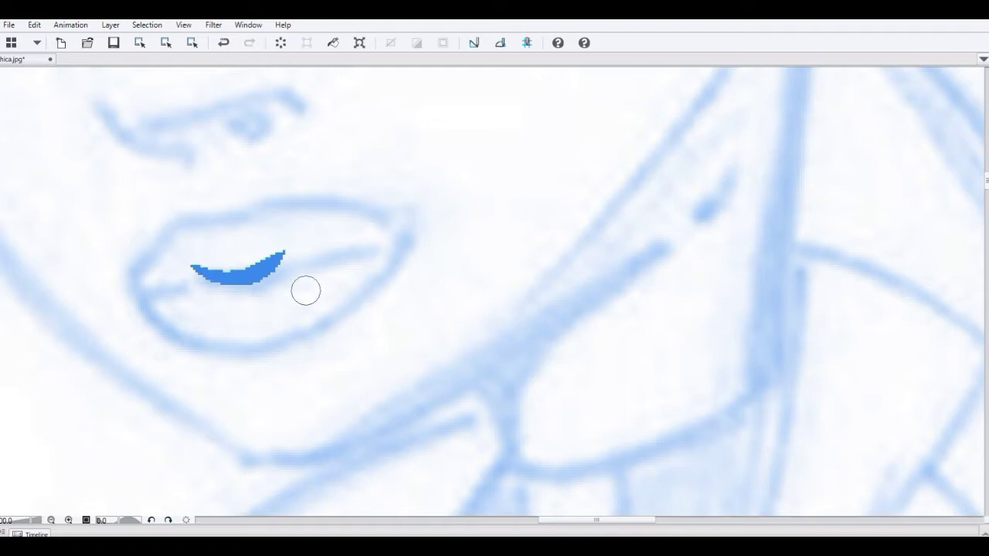
key(ctrl+z)
Create a new layer above the blue chica sketch layer for the black inking
key(Tab)
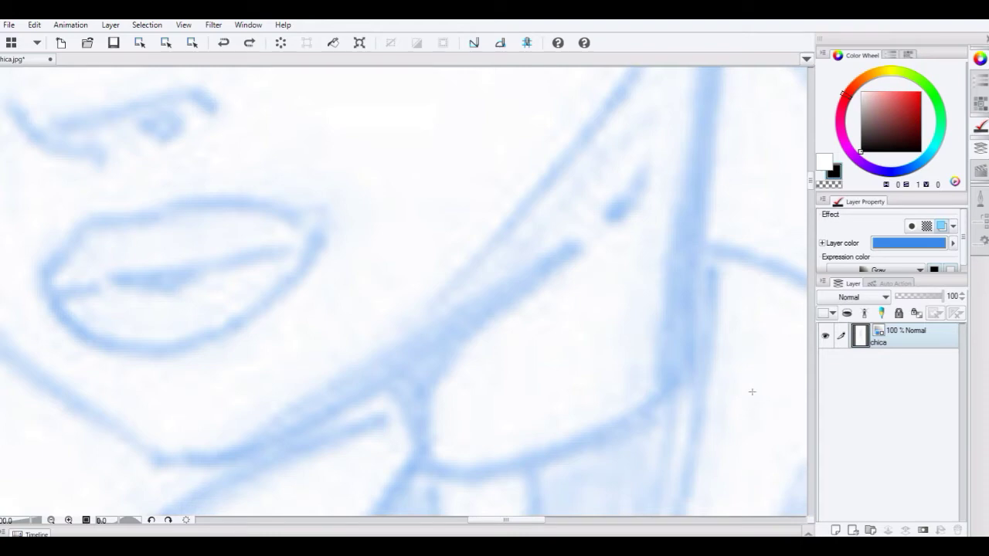
key(ctrl+shift+n)
drag(305, 254, 435, 293)
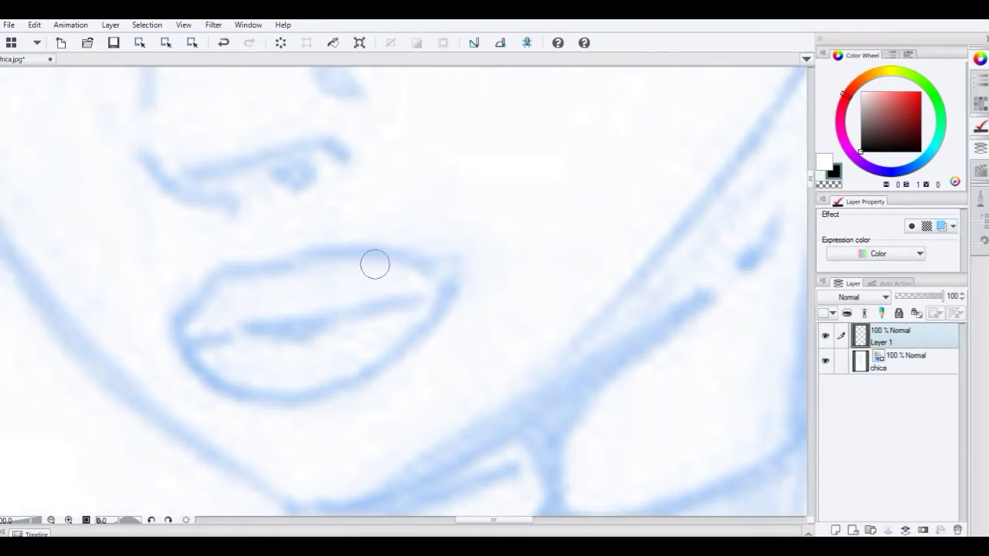
key(Tab)
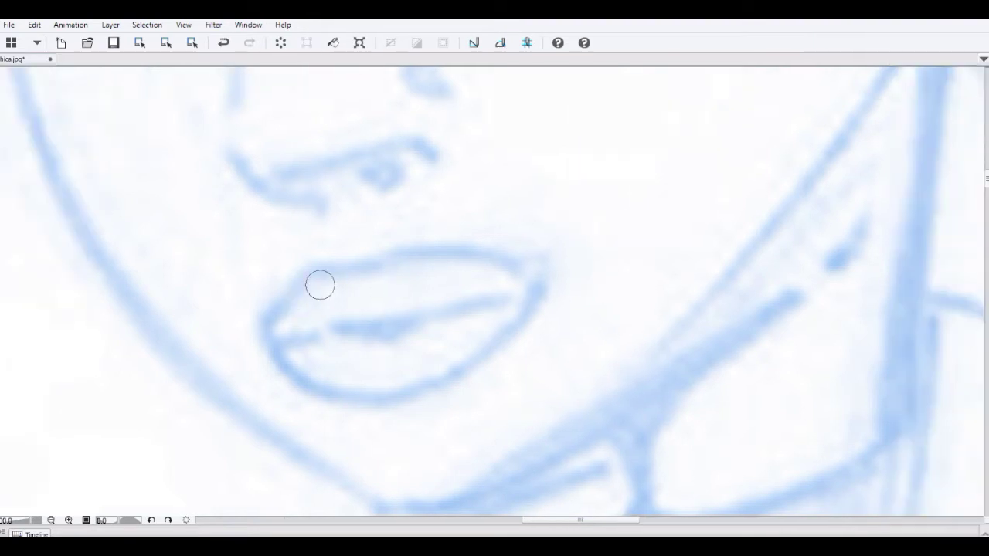
Ink the line between the lips and the outlines of the upper and lower lip in black over the sketch
drag(424, 266, 268, 250)
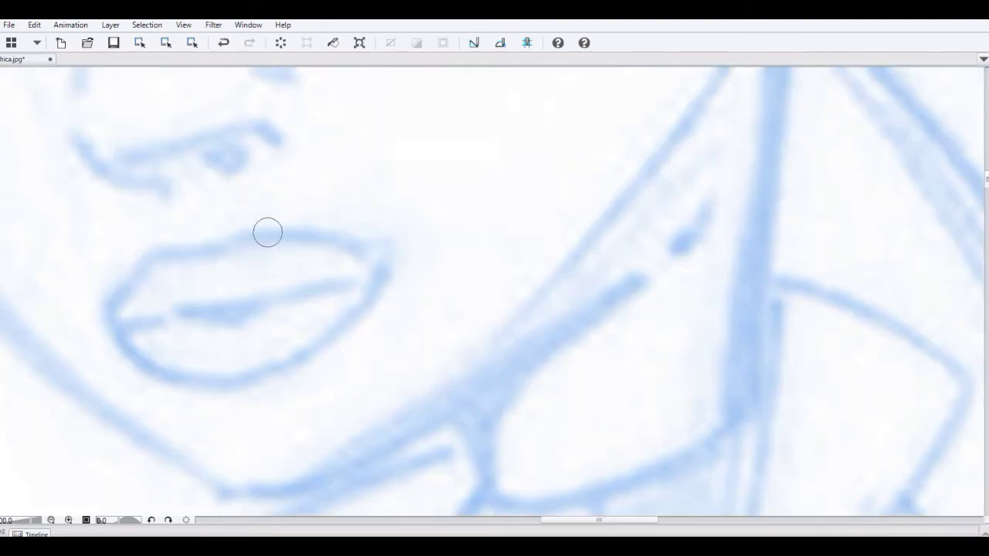
mouse_move(178, 302)
mouse_down()
mouse_move(230, 310)
mouse_move(289, 280)
mouse_move(263, 305)
mouse_move(252, 298)
mouse_move(381, 271)
mouse_up()
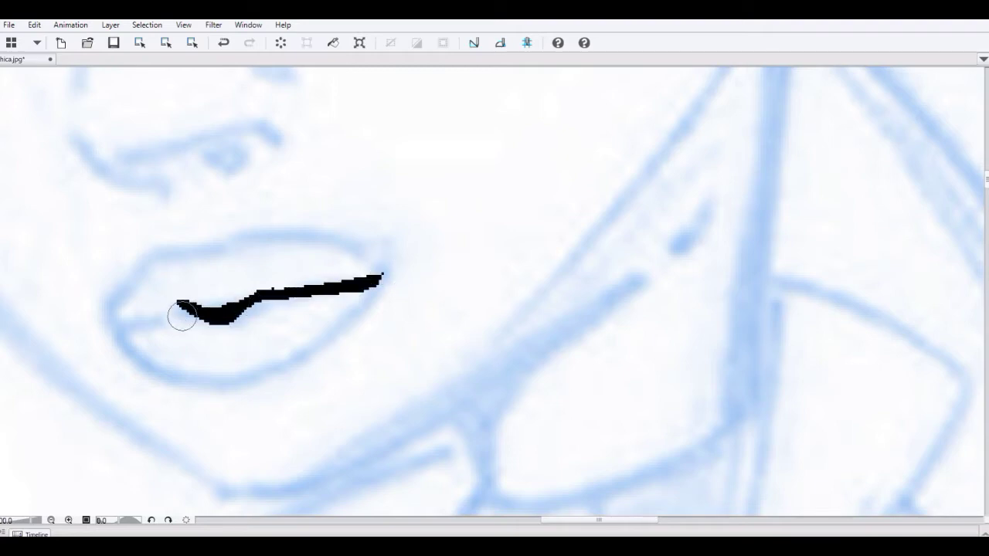
drag(183, 316, 104, 319)
mouse_move(168, 249)
mouse_down()
mouse_move(244, 239)
mouse_move(310, 249)
mouse_up()
mouse_move(170, 250)
mouse_down()
mouse_move(122, 331)
mouse_move(154, 364)
mouse_move(363, 297)
mouse_up()
Ink the nose with its bridge, tip, filled nostril and the small mark beside the nostril wing
mouse_move(139, 146)
mouse_down()
mouse_move(212, 262)
mouse_move(251, 297)
mouse_up()
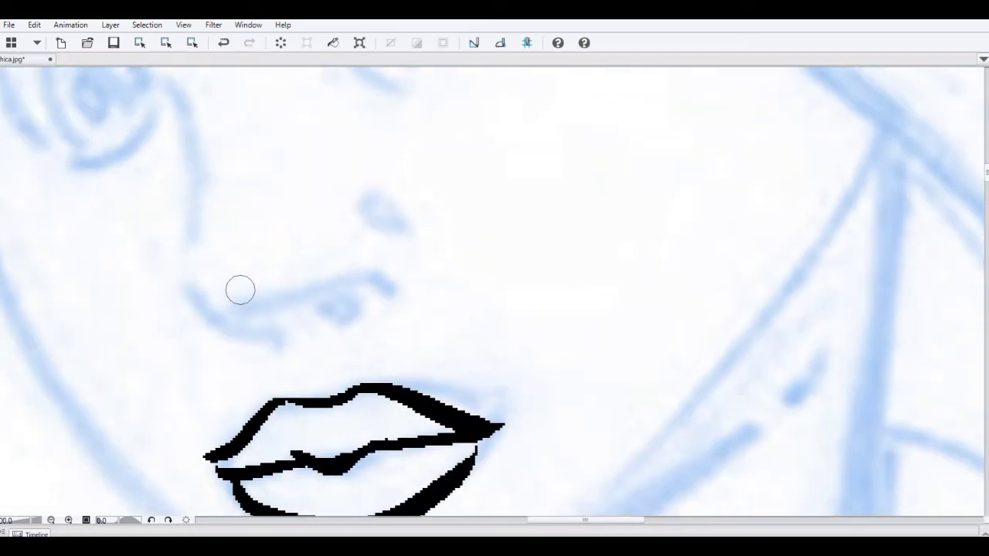
mouse_move(174, 87)
mouse_down()
mouse_move(187, 293)
mouse_move(211, 325)
mouse_move(292, 333)
mouse_move(379, 297)
mouse_up()
drag(315, 315, 370, 310)
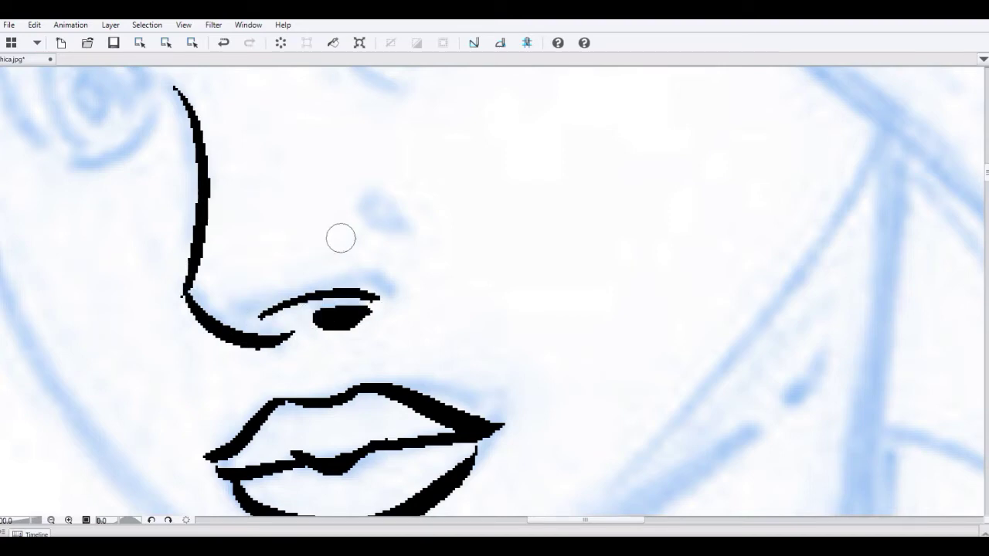
drag(362, 252, 331, 326)
drag(340, 282, 367, 307)
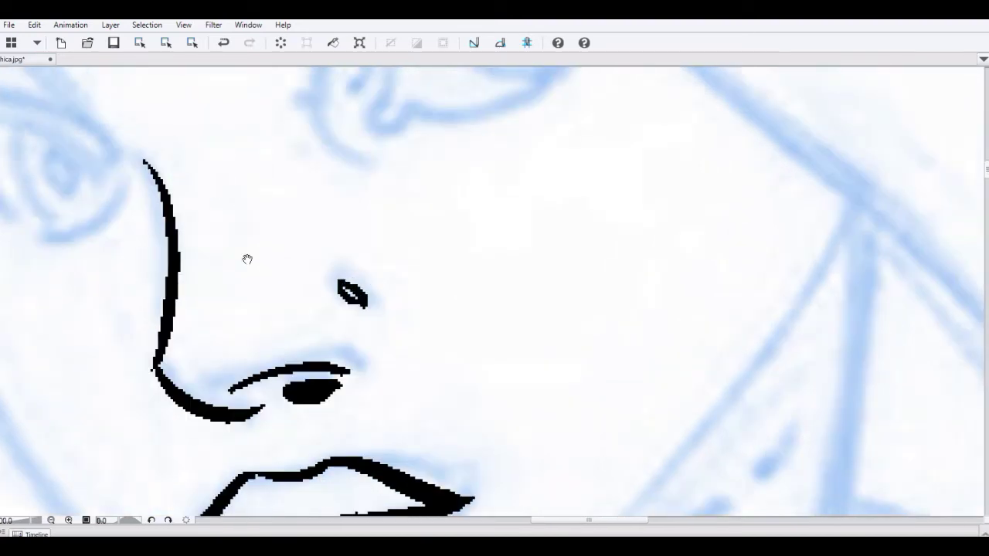
Ink the upper lash line, iris and ring-shaped pupil of the eye on the left of the face
drag(176, 192, 370, 302)
mouse_move(114, 209)
mouse_down()
mouse_move(166, 232)
mouse_move(260, 232)
mouse_move(318, 286)
mouse_up()
drag(222, 238, 293, 319)
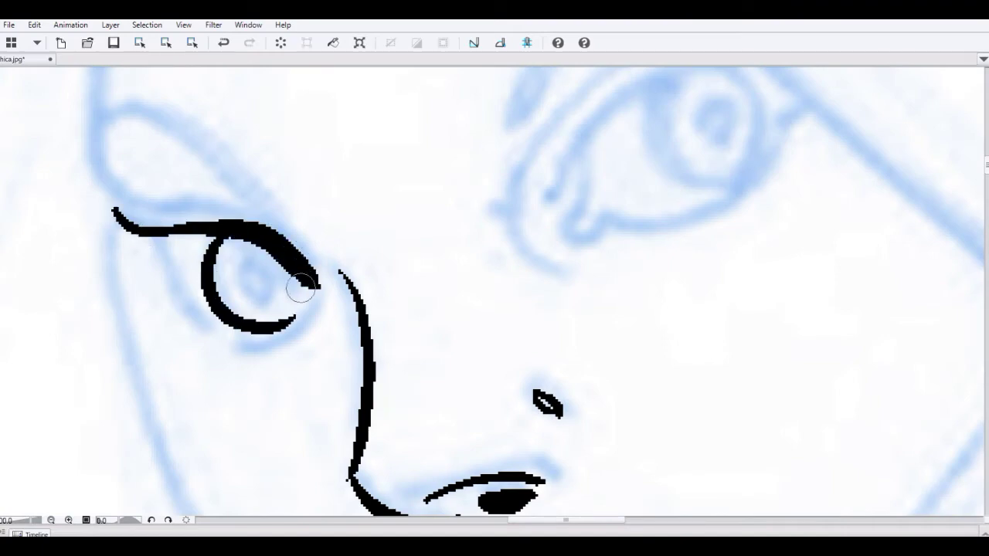
drag(311, 282, 290, 319)
mouse_move(260, 268)
mouse_down()
mouse_move(249, 295)
mouse_move(255, 268)
mouse_up()
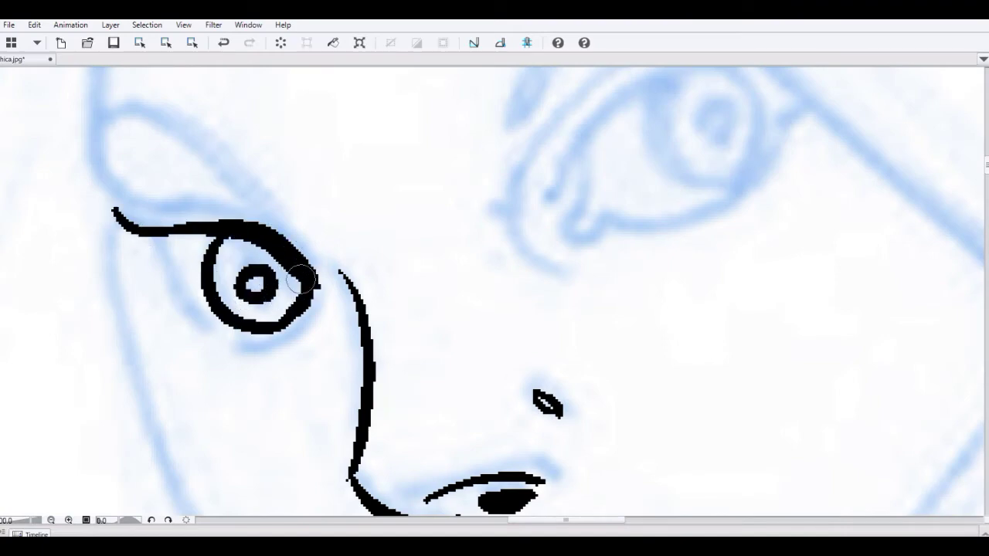
Ink the left eye's outer contour, its eyelid crease and the thick eyebrow above it
mouse_move(165, 235)
mouse_down()
mouse_move(244, 330)
mouse_move(314, 290)
mouse_move(346, 351)
mouse_up()
mouse_move(175, 267)
mouse_down()
mouse_move(196, 282)
mouse_move(213, 268)
mouse_move(291, 282)
mouse_up()
drag(140, 183, 316, 280)
Ink the eye on the right of the face with its lash lines, tear duct, iris and pupil
mouse_move(419, 280)
mouse_down()
mouse_move(195, 265)
mouse_move(111, 280)
mouse_up()
mouse_move(381, 150)
mouse_down()
mouse_move(354, 158)
mouse_move(293, 260)
mouse_move(292, 303)
mouse_move(472, 186)
mouse_up()
drag(347, 250, 231, 348)
drag(262, 249, 355, 198)
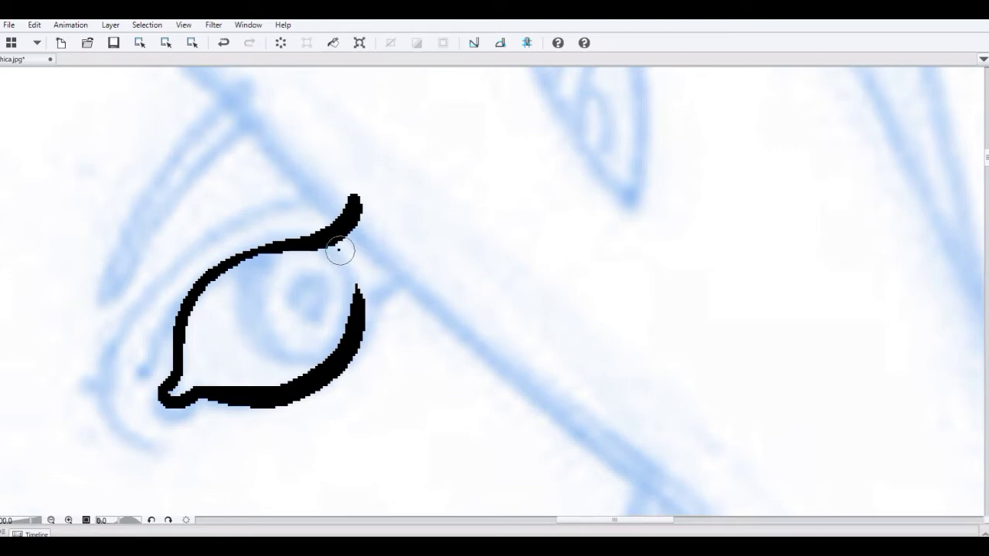
drag(339, 249, 360, 294)
mouse_move(263, 264)
mouse_down()
mouse_move(249, 272)
mouse_move(332, 325)
mouse_move(315, 346)
mouse_up()
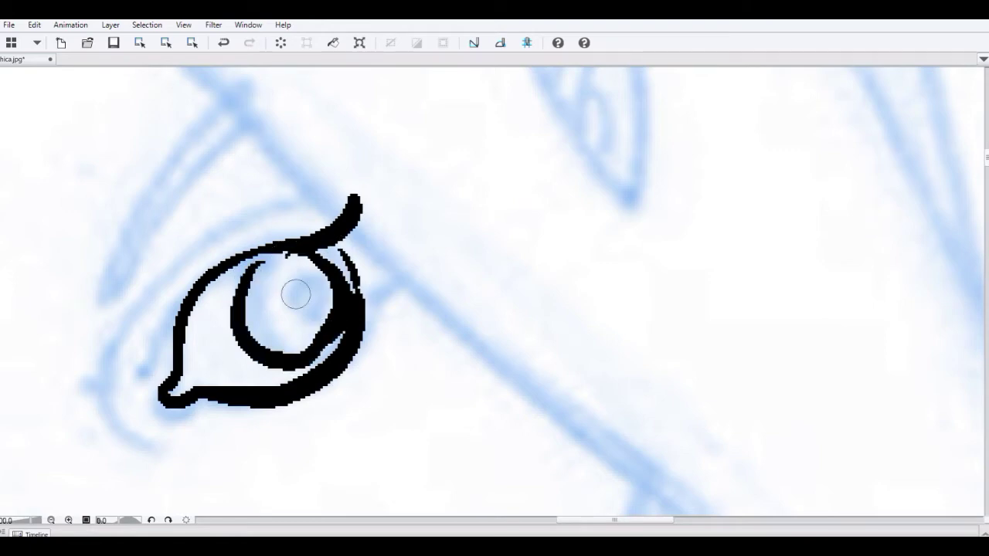
mouse_move(290, 288)
mouse_down()
mouse_move(275, 297)
mouse_move(289, 289)
mouse_up()
Ink the right eye's eyelid crease and the tapered eyebrow above it
mouse_move(282, 227)
mouse_down()
mouse_move(343, 199)
mouse_move(196, 363)
mouse_move(246, 390)
mouse_up()
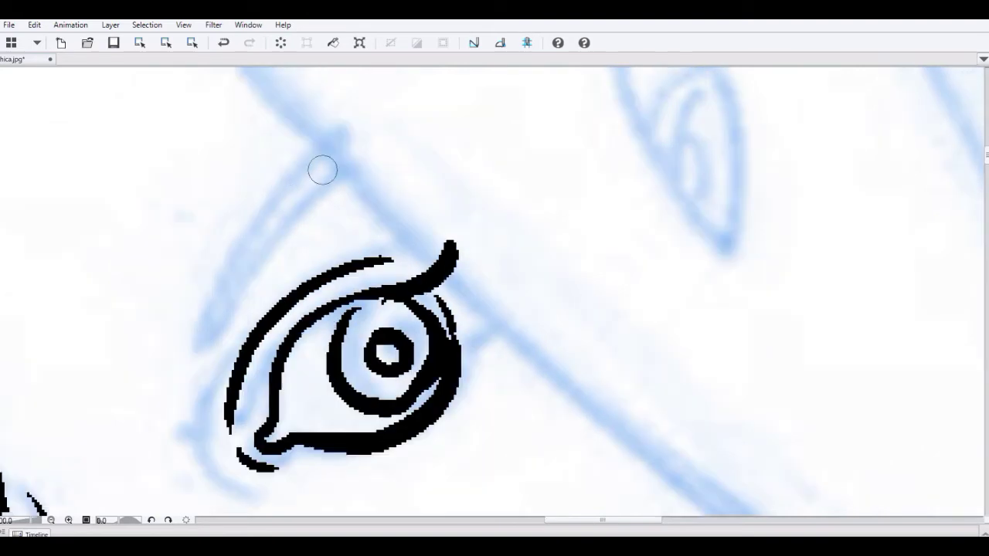
mouse_move(322, 168)
mouse_down()
mouse_move(295, 185)
mouse_move(210, 353)
mouse_up()
drag(259, 224, 335, 171)
Add short vertical hatching strokes along the inner side of the nose bridge
drag(130, 430, 322, 291)
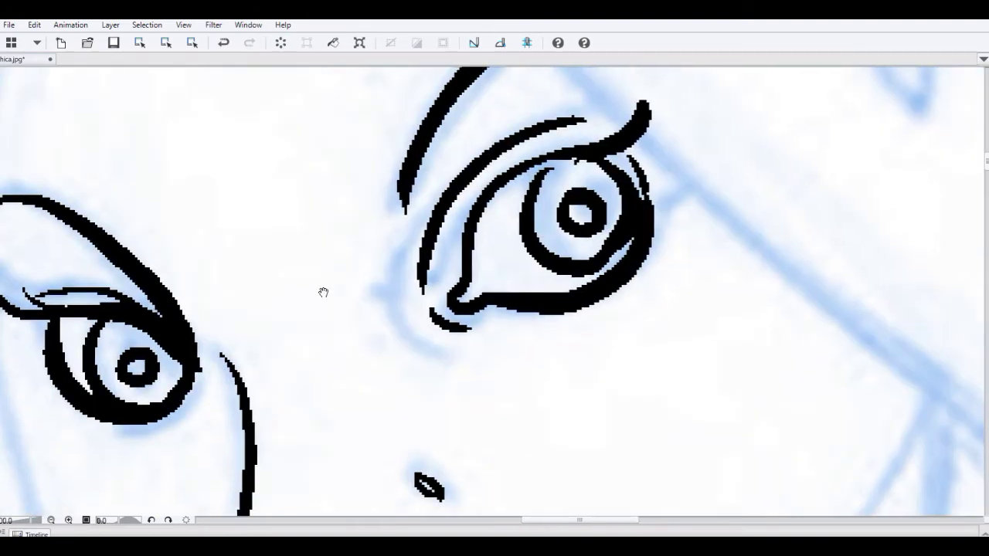
mouse_move(370, 454)
mouse_down()
mouse_move(327, 219)
mouse_move(352, 241)
mouse_up()
drag(240, 265, 228, 306)
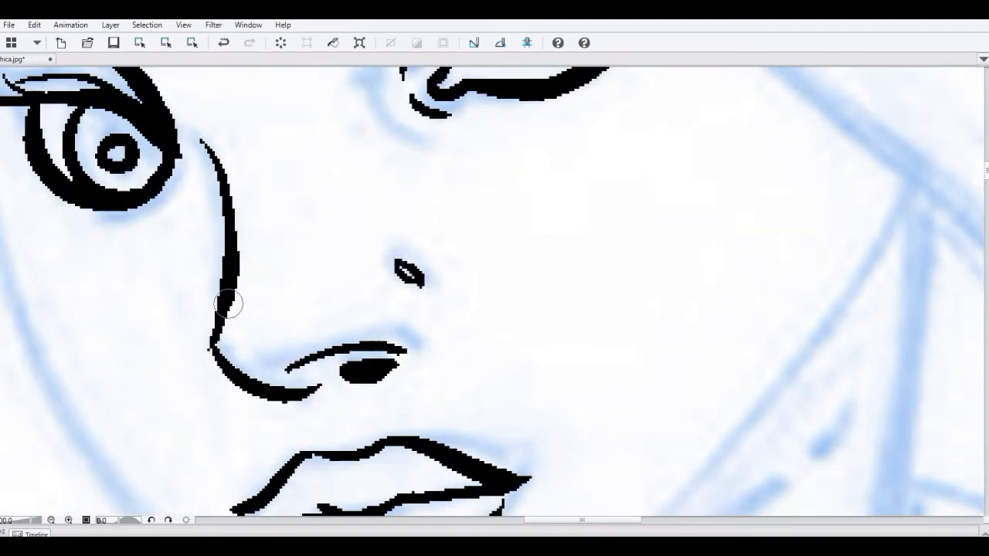
drag(243, 238, 242, 298)
mouse_move(252, 255)
mouse_down()
mouse_move(250, 302)
mouse_move(259, 306)
mouse_up()
Add small shading strokes to both lips and ink the groove between the nose and the upper lip
drag(337, 323, 269, 167)
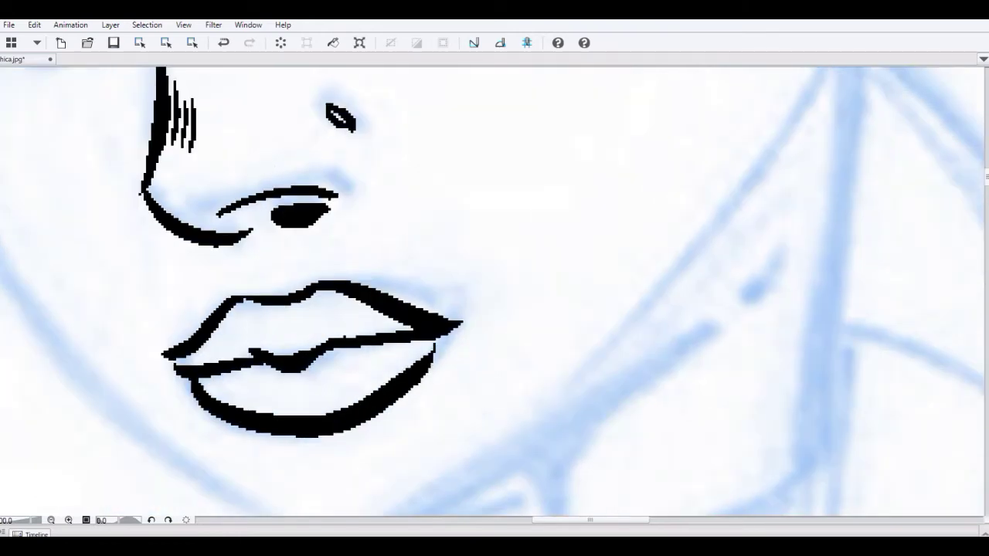
drag(247, 328, 228, 355)
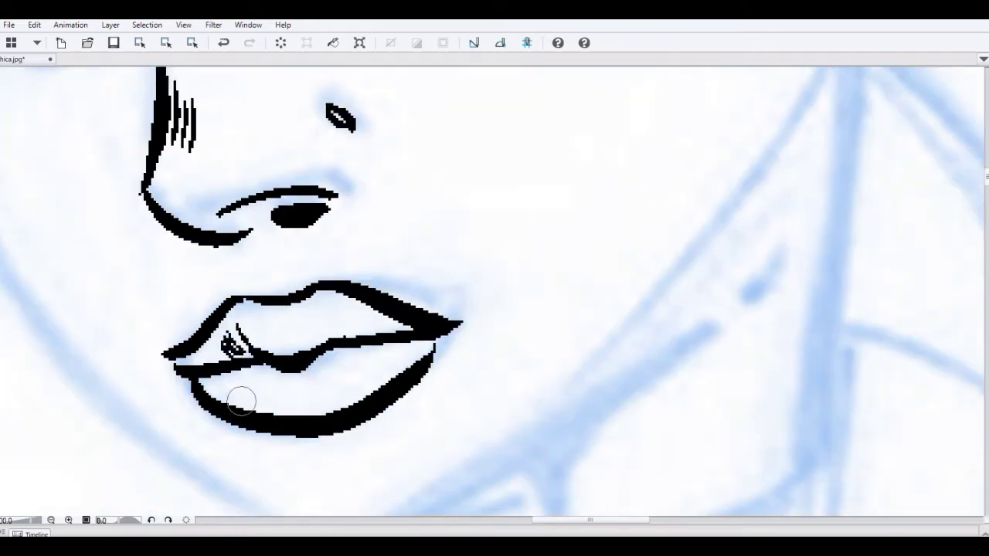
drag(241, 398, 305, 412)
mouse_move(306, 400)
mouse_down()
mouse_move(326, 410)
mouse_move(351, 400)
mouse_up()
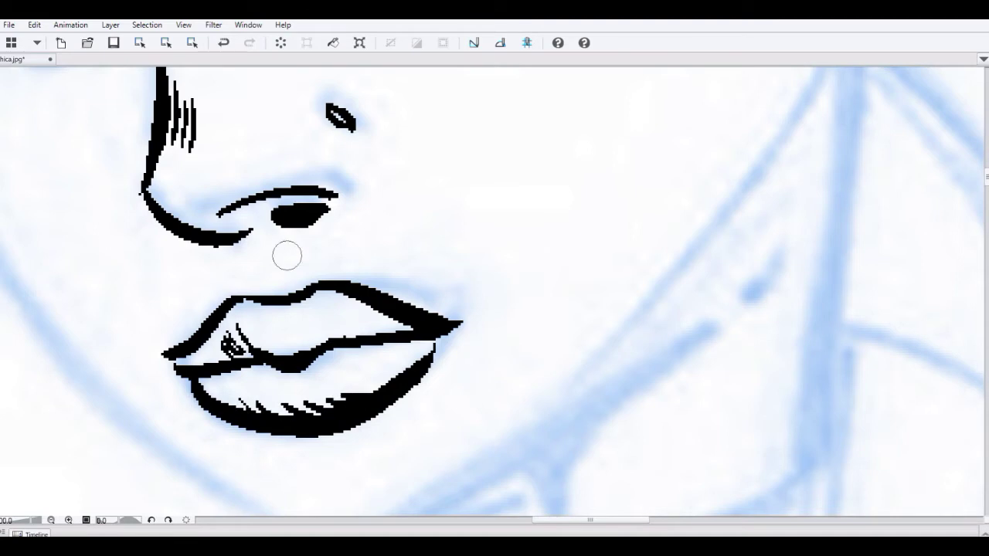
mouse_move(247, 243)
mouse_down()
mouse_move(265, 277)
mouse_move(290, 278)
mouse_up()
Ink the face outline from the left forehead down the cheek, around the chin and up the right jaw
mouse_move(246, 156)
mouse_down()
mouse_move(309, 238)
mouse_move(324, 277)
mouse_move(289, 337)
mouse_move(355, 384)
mouse_up()
drag(333, 325, 360, 409)
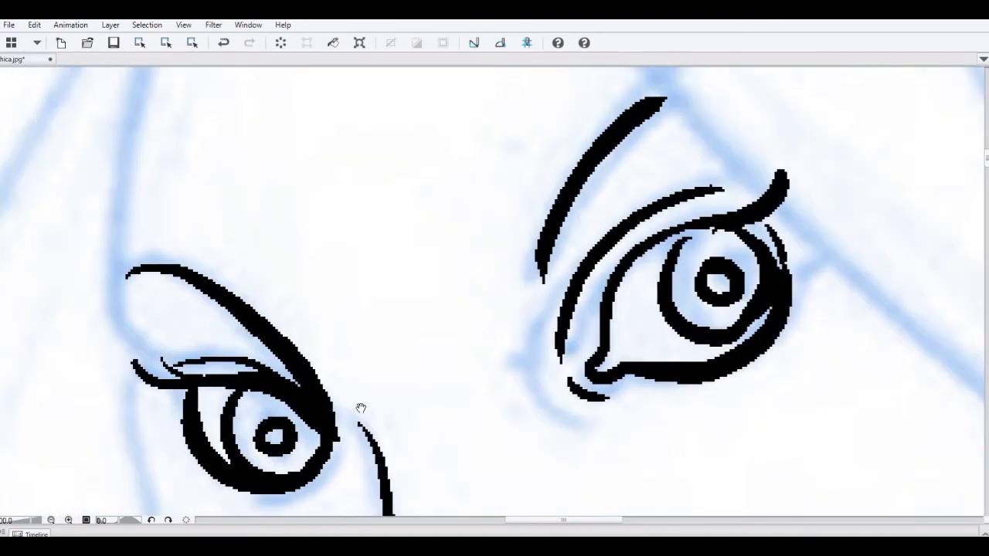
scroll(356, 386, up, 2)
scroll(307, 347, down, 1)
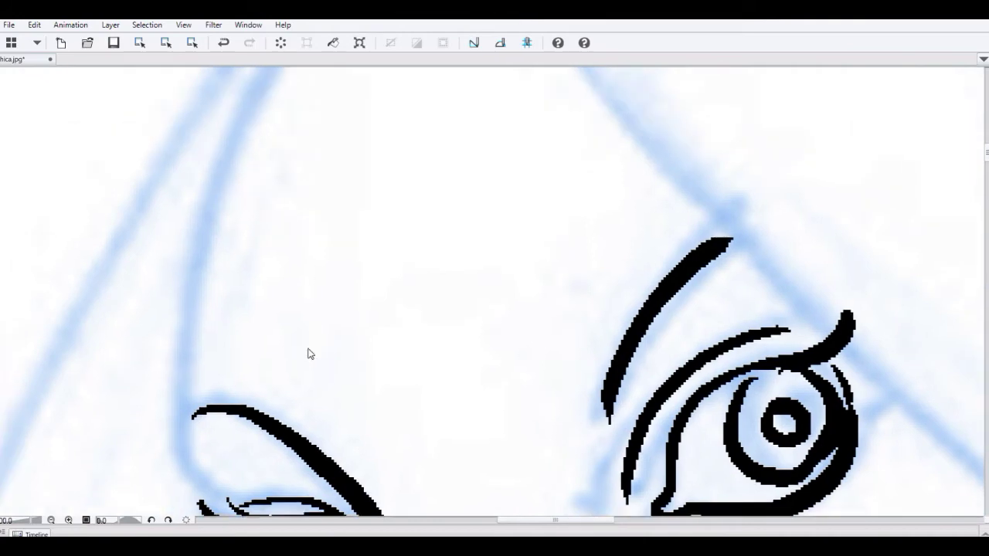
scroll(306, 347, down, 2)
mouse_move(366, 134)
mouse_down()
mouse_move(292, 199)
mouse_move(241, 413)
mouse_move(248, 438)
mouse_up()
drag(311, 414, 265, 173)
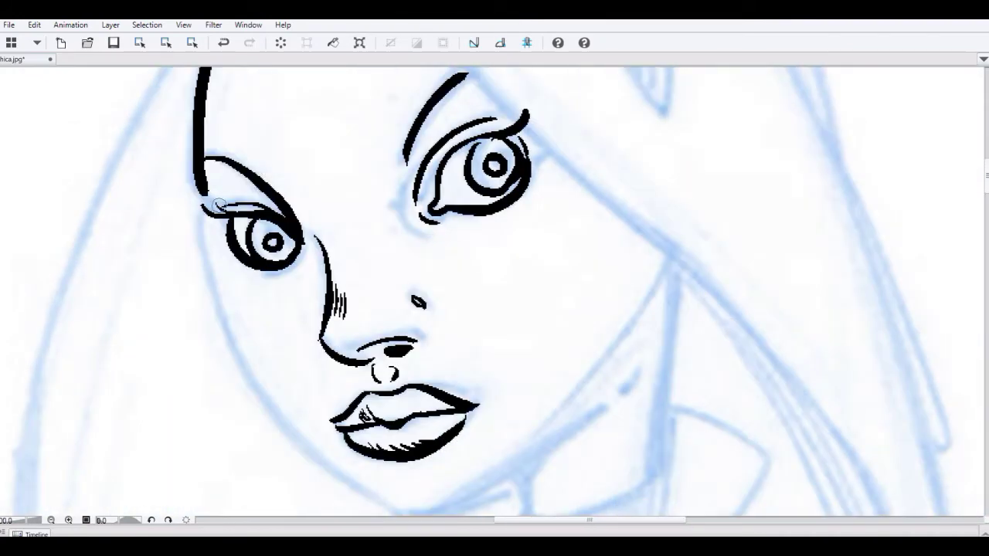
mouse_move(199, 189)
mouse_down()
mouse_move(203, 208)
mouse_move(187, 135)
mouse_move(195, 221)
mouse_move(356, 421)
mouse_move(450, 421)
mouse_up()
drag(495, 337, 361, 357)
drag(315, 435, 523, 231)
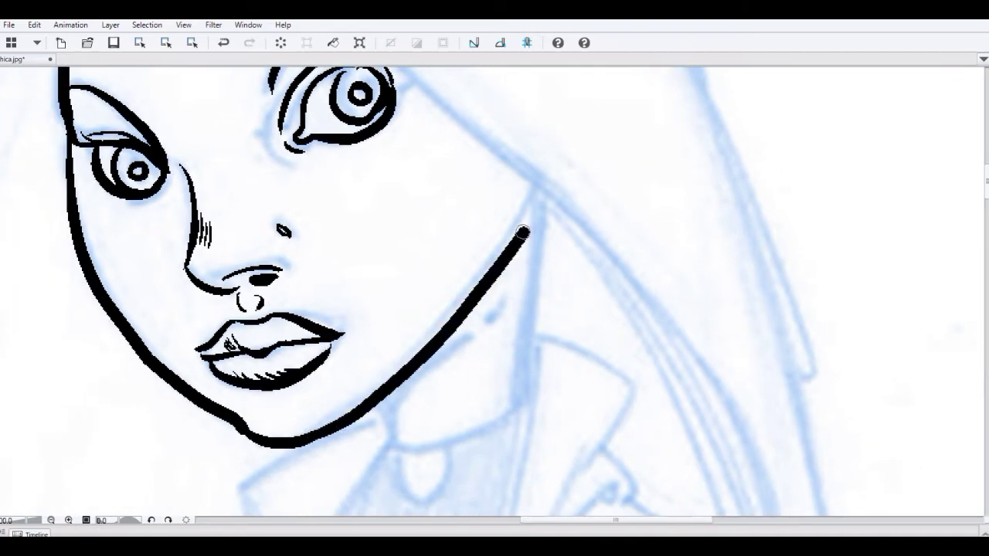
Ink the neck's side lines, the curved neckline and the small rounded shape hanging beneath it
drag(441, 331, 335, 322)
mouse_move(446, 202)
mouse_down()
mouse_move(423, 316)
mouse_move(423, 408)
mouse_up()
mouse_move(280, 396)
mouse_down()
mouse_move(295, 441)
mouse_move(437, 408)
mouse_up()
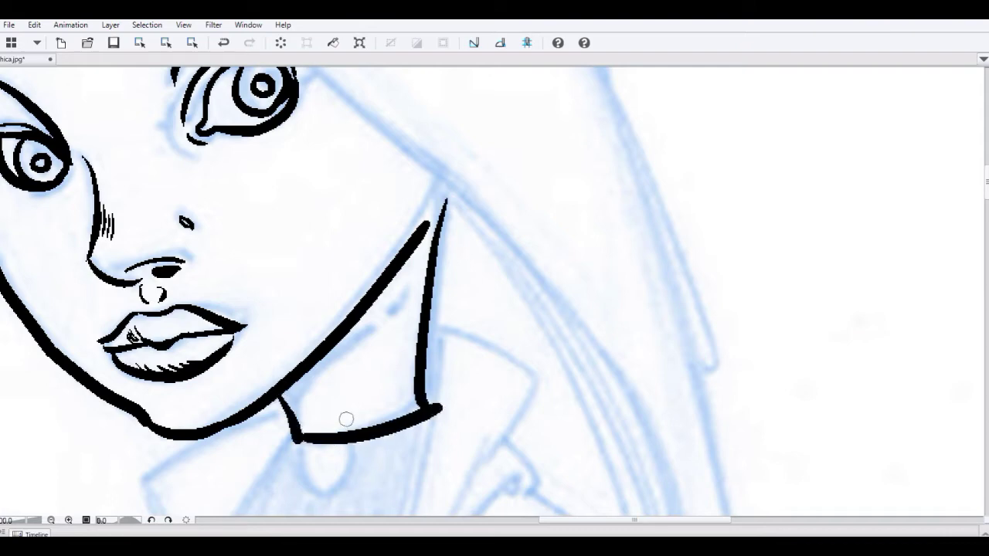
drag(304, 350, 235, 300)
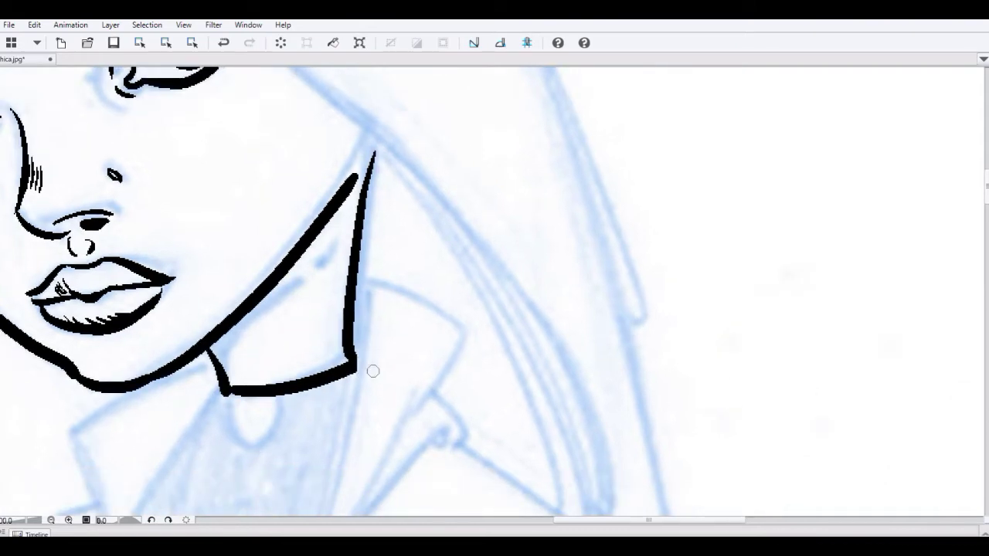
drag(293, 363, 343, 270)
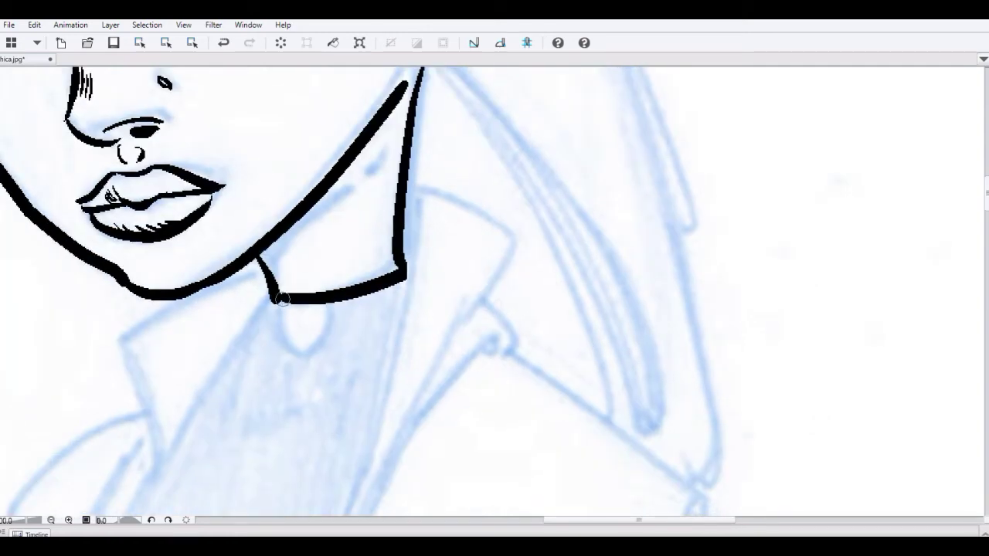
mouse_move(280, 302)
mouse_down()
mouse_move(312, 344)
mouse_move(325, 302)
mouse_up()
Ink the pointed left collar flap and the right edge line of the shirt below the neck
mouse_move(303, 216)
mouse_down()
mouse_move(371, 281)
mouse_move(393, 181)
mouse_up()
mouse_move(253, 238)
mouse_down()
mouse_move(208, 278)
mouse_move(230, 415)
mouse_up()
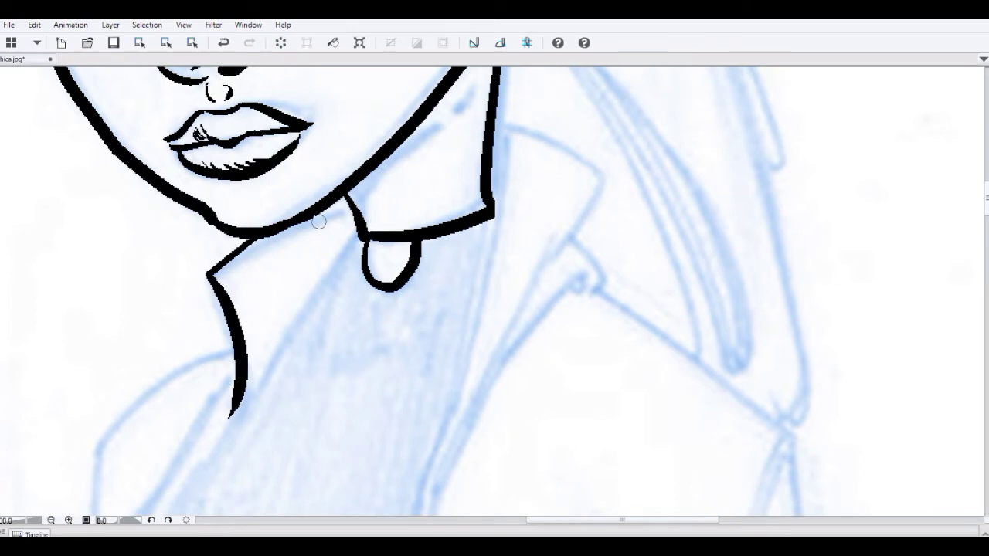
drag(352, 220, 230, 418)
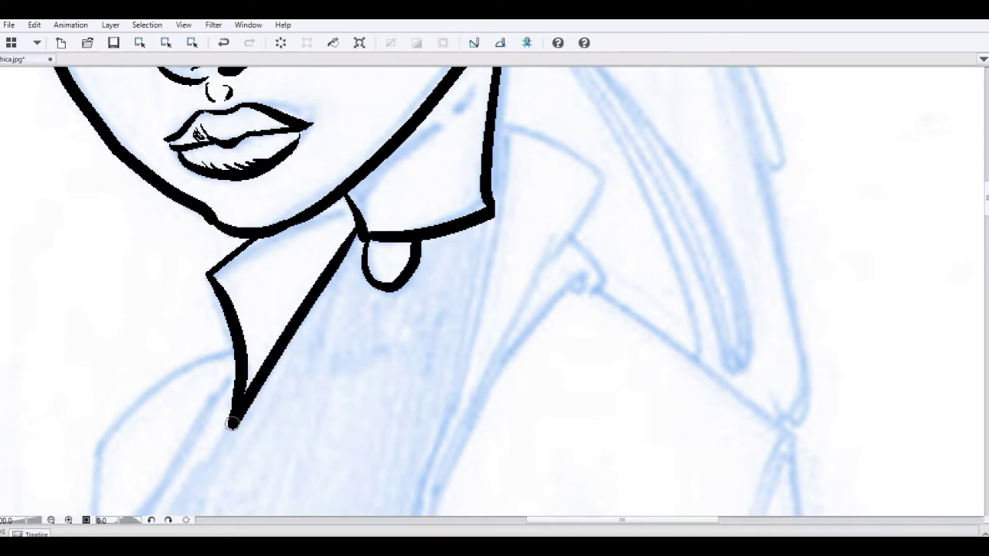
drag(500, 207, 307, 305)
drag(297, 247, 247, 516)
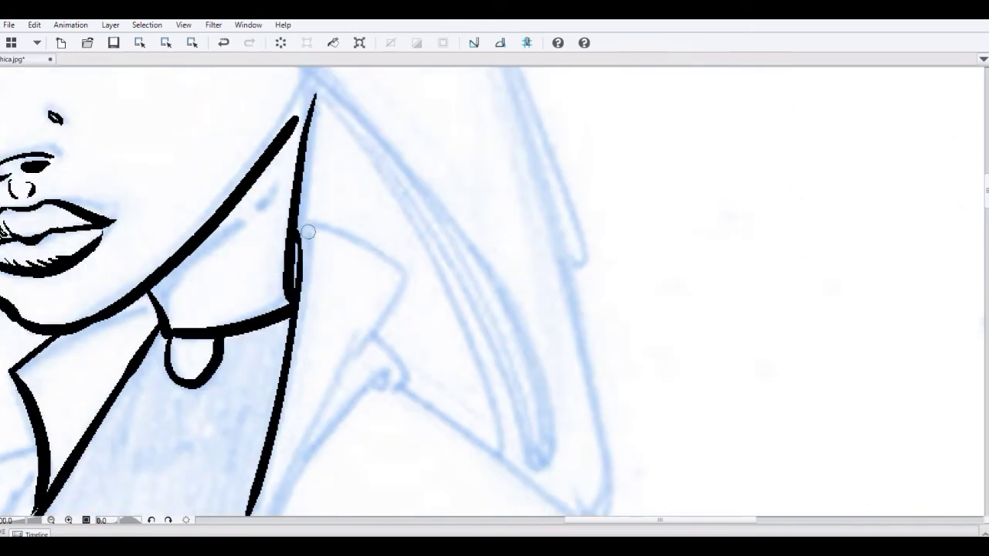
drag(298, 220, 413, 294)
mouse_move(371, 353)
mouse_down()
mouse_move(428, 229)
mouse_move(341, 343)
mouse_up()
key(ctrl+z)
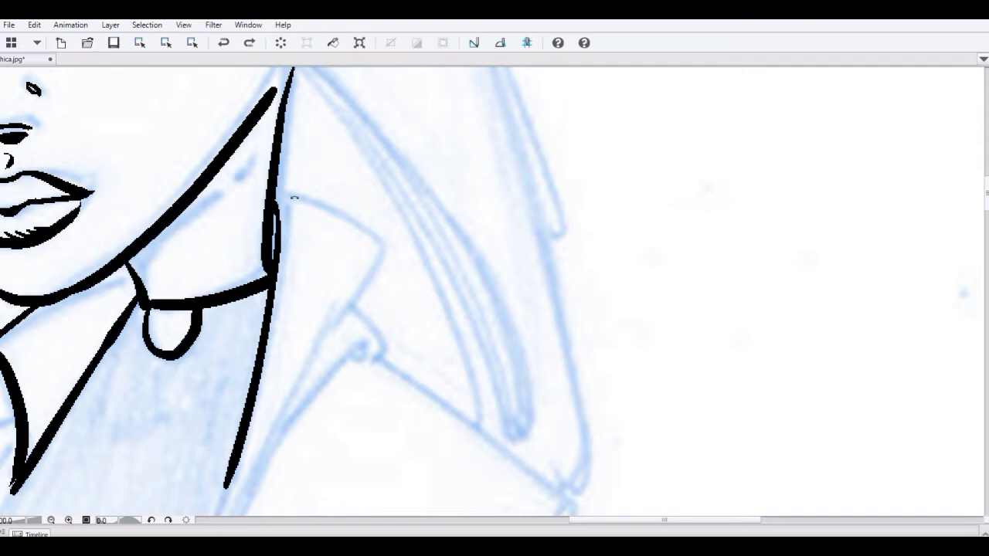
Ink the right collar flap's outer curve and lower edge, plus the small curl beneath it and the shoulder line
mouse_move(294, 198)
mouse_down()
mouse_move(334, 159)
mouse_move(353, 214)
mouse_move(265, 360)
mouse_up()
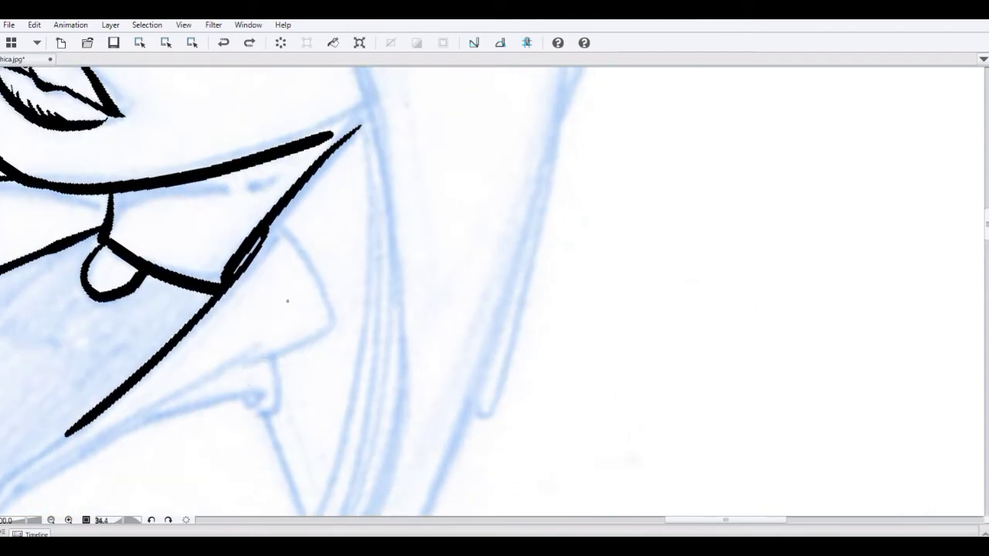
drag(282, 294, 255, 293)
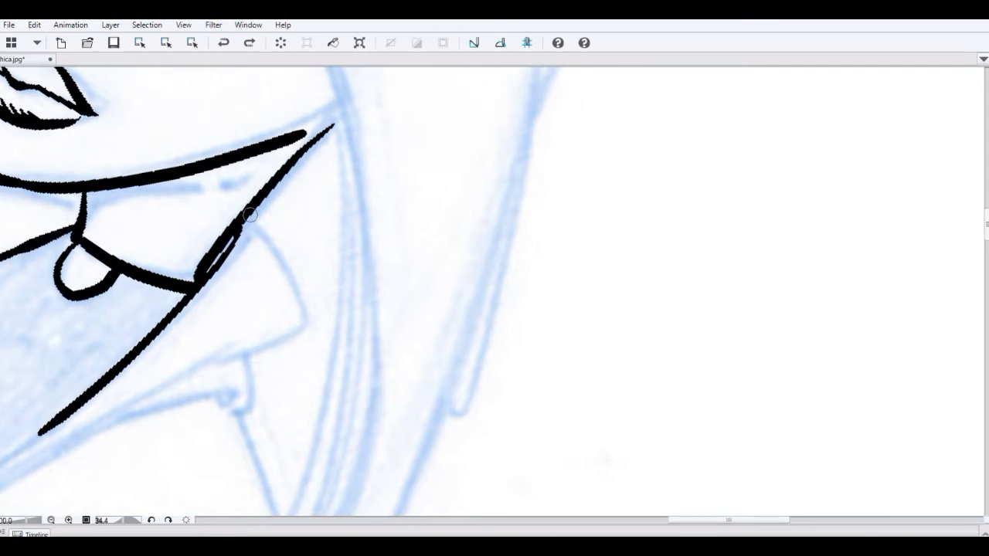
drag(249, 214, 309, 328)
mouse_move(255, 357)
mouse_down()
mouse_move(393, 223)
mouse_move(455, 203)
mouse_move(88, 388)
mouse_up()
drag(363, 269, 289, 240)
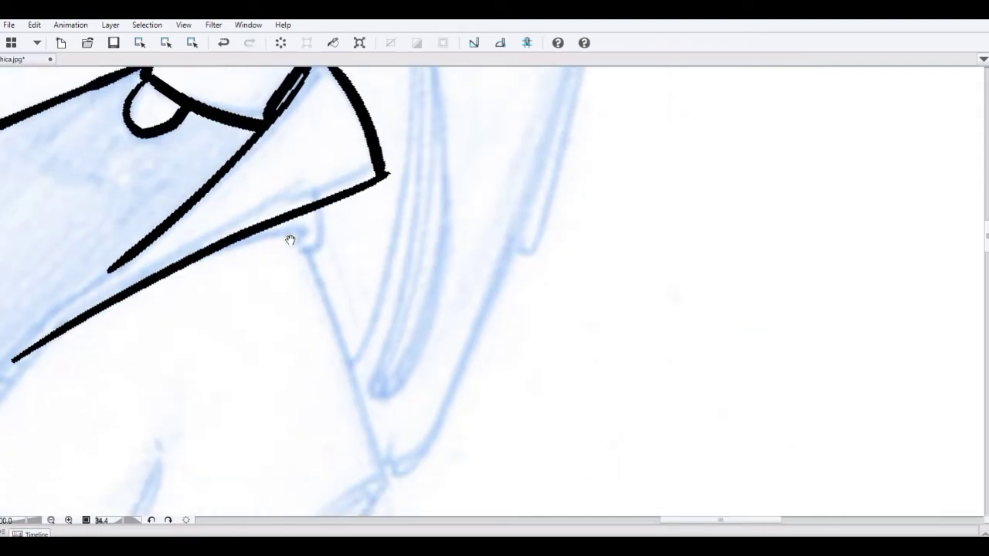
mouse_move(229, 241)
mouse_down()
mouse_move(298, 234)
mouse_move(309, 215)
mouse_move(310, 245)
mouse_move(301, 154)
mouse_move(294, 168)
mouse_move(287, 146)
mouse_move(347, 369)
mouse_up()
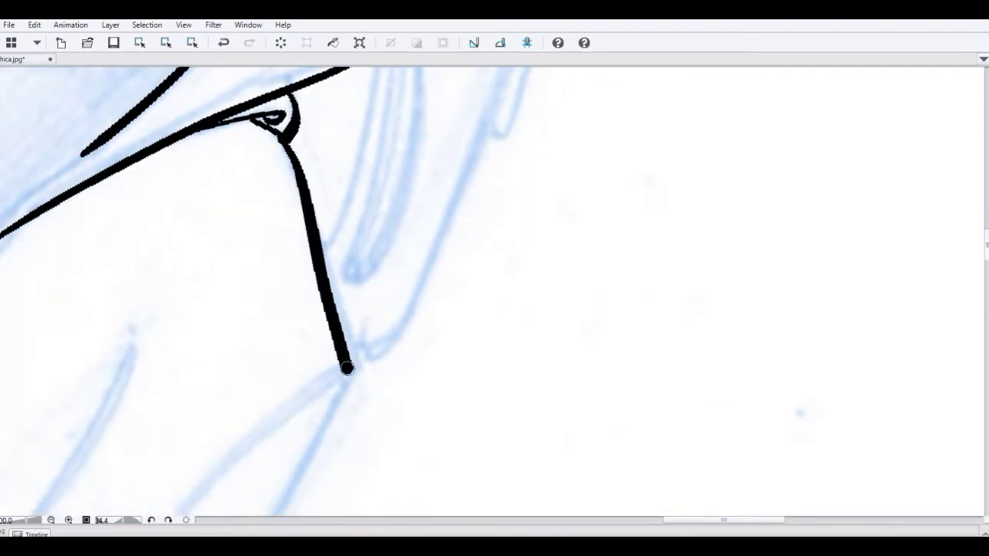
Try to ink the inner hair edge from the top of the forehead down to the right eyebrow
drag(343, 226, 287, 481)
drag(360, 176, 330, 344)
drag(352, 391, 340, 342)
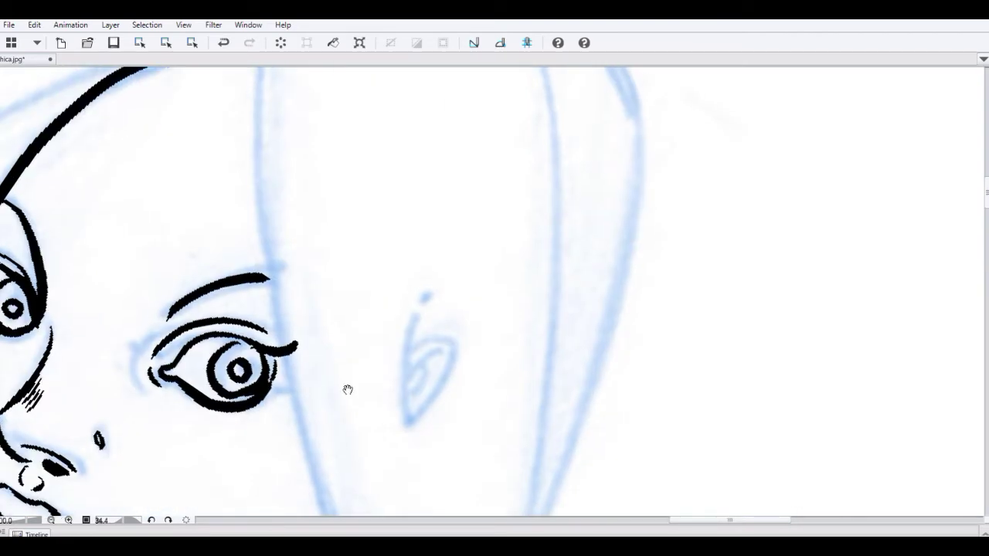
drag(347, 391, 336, 336)
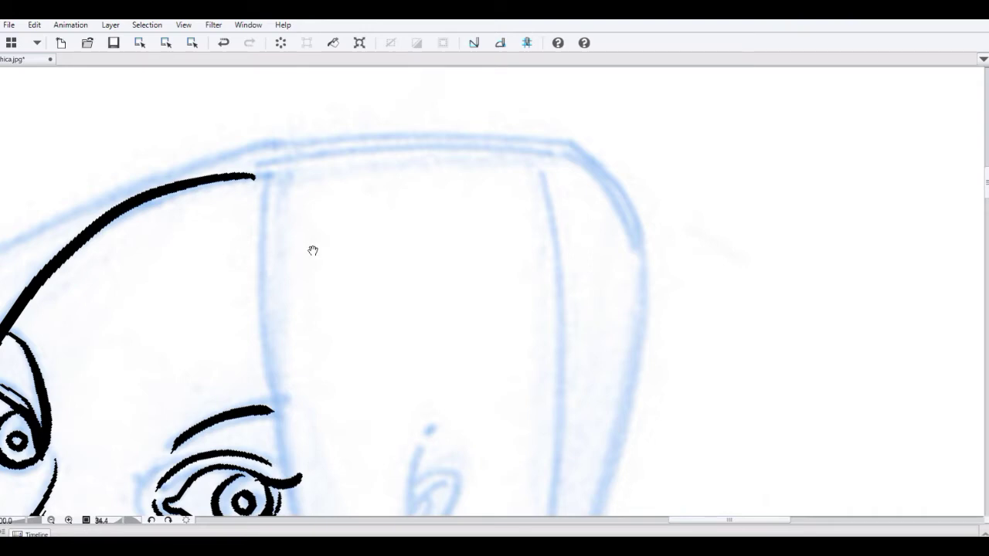
drag(312, 250, 315, 226)
mouse_move(267, 96)
mouse_down()
mouse_move(270, 266)
mouse_move(283, 308)
mouse_up()
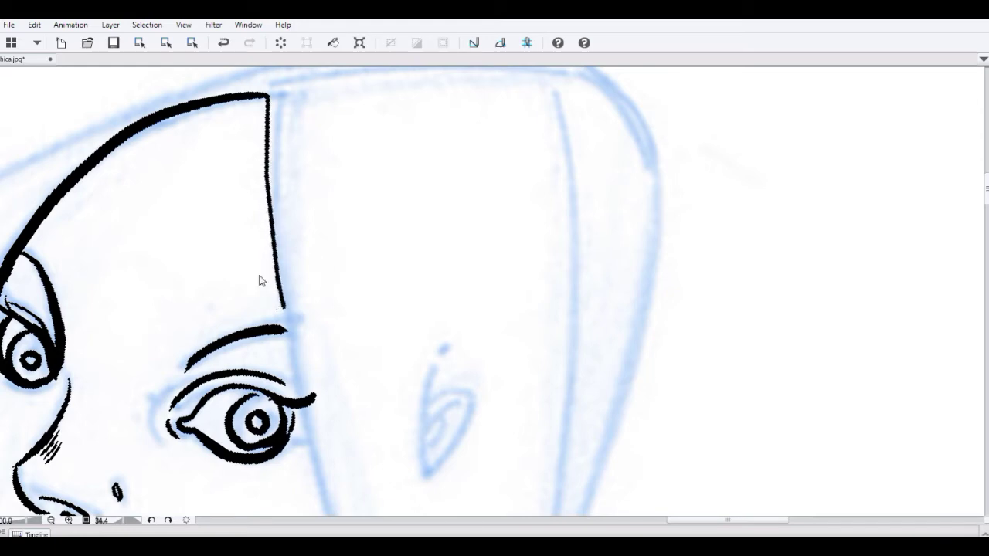
key(ctrl+z)
Apply the Polyline's starting and ending effect to Brush Size and Brush density, with Starting 8.3 and Ending 7.8
click(247, 25)
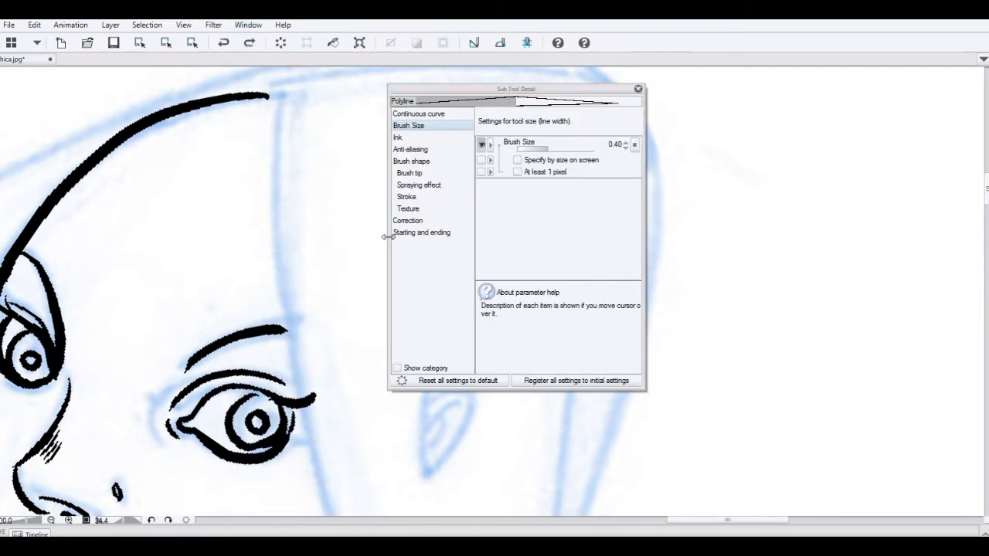
click(286, 160)
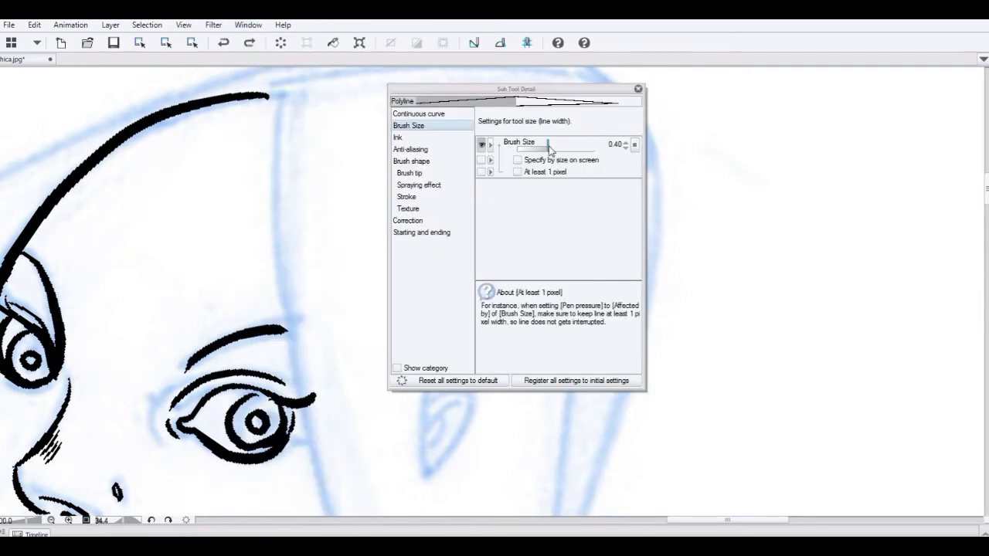
click(417, 231)
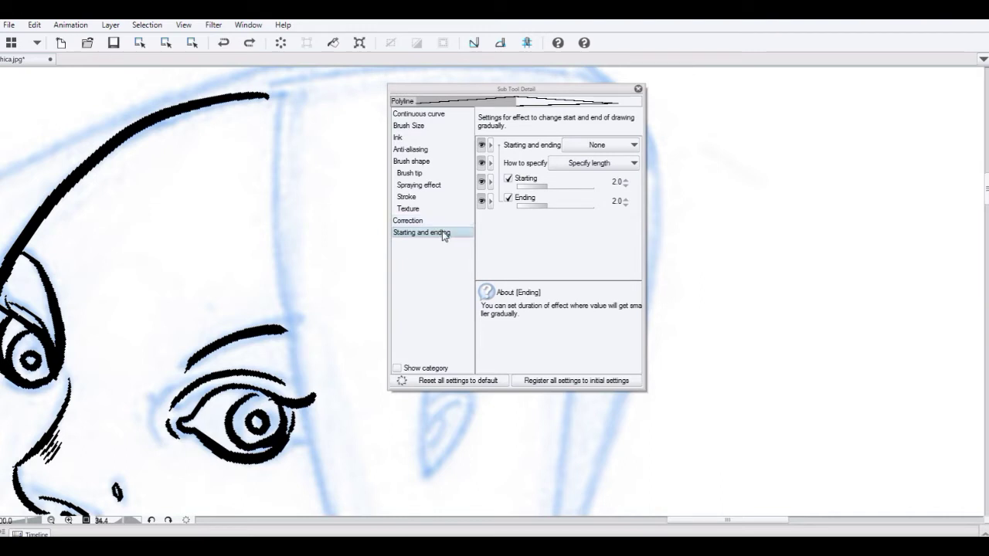
click(617, 147)
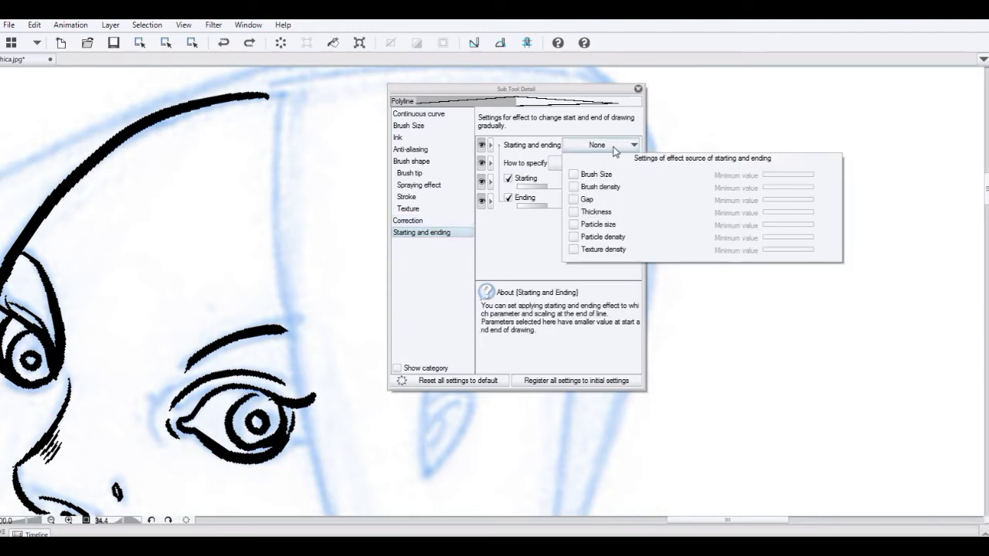
click(574, 174)
click(573, 187)
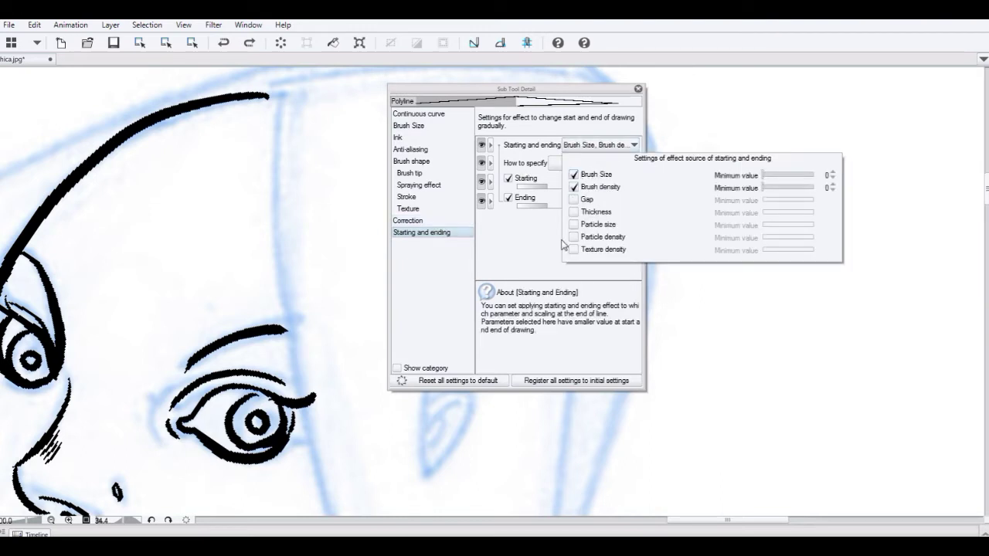
click(549, 191)
drag(554, 189, 561, 203)
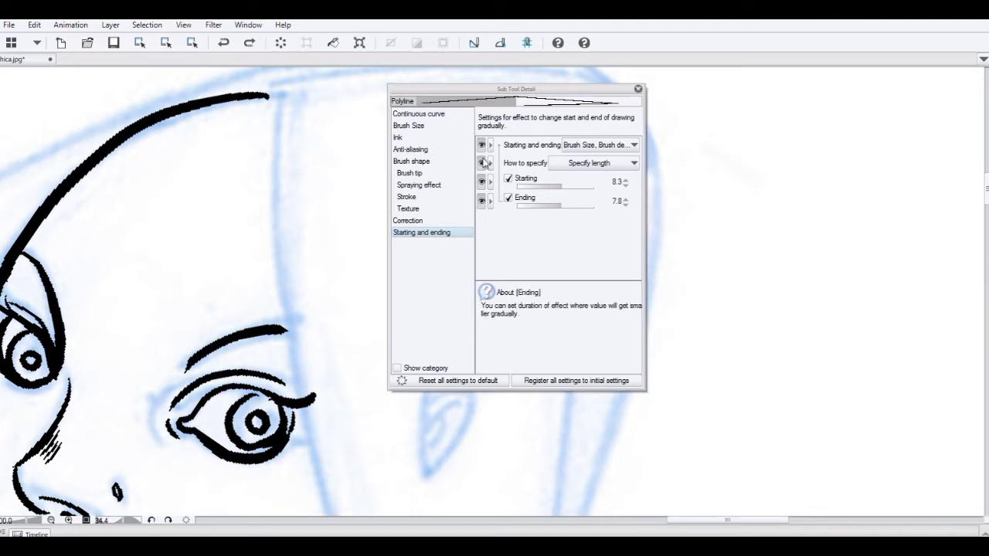
drag(616, 92, 811, 134)
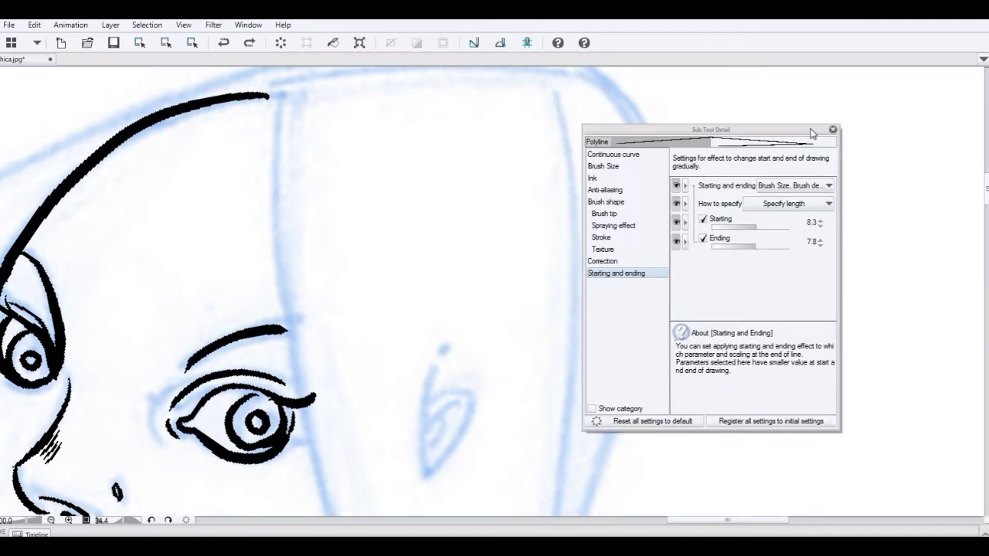
Try the tapered polyline on the hair edge between the hairline and the right eyebrow, and remove its points
drag(391, 256, 388, 281)
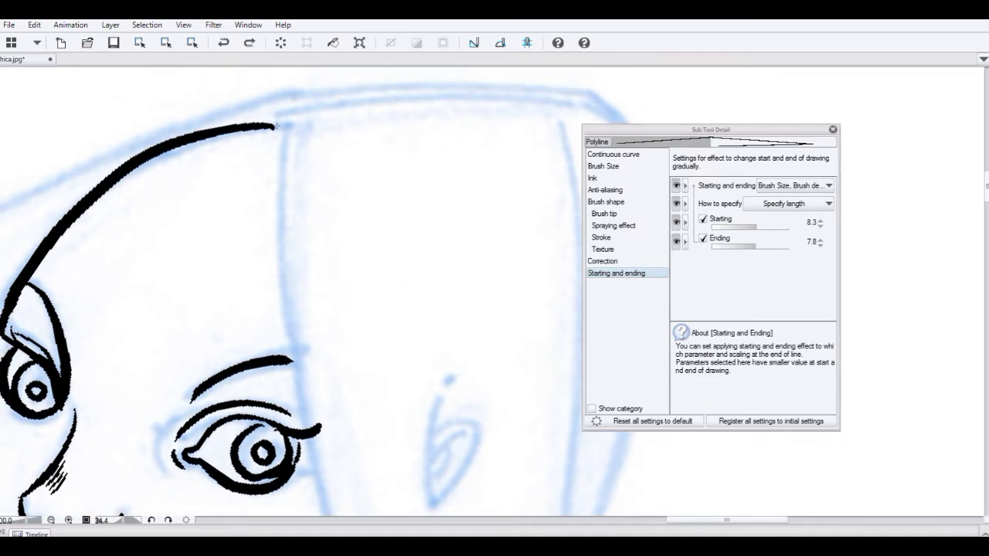
drag(278, 126, 281, 302)
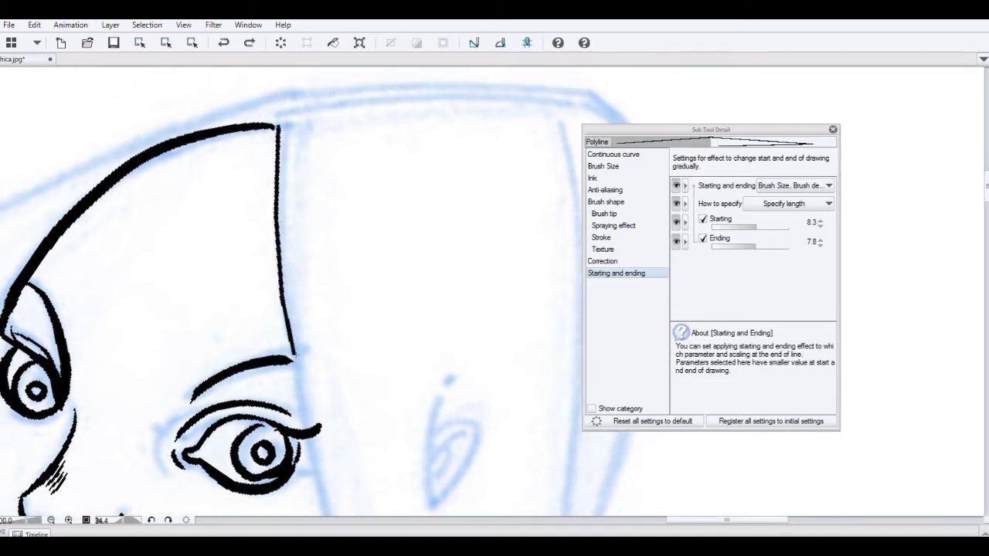
key(Delete)
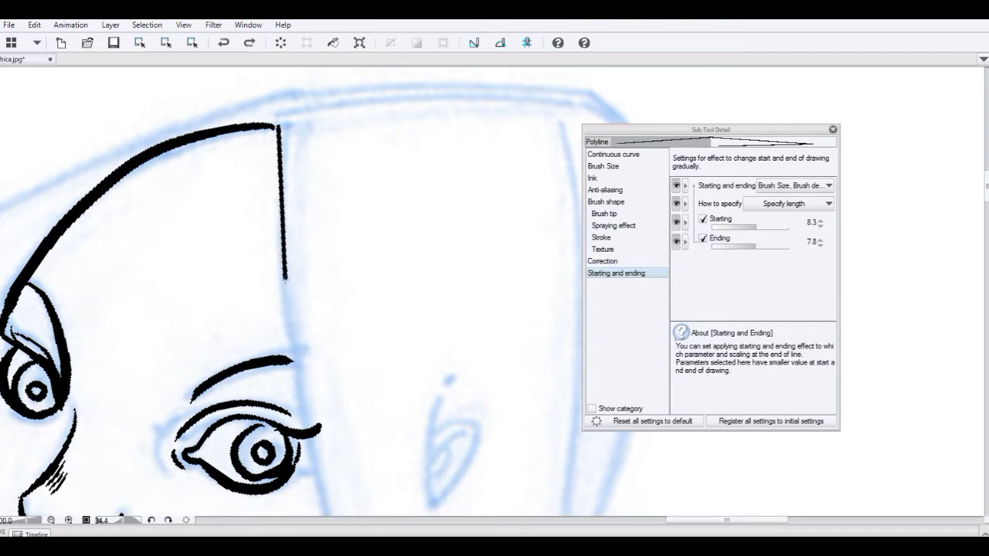
key(Delete)
Close the tool's detail settings, switch the Polyline's curve type to spline and set its brush size to 0.80
key(Tab)
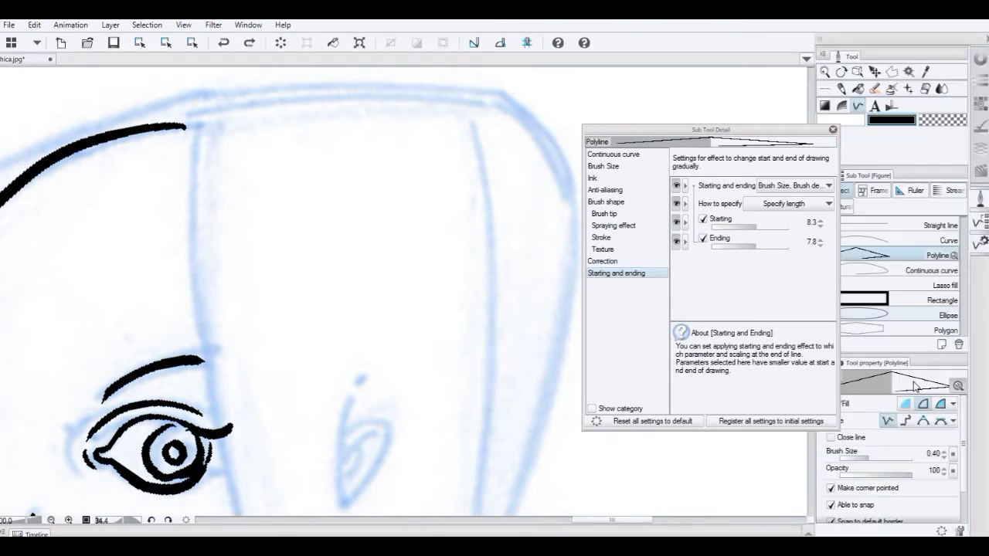
click(981, 224)
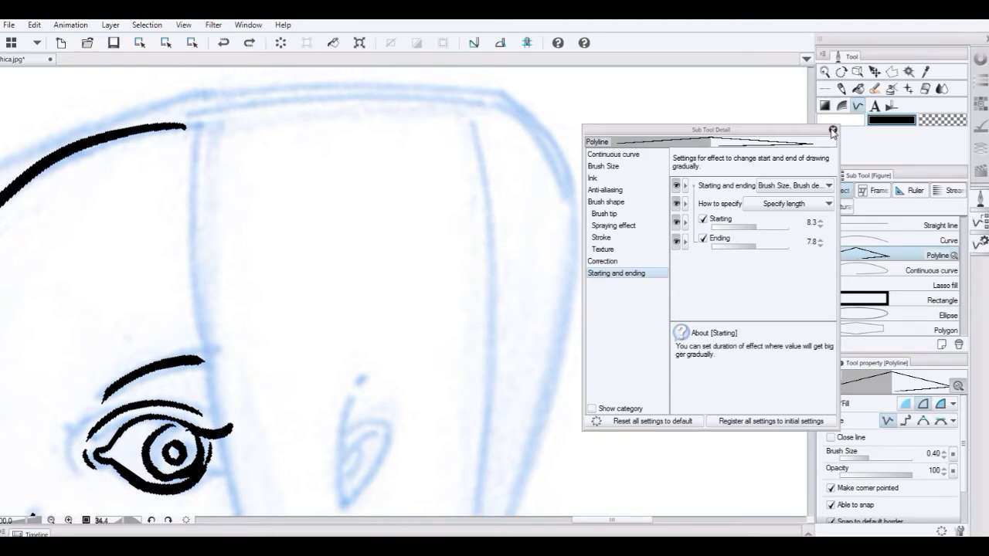
click(832, 131)
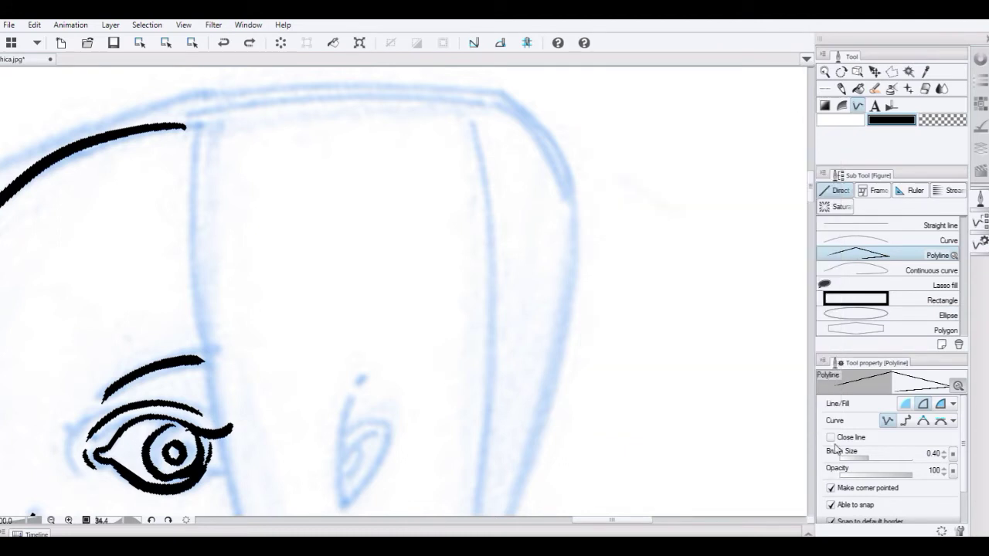
click(905, 420)
drag(443, 297, 485, 261)
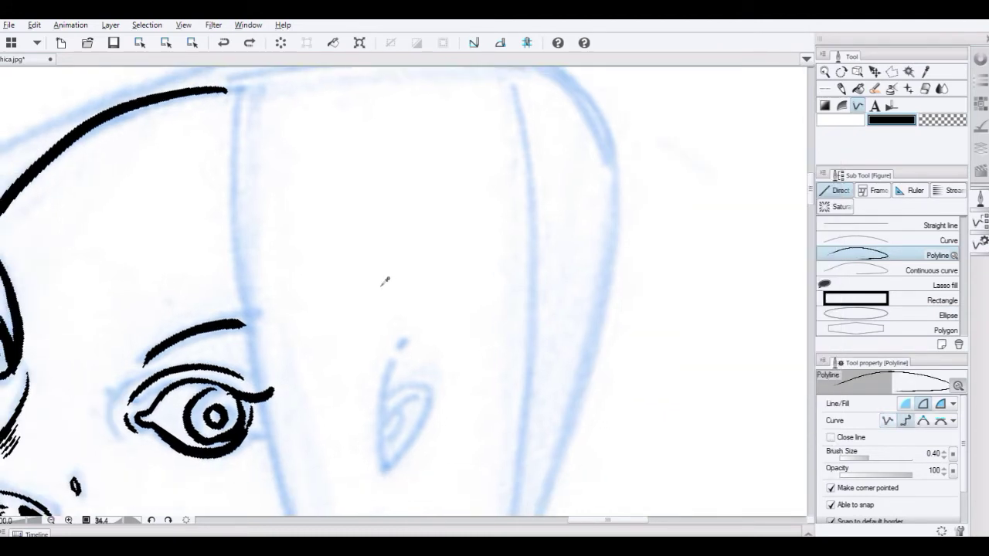
key(])
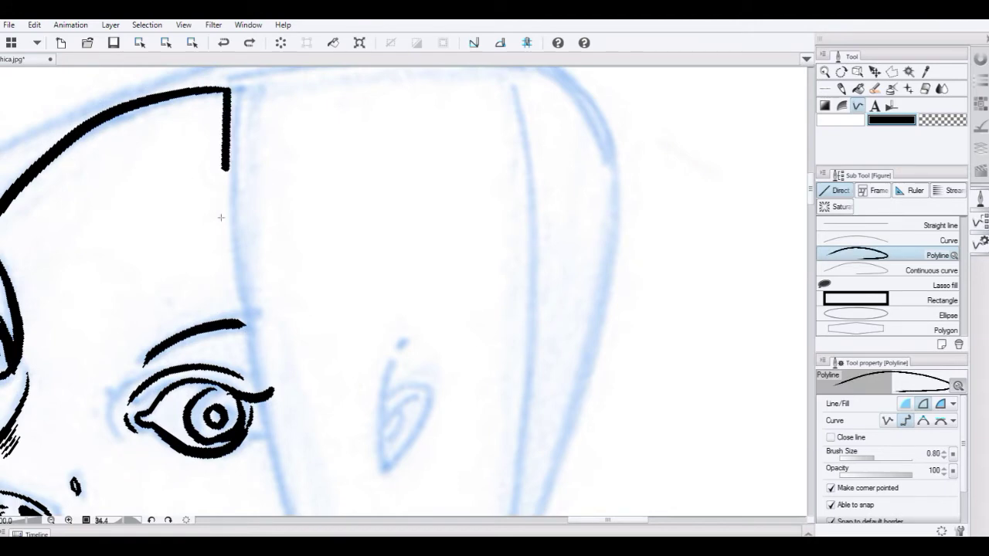
Ink the inner hair edge from the top of the forehead down past the outer corner of the right eye
drag(244, 362, 247, 240)
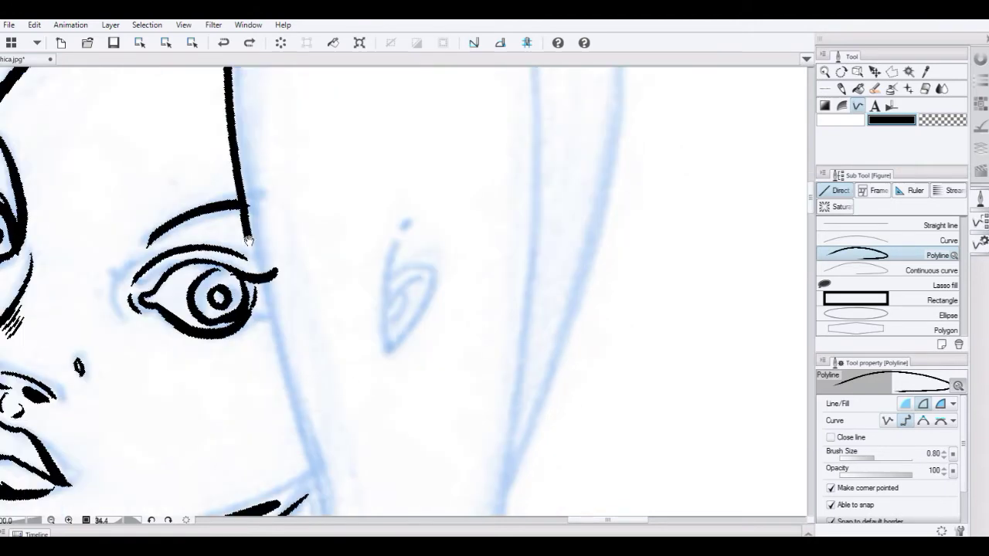
double_click(281, 363)
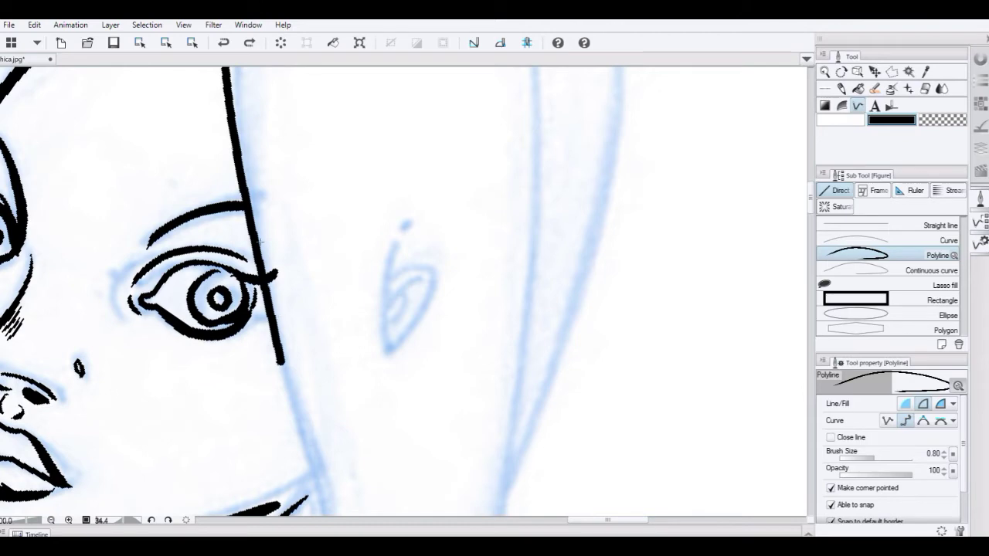
click(302, 413)
double_click(254, 205)
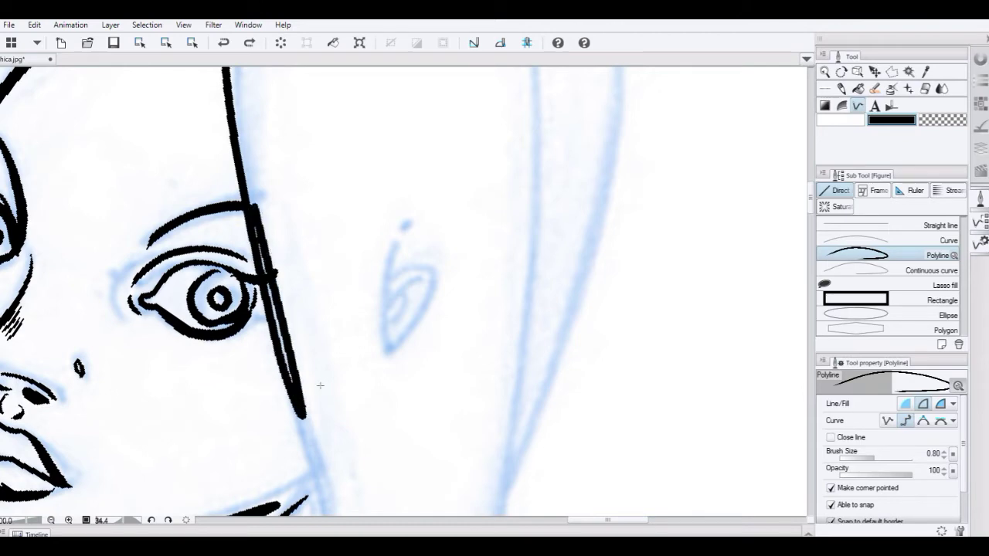
drag(316, 406, 294, 305)
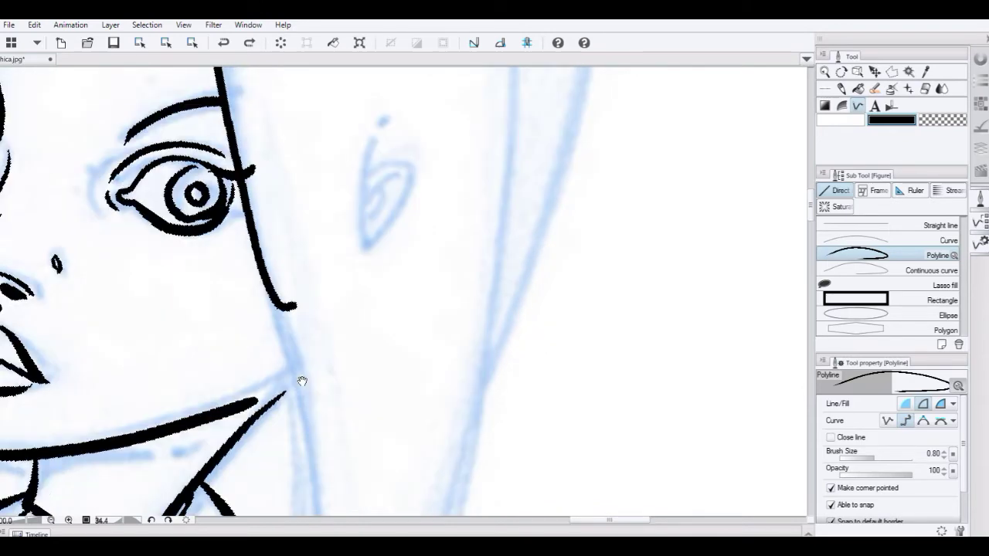
Extend the inner hair edge from the right cheek down past the jaw and alongside the right collar flap
click(266, 271)
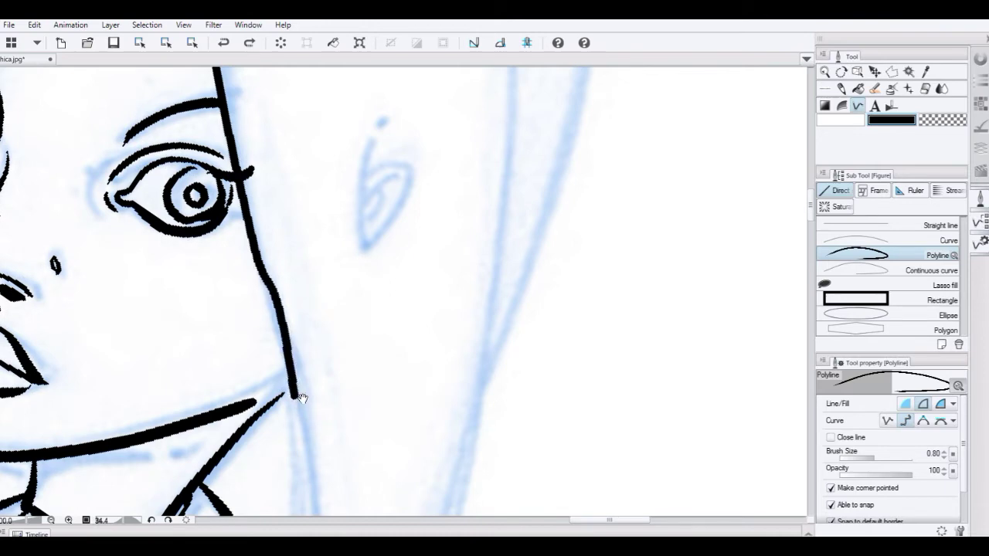
double_click(313, 365)
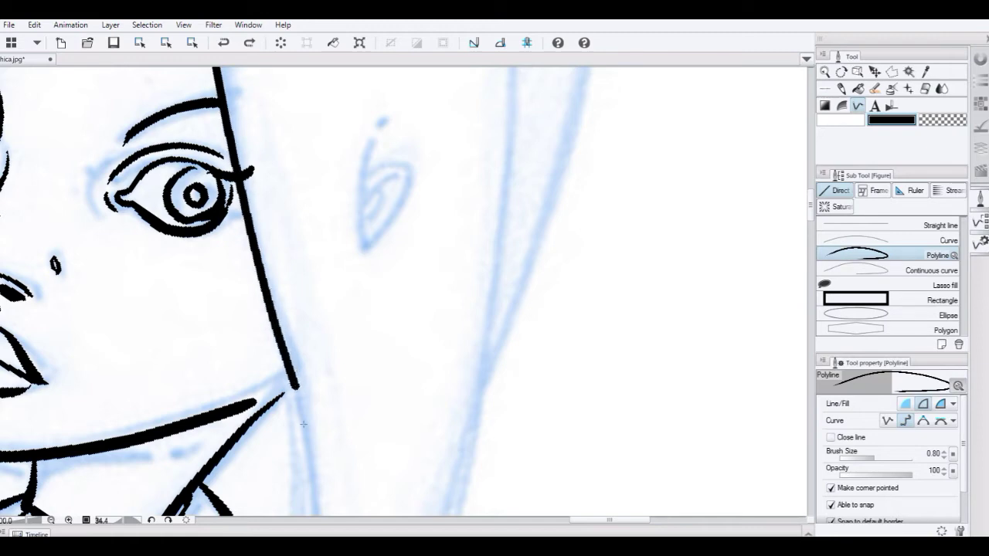
click(296, 387)
drag(285, 260, 259, 100)
drag(265, 166, 261, 144)
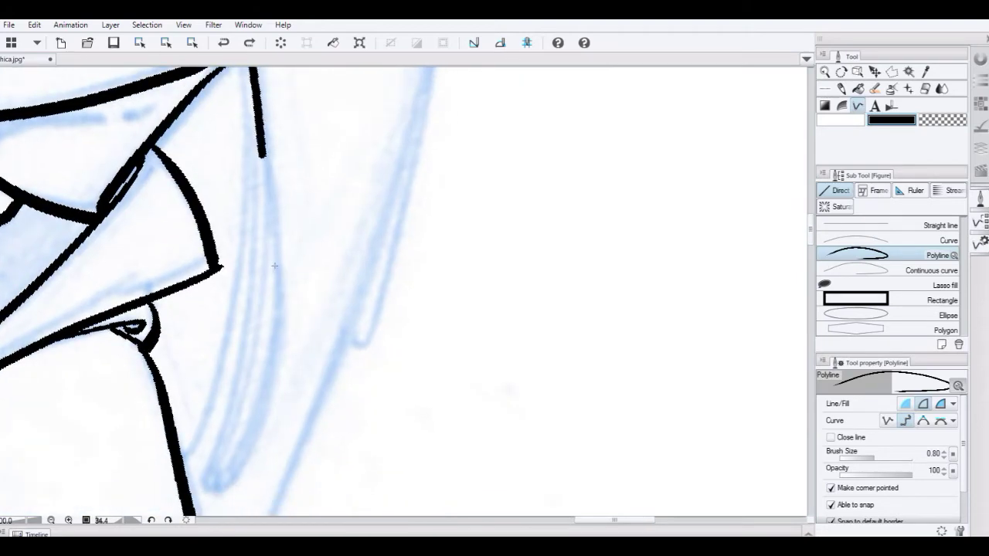
click(273, 263)
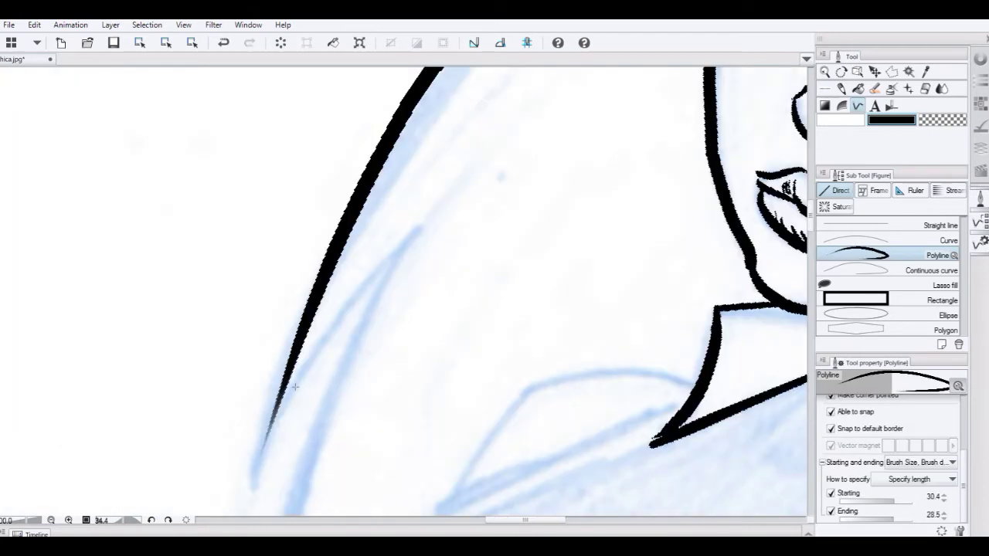
Ink the slanted notch at the left hair tip and the long strand edge running from it down to the shoulder
click(272, 413)
click(343, 307)
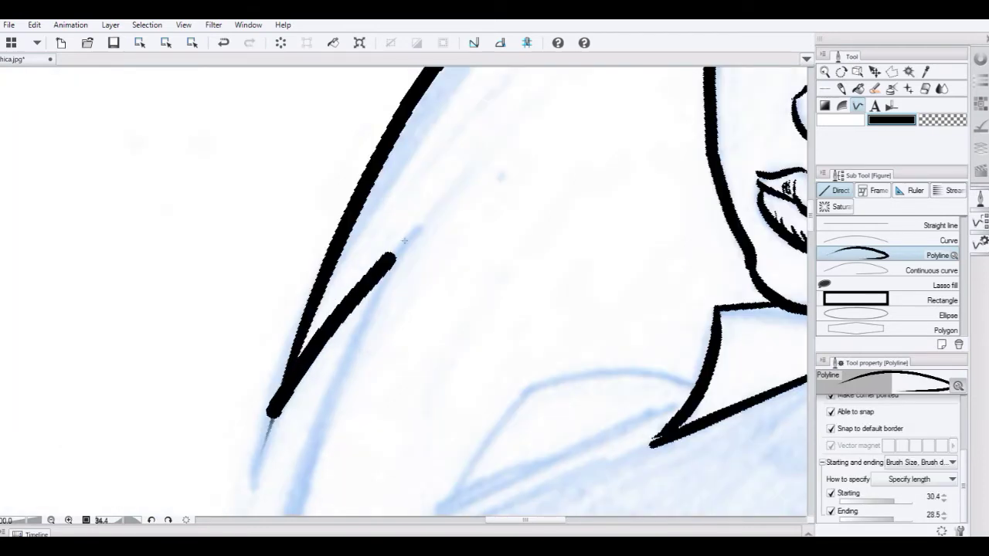
double_click(417, 230)
drag(397, 341, 421, 163)
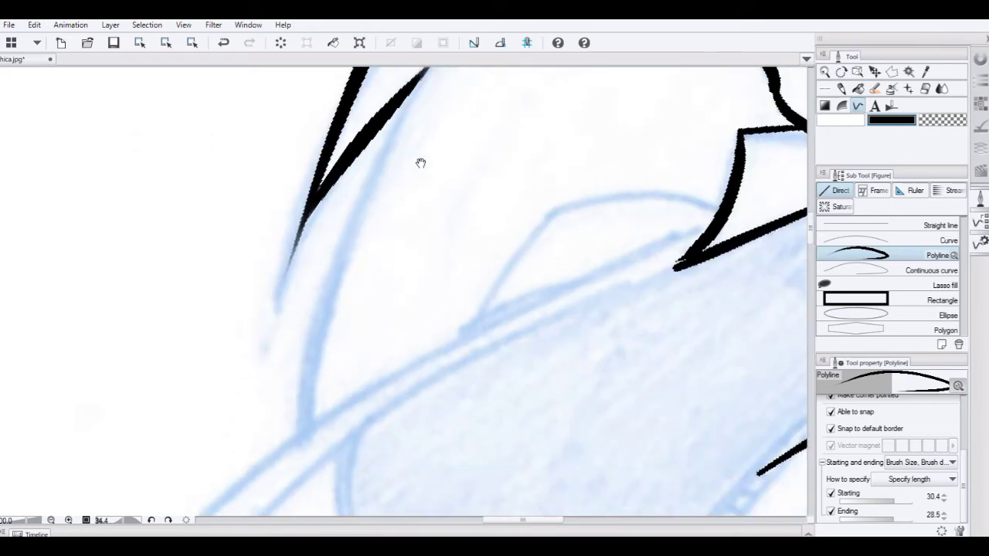
click(411, 84)
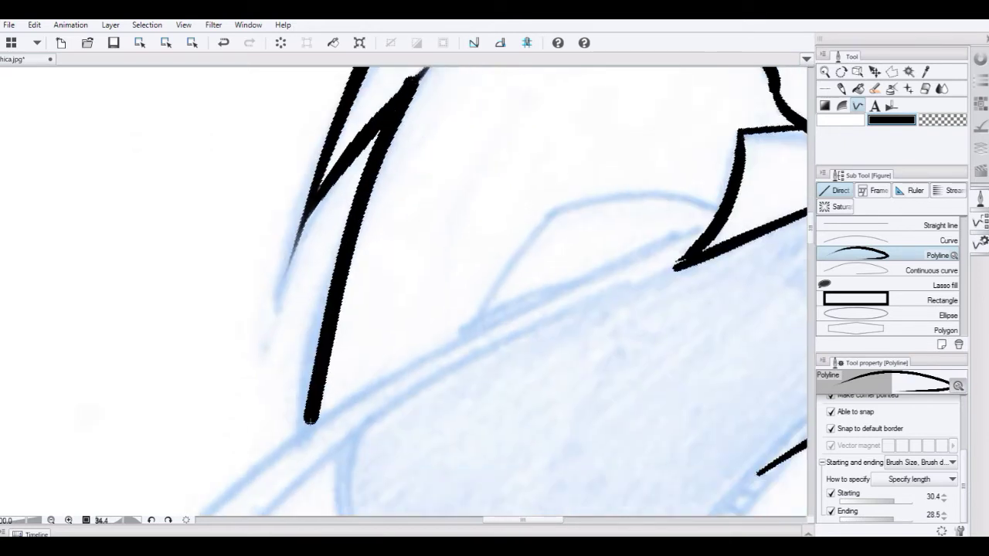
double_click(309, 423)
drag(539, 263, 204, 436)
mouse_move(321, 385)
mouse_down()
mouse_move(434, 153)
mouse_move(510, 137)
mouse_move(512, 176)
mouse_up()
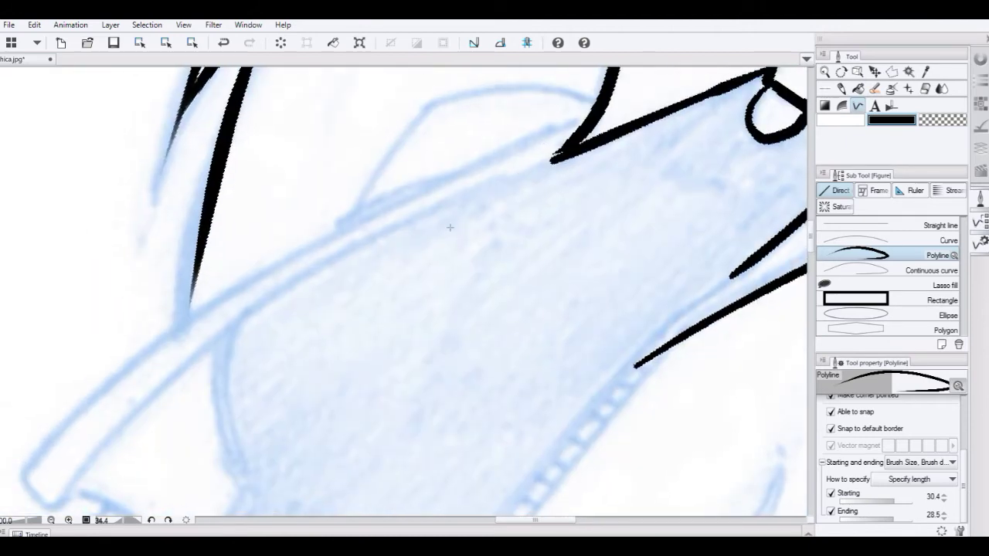
click(557, 155)
drag(320, 269, 370, 215)
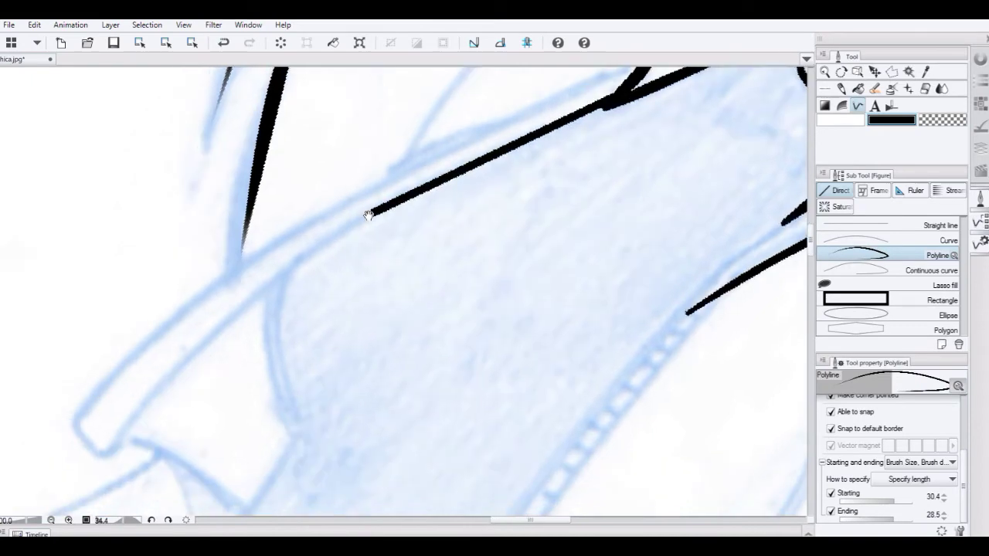
click(326, 241)
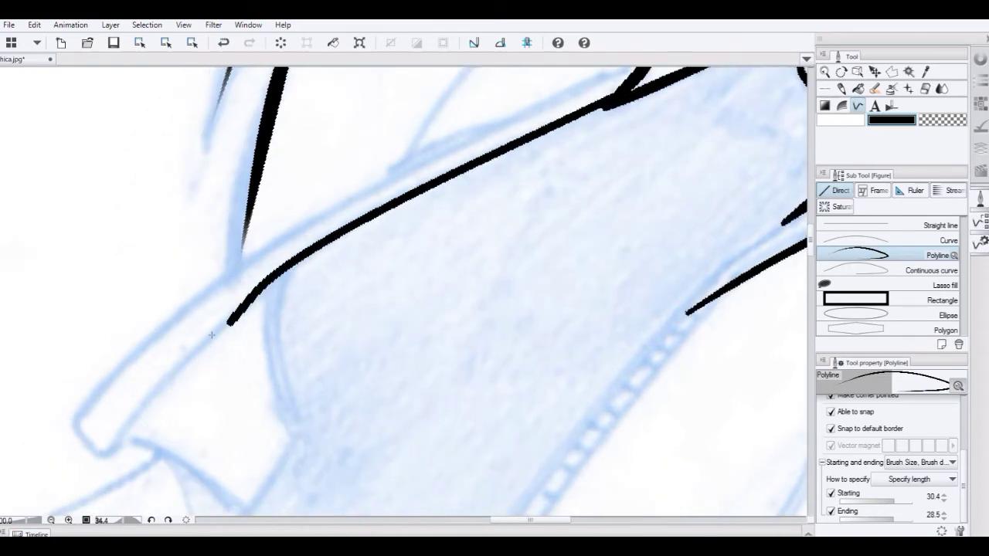
mouse_move(172, 368)
mouse_down()
mouse_move(106, 436)
mouse_move(105, 451)
mouse_up()
double_click(103, 454)
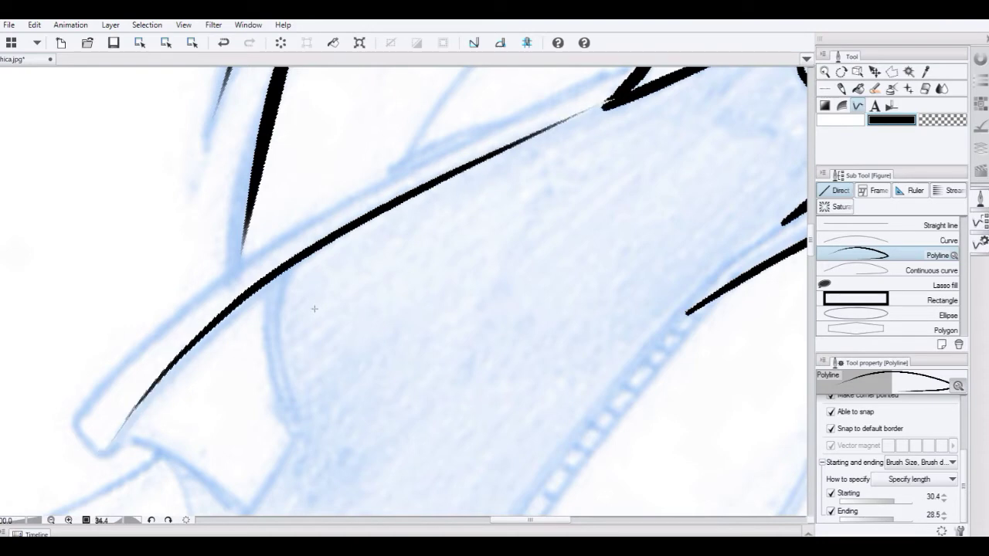
mouse_move(356, 313)
mouse_down()
mouse_move(285, 380)
mouse_move(311, 352)
mouse_up()
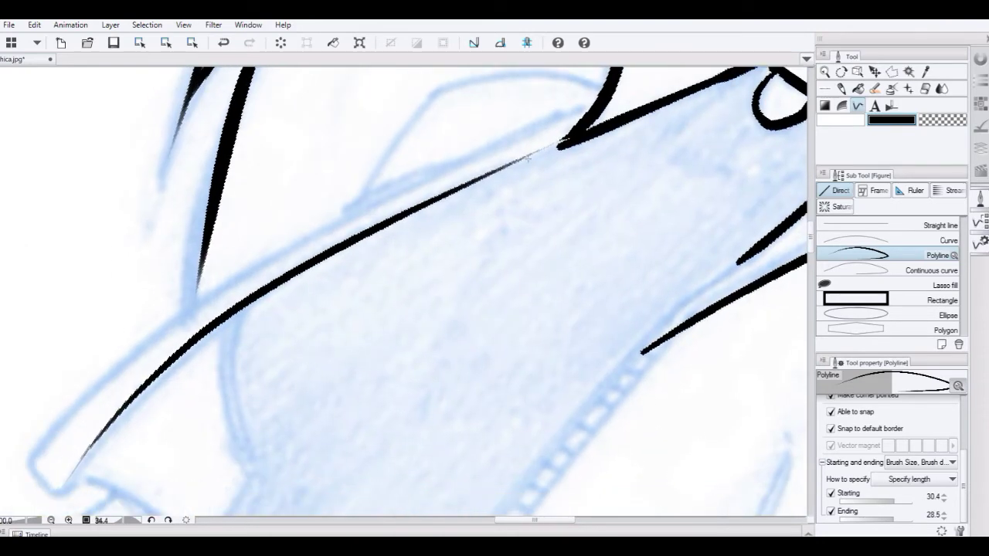
key(ctrl+z)
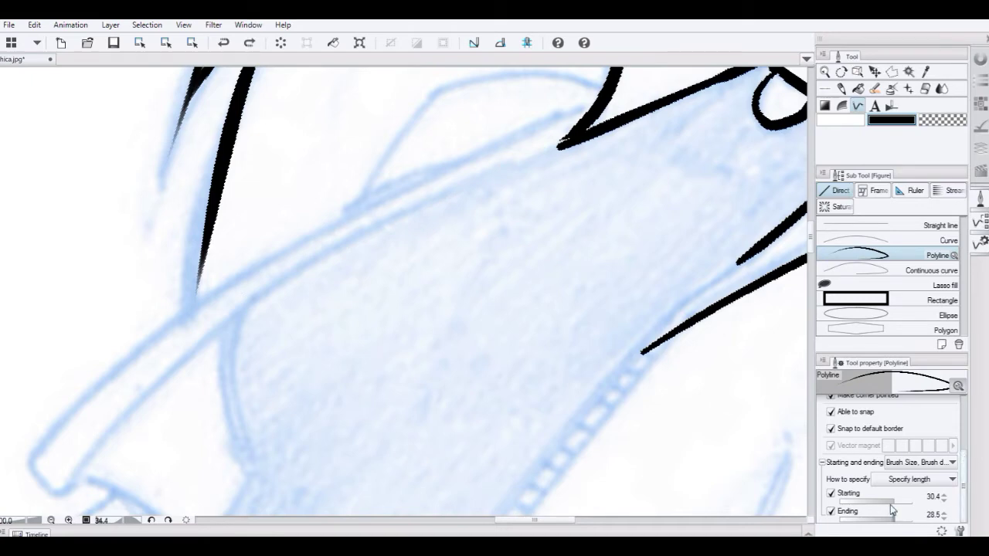
Set the line taper to 2.9 starting and 2.6 ending, and ink both parallel shoulder lines running outward from the left collar flap
drag(891, 501, 871, 521)
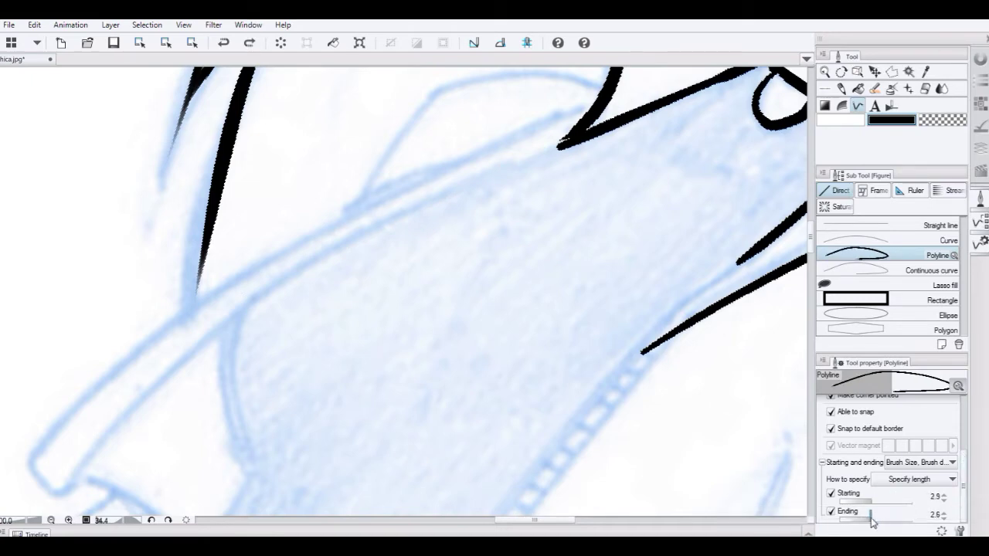
click(590, 103)
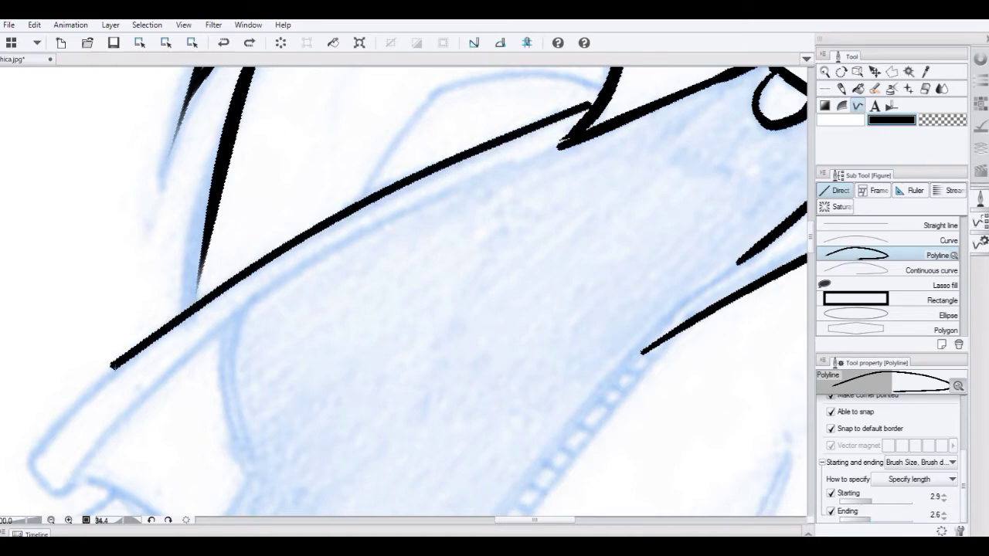
double_click(112, 367)
click(33, 458)
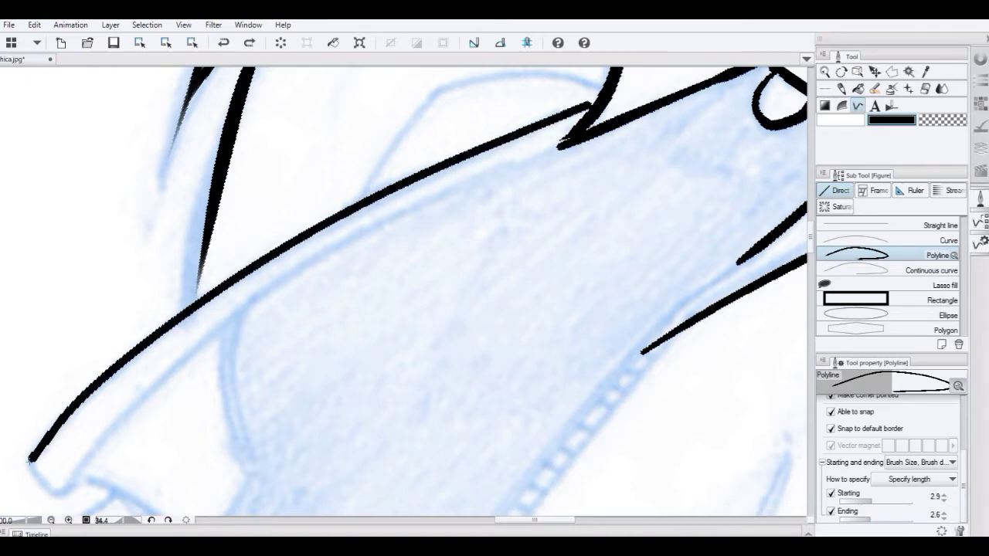
click(564, 137)
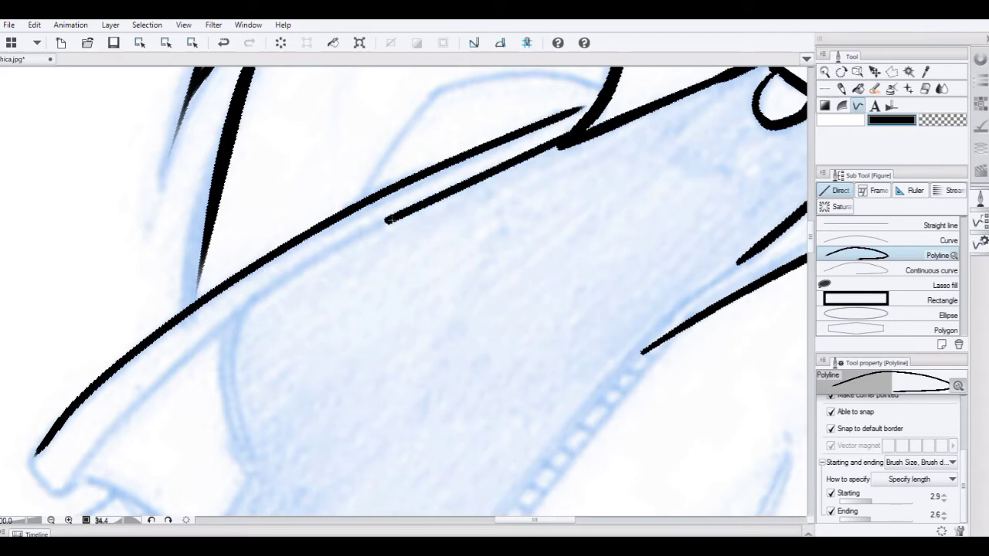
double_click(189, 348)
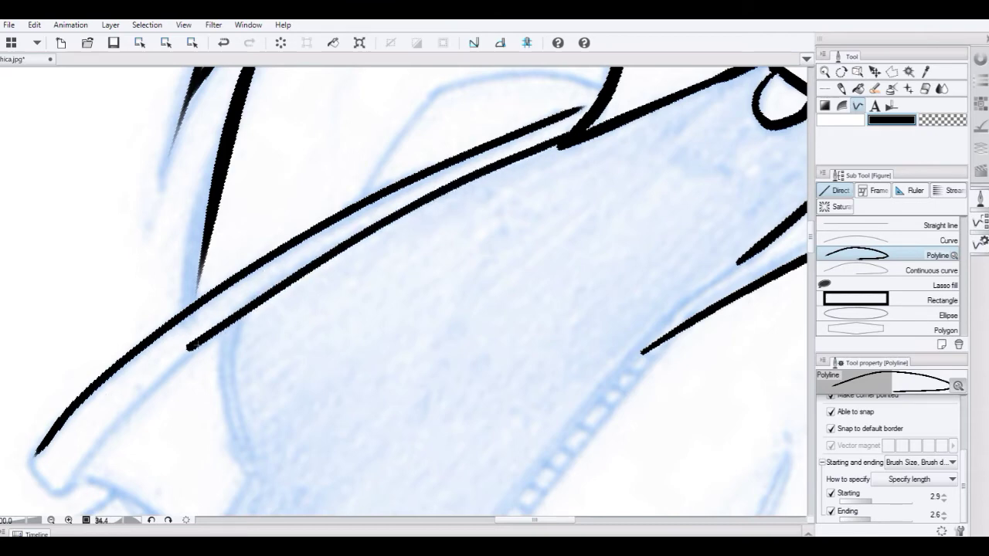
double_click(66, 487)
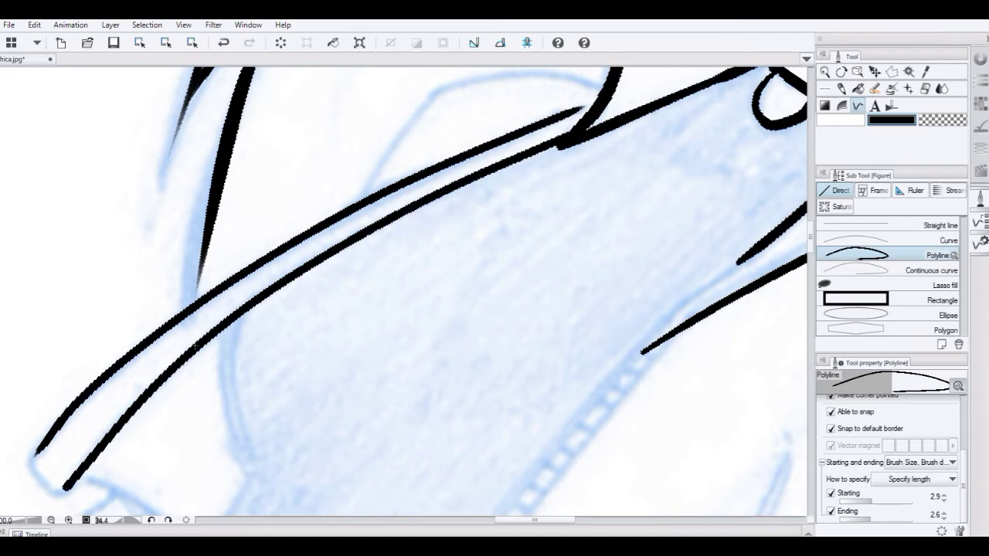
Ink the curved top and slanted side of the rounded shape rising above the left shoulder beside the collar
mouse_move(372, 260)
mouse_down()
mouse_move(280, 404)
mouse_move(283, 395)
mouse_up()
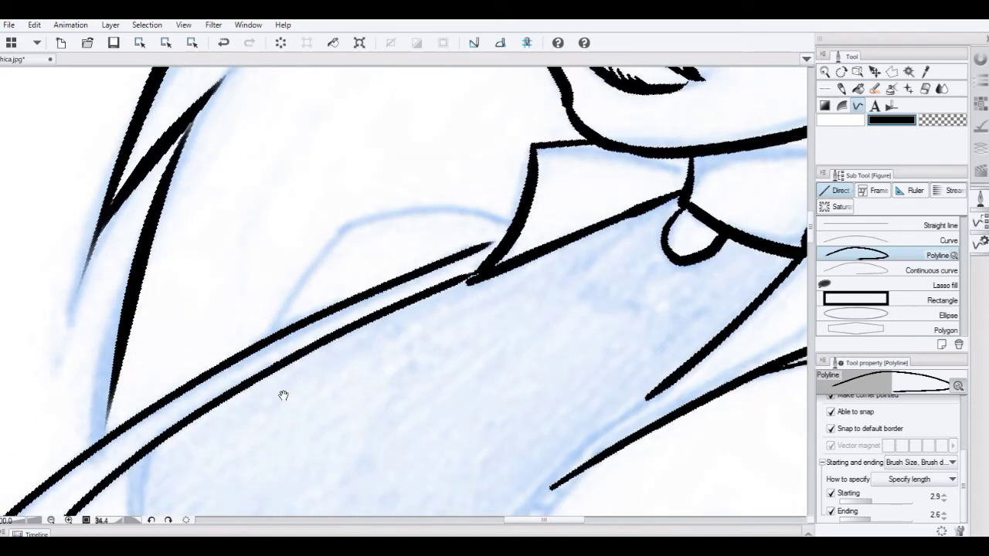
click(506, 220)
click(417, 210)
double_click(344, 227)
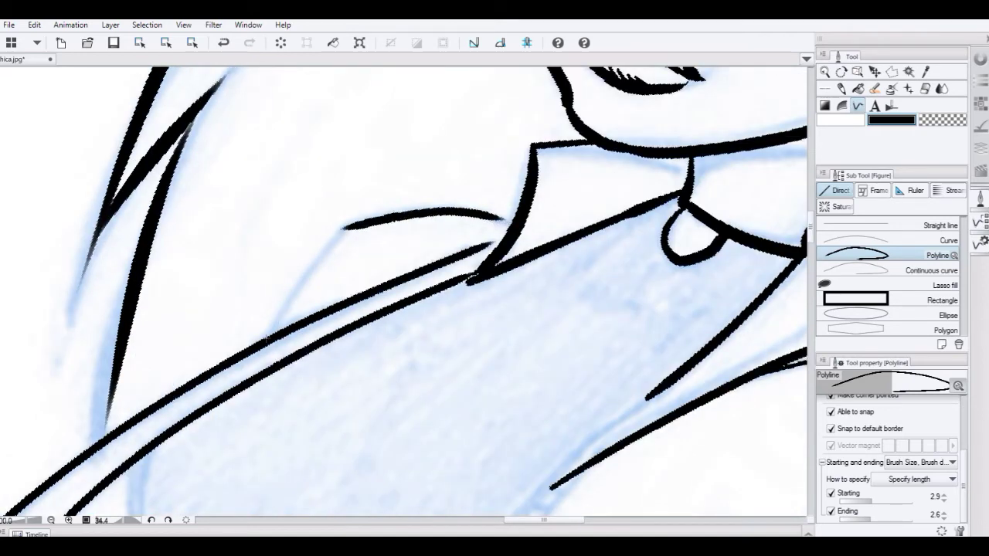
click(268, 332)
double_click(344, 227)
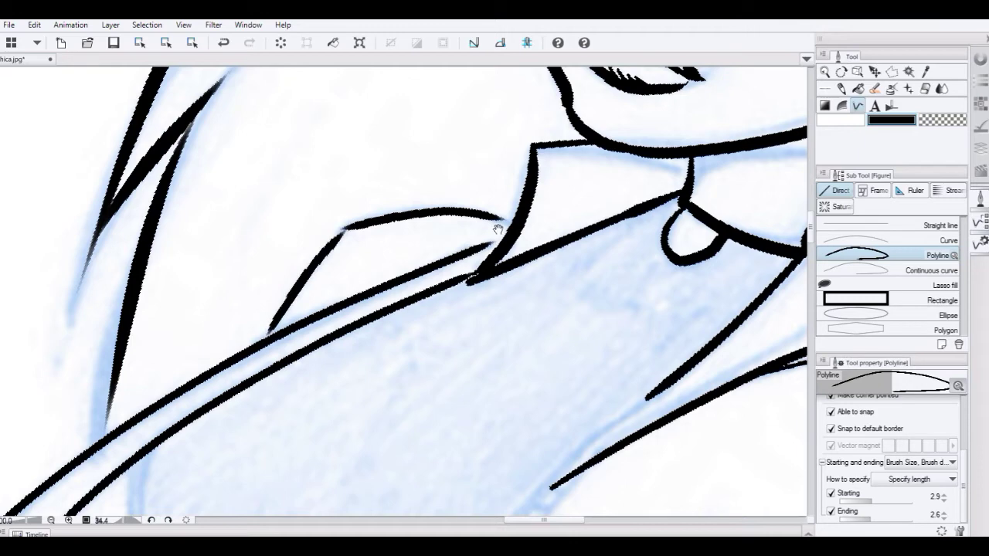
Ink the top of the hair from the end of the left outer hair line across to the right corner of the crown
drag(735, 147, 285, 410)
drag(548, 85, 384, 295)
drag(395, 214, 401, 423)
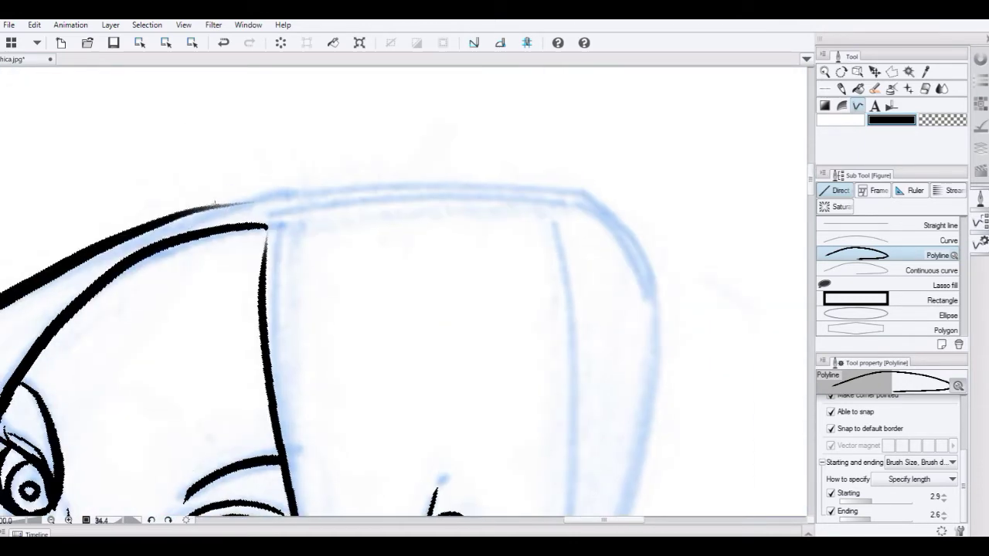
click(215, 204)
double_click(359, 186)
click(360, 185)
double_click(584, 193)
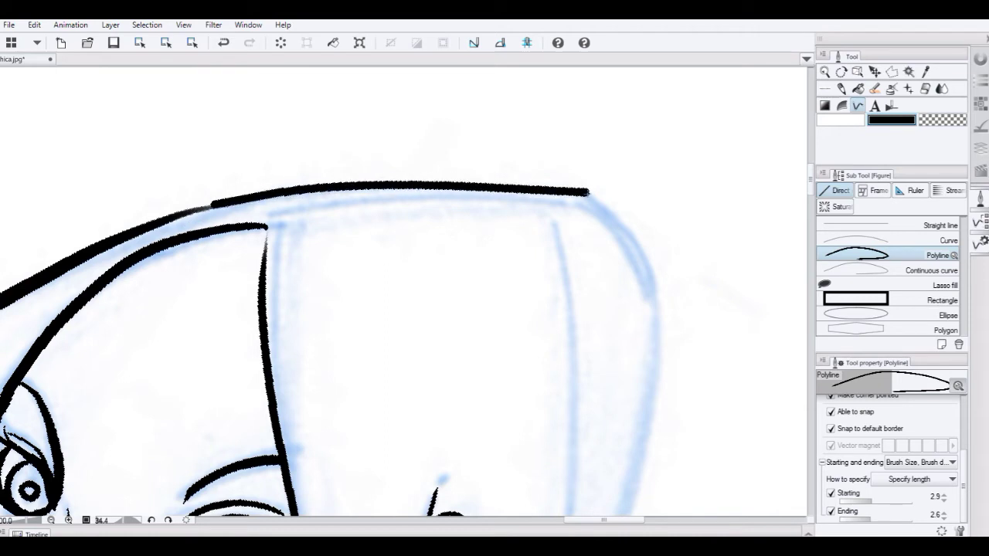
Ink the right outer hair edge from the crown corner around the bend and down past the ear
drag(600, 265, 463, 170)
click(453, 110)
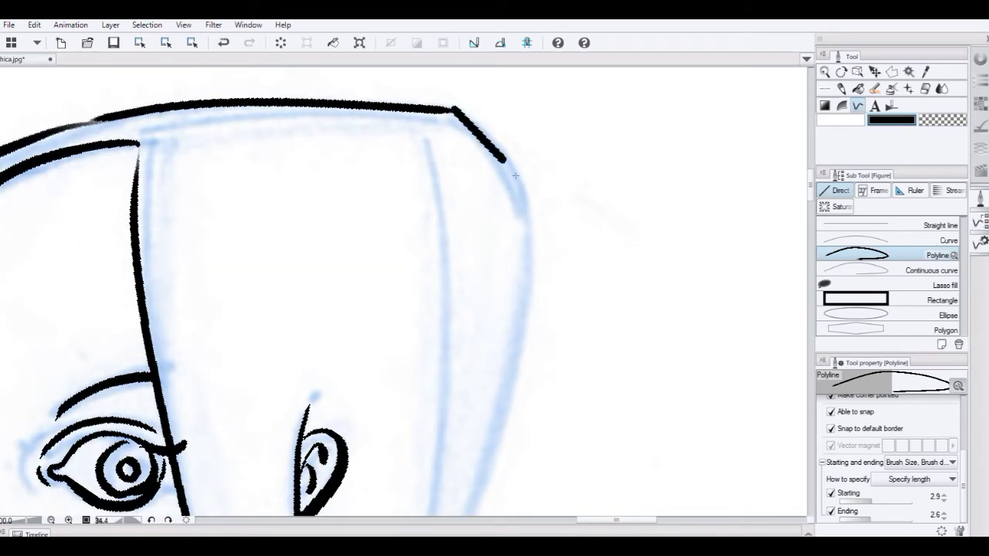
click(504, 159)
double_click(533, 268)
click(533, 268)
double_click(499, 408)
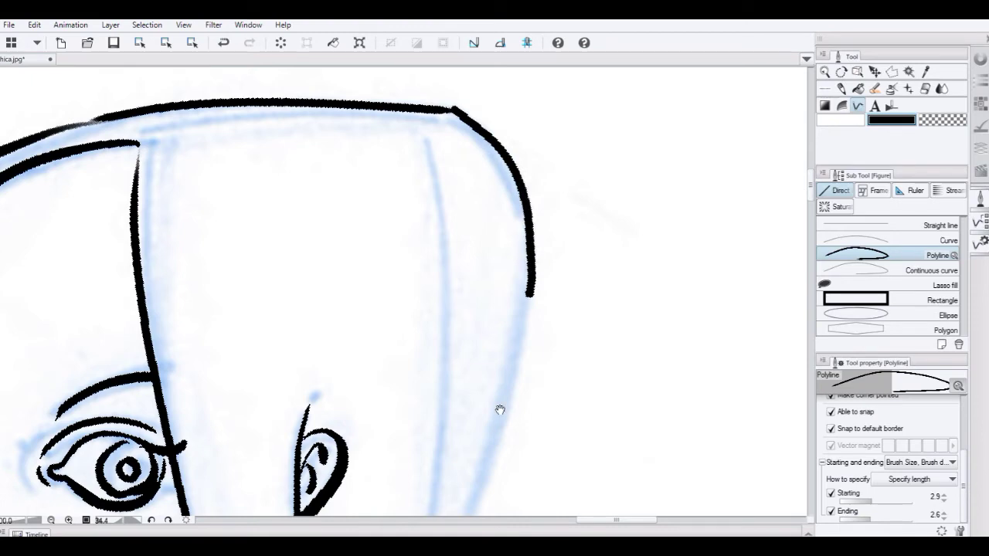
drag(499, 408, 532, 167)
click(532, 169)
double_click(446, 438)
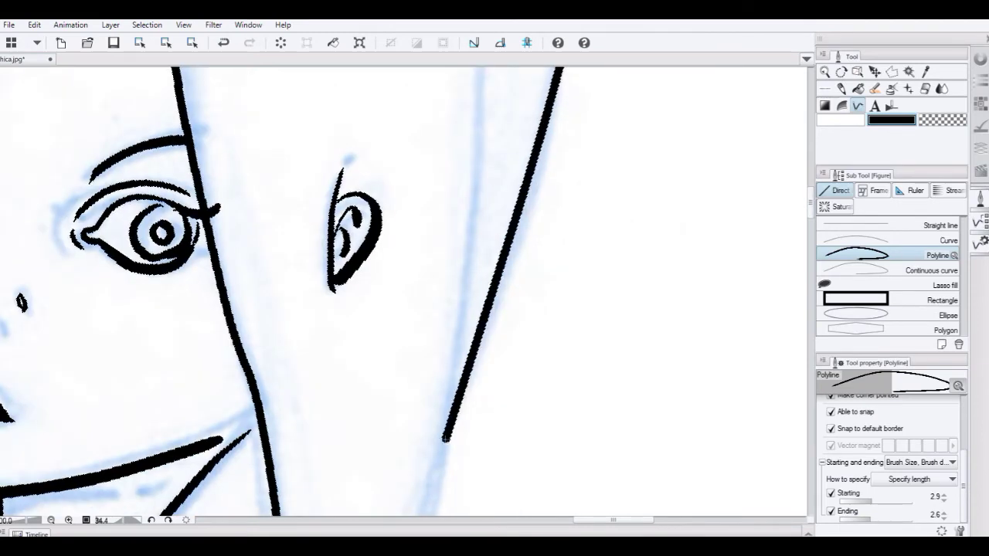
Ink the long right hair line from just below the crown, past the ear and collar, down to the end of the collar-side strand
drag(538, 333, 547, 516)
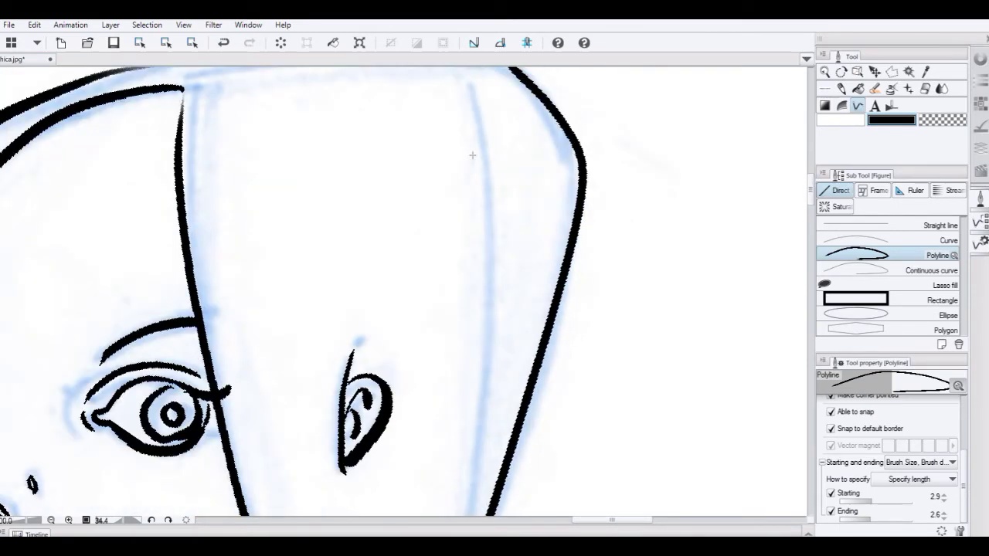
click(473, 102)
double_click(494, 249)
drag(494, 442, 491, 158)
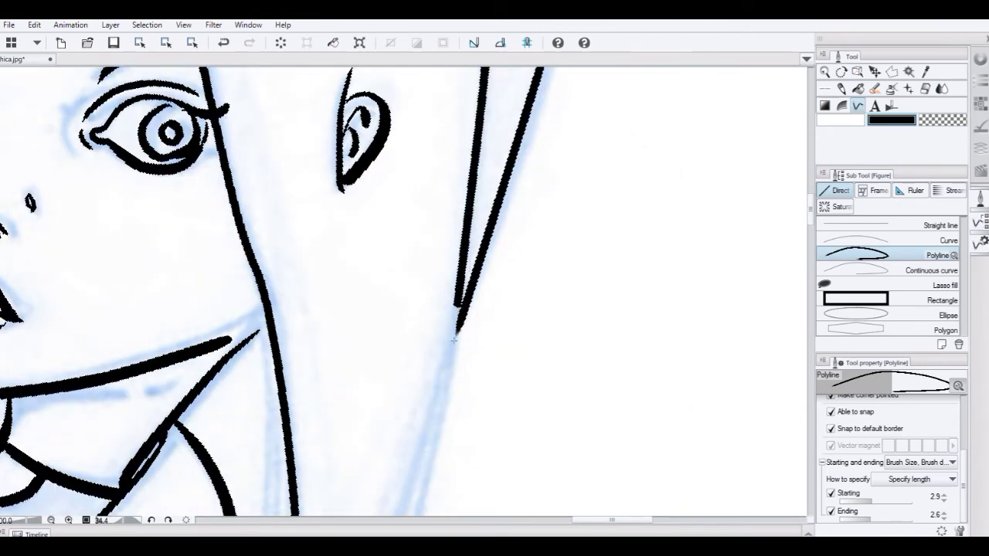
drag(437, 416, 472, 174)
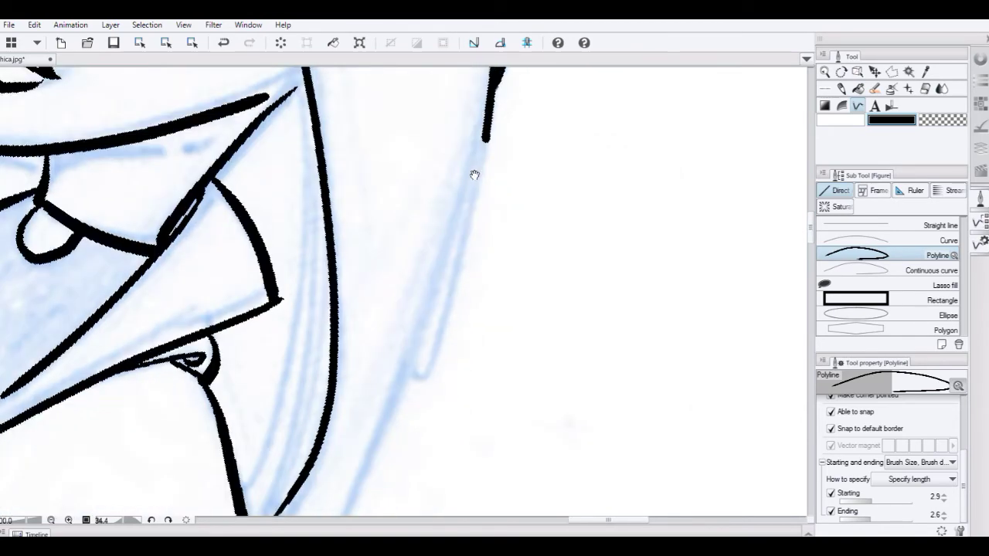
click(464, 244)
drag(438, 311, 462, 218)
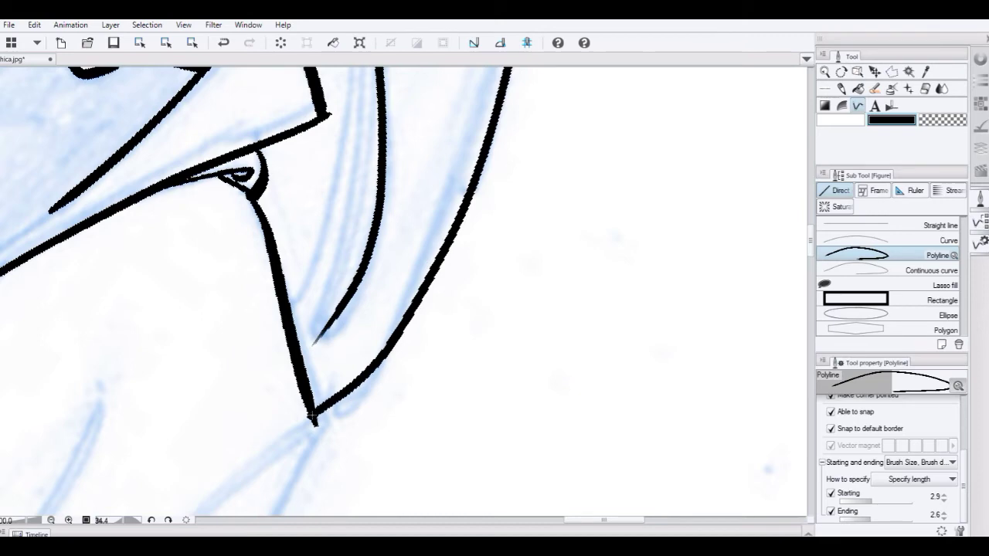
Ink a thin strand line just inside the inner hair edge beside the right collar flap, following it down to its tip
key(space)
mouse_move(373, 251)
mouse_down()
mouse_move(430, 391)
mouse_move(415, 394)
mouse_up()
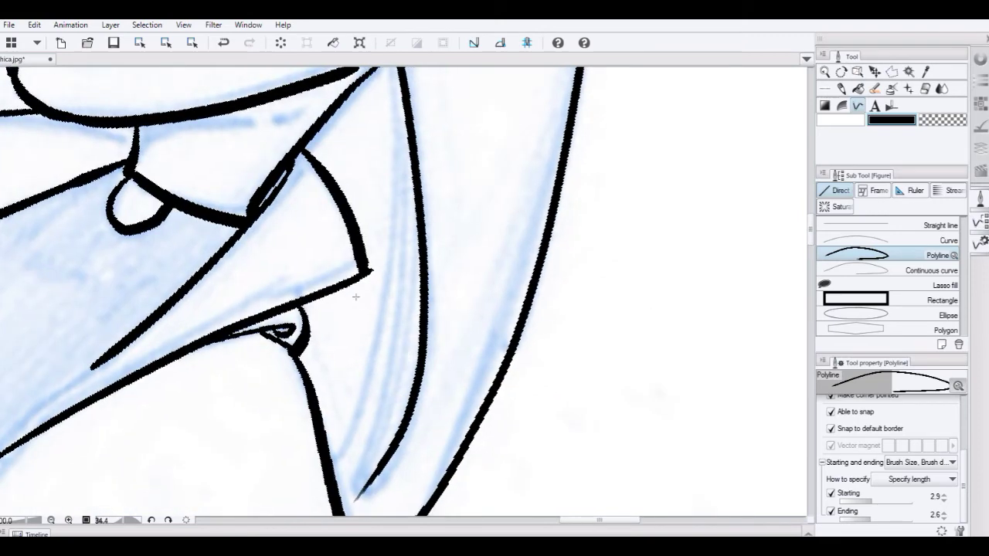
click(396, 92)
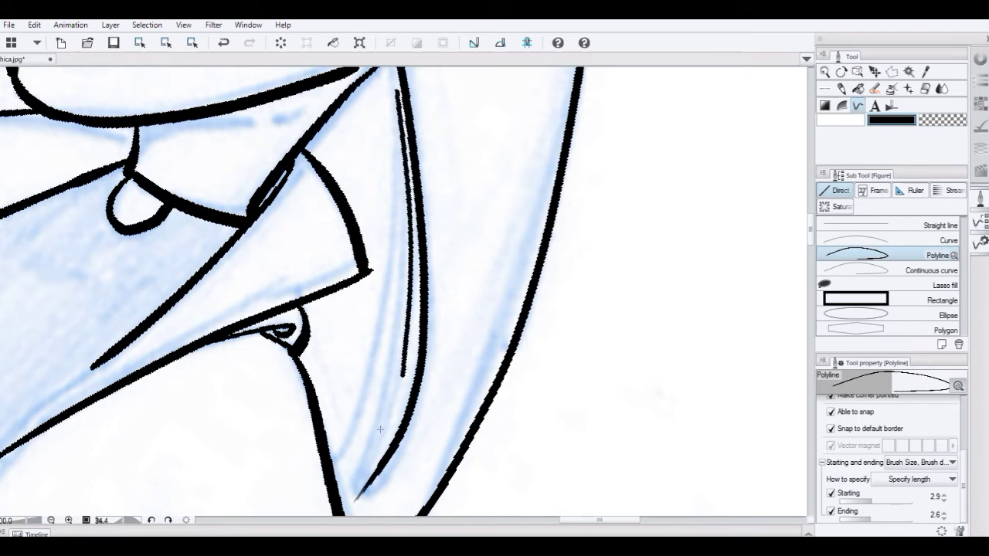
click(402, 377)
click(365, 465)
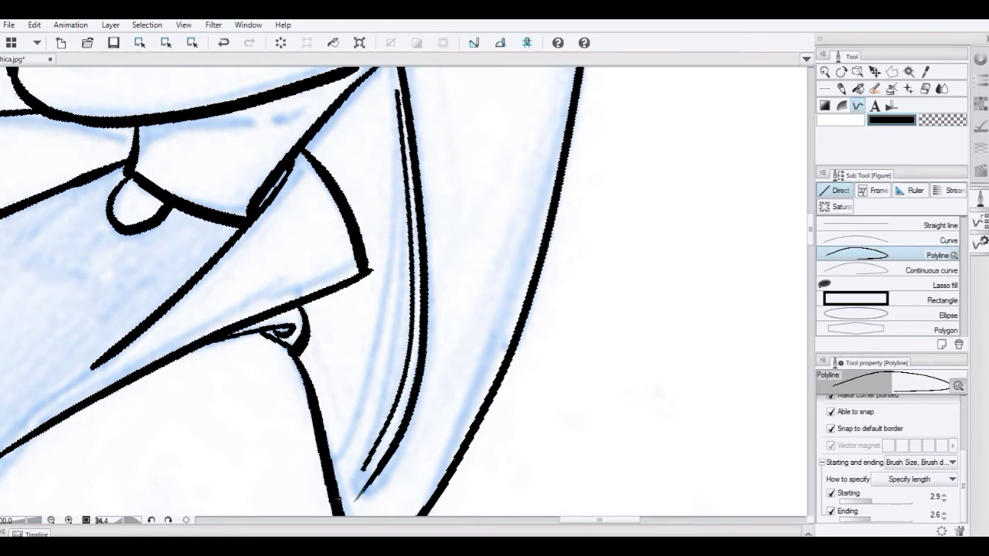
double_click(337, 495)
Ink the inner edge of the narrow segmented trim from the collar's lower tip down to the small fastener
drag(254, 382, 508, 267)
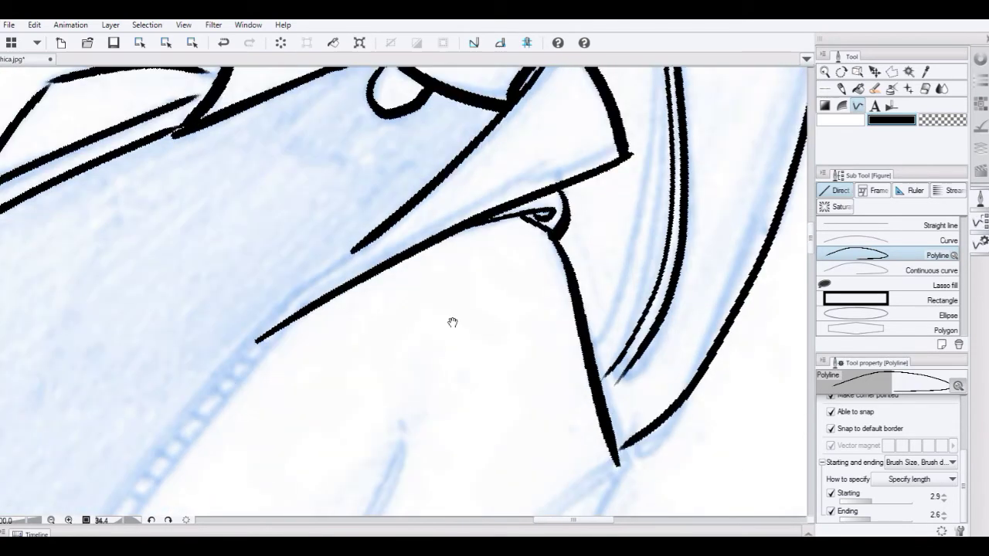
drag(361, 308, 515, 211)
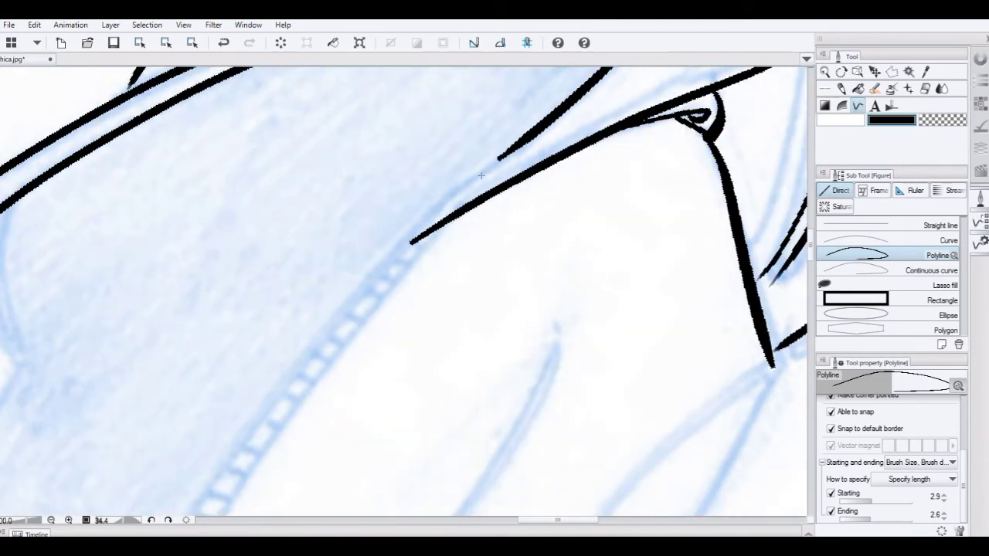
key(Escape)
click(511, 150)
click(414, 226)
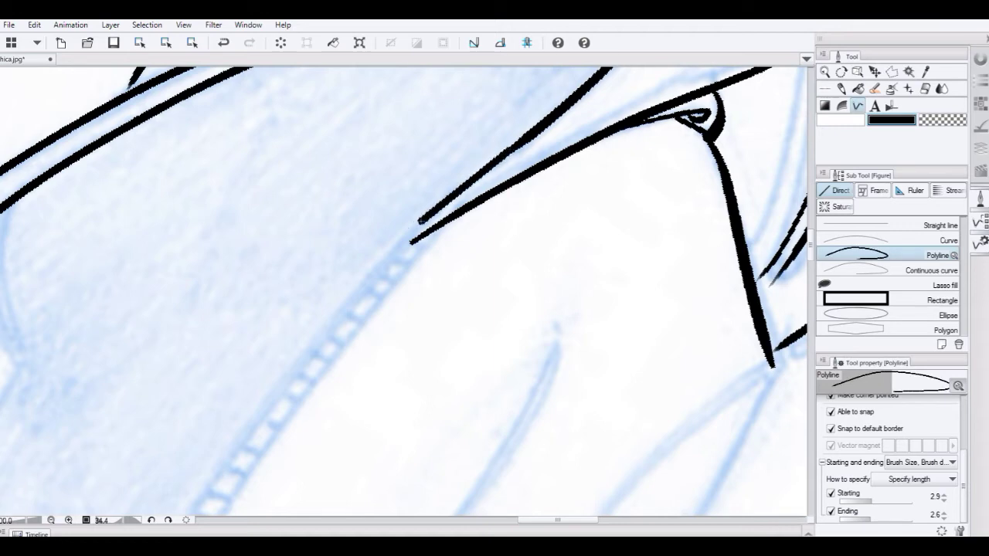
drag(279, 394, 405, 183)
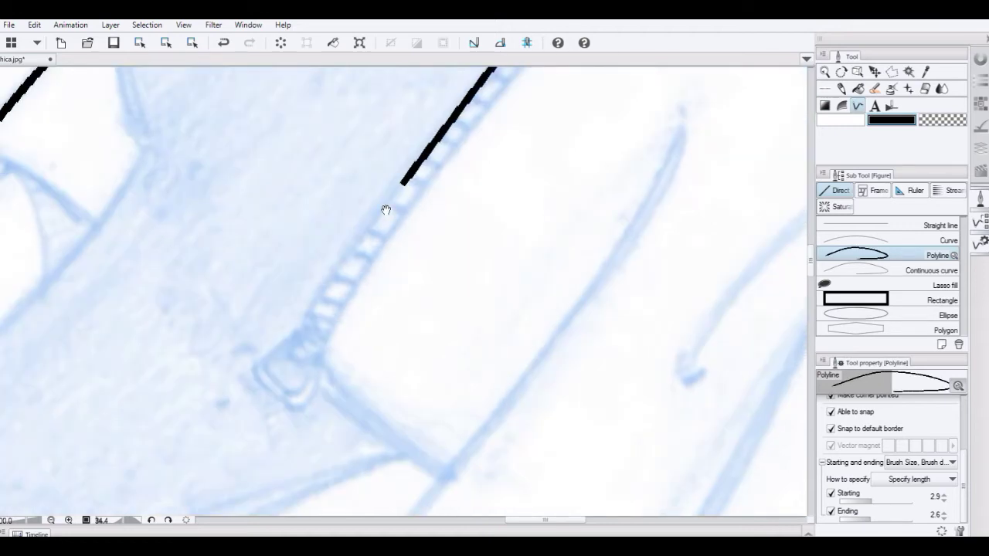
double_click(289, 338)
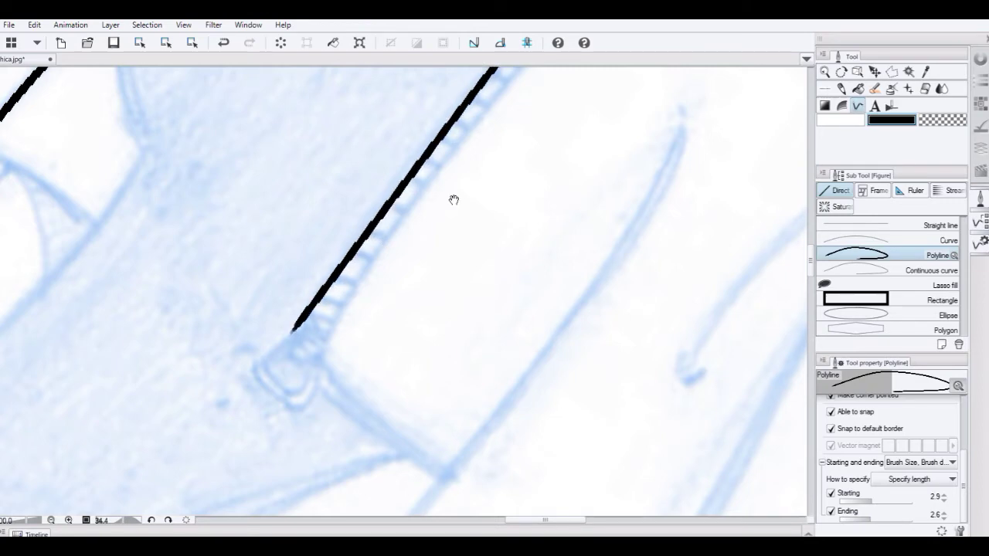
Ink the outer edge of the segmented trim parallel to the first line, curving it in at the fastener
drag(453, 200, 276, 322)
click(369, 180)
mouse_move(220, 387)
mouse_down()
mouse_move(353, 230)
mouse_move(405, 187)
mouse_up()
click(336, 263)
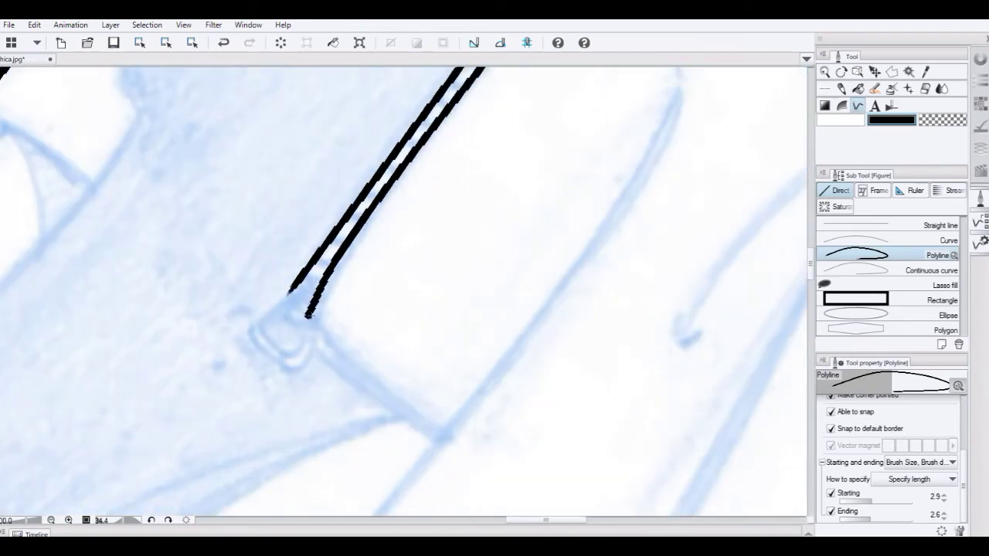
click(314, 312)
Ink the jacket's lower hem with two parallel curved lines from the small fastener to the sleeve
click(360, 370)
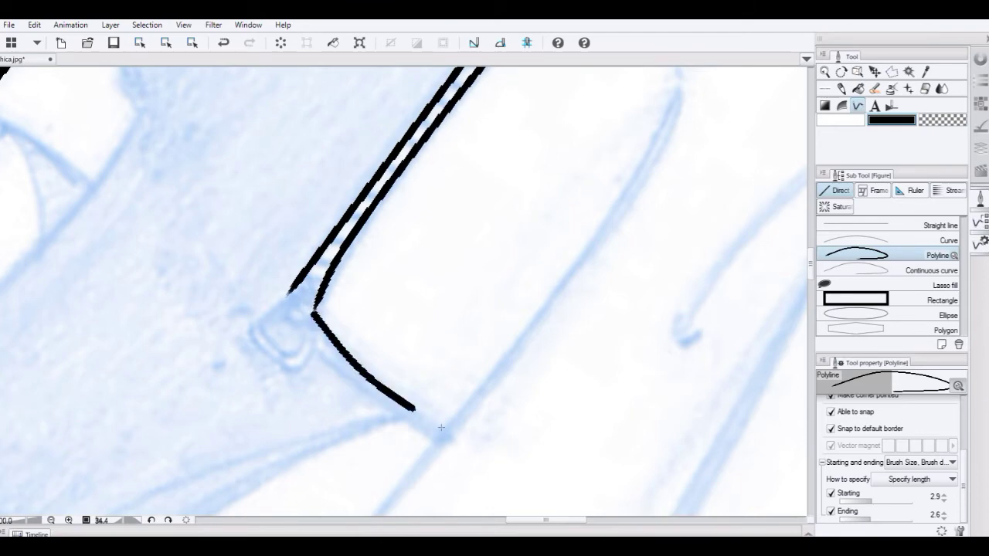
double_click(445, 428)
click(313, 339)
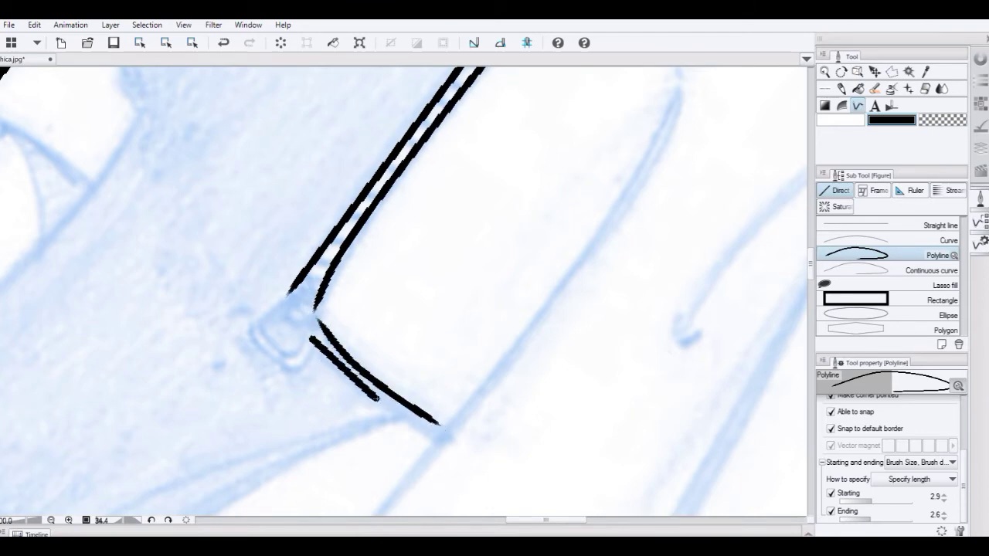
click(377, 400)
double_click(441, 437)
Ink the inner sleeve line from its tapered tip below the shoulder, past the jacket hem, down to the cuff
drag(591, 225, 330, 282)
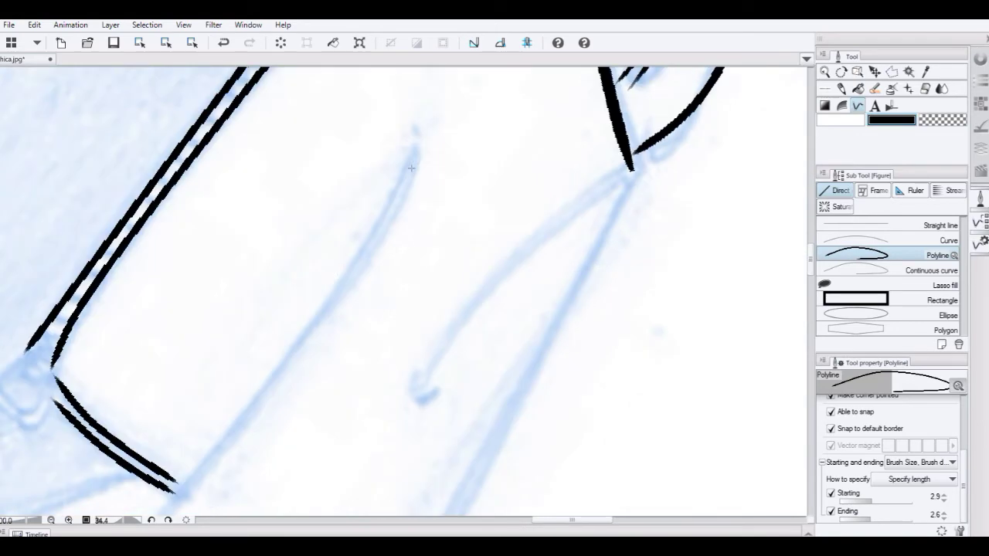
click(417, 146)
click(327, 306)
drag(249, 427, 492, 128)
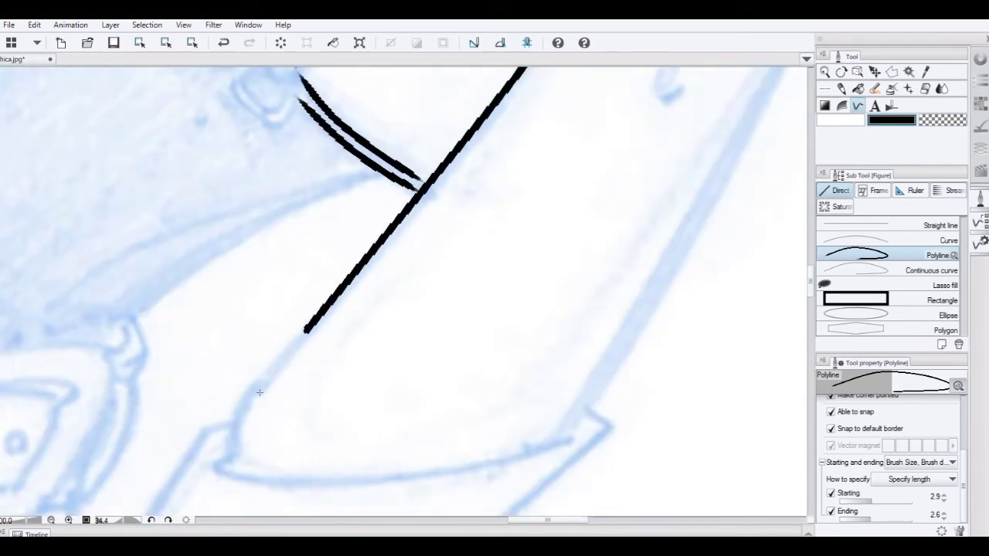
drag(260, 392, 238, 410)
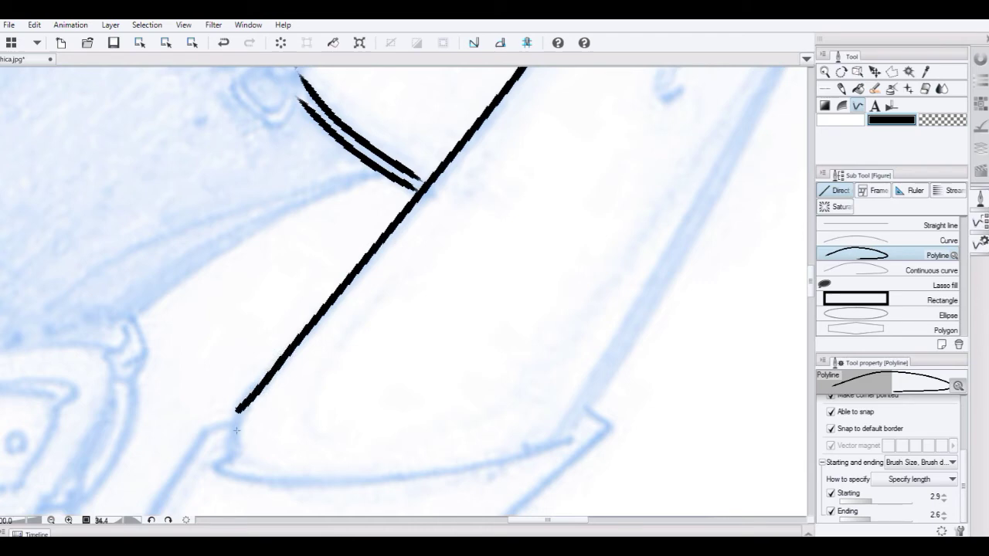
click(236, 437)
Ink the folded cuff's angular outline around its side, lower edge and outer corner, plus its curved upper rim
mouse_move(289, 404)
mouse_down()
mouse_move(448, 192)
mouse_move(496, 147)
mouse_move(408, 173)
mouse_move(310, 368)
mouse_move(641, 339)
mouse_up()
click(638, 338)
drag(717, 278, 492, 362)
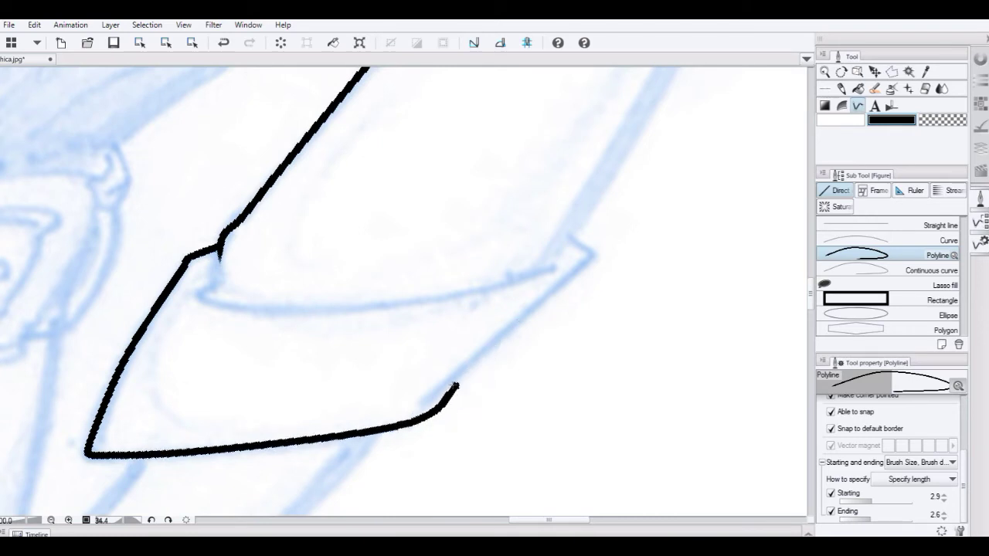
click(446, 388)
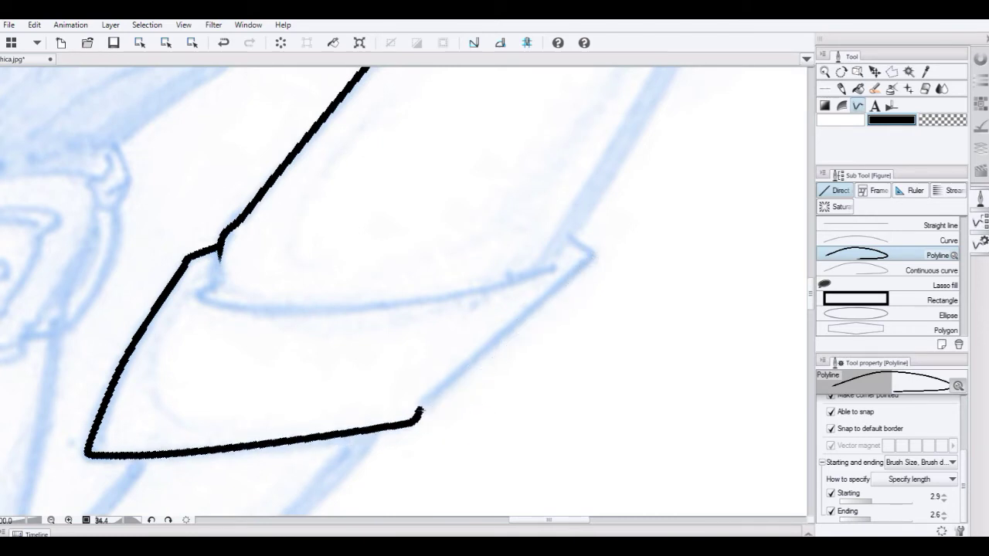
click(429, 410)
drag(574, 255, 595, 253)
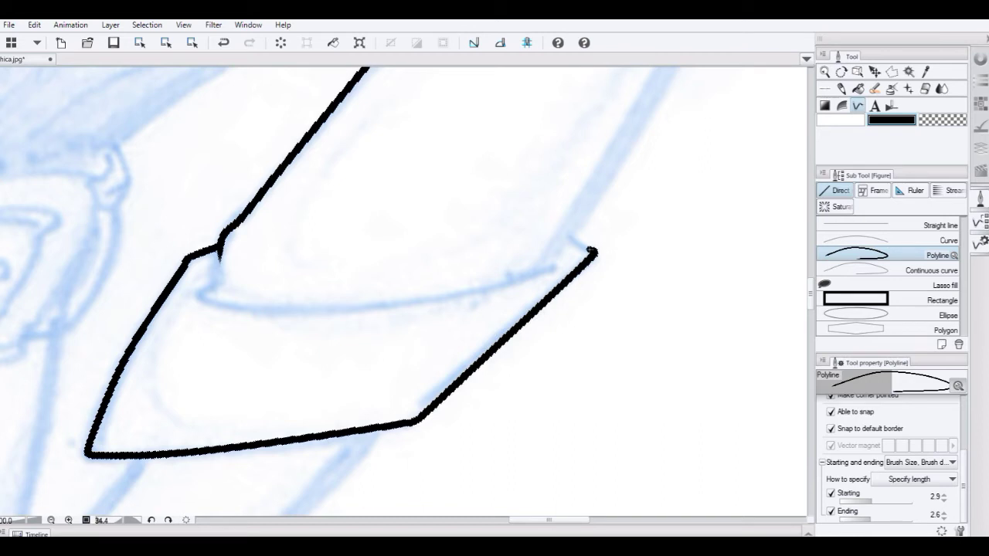
drag(570, 235, 569, 236)
mouse_move(216, 272)
mouse_down()
mouse_move(200, 292)
mouse_move(256, 313)
mouse_move(406, 300)
mouse_move(566, 256)
mouse_move(341, 338)
mouse_up()
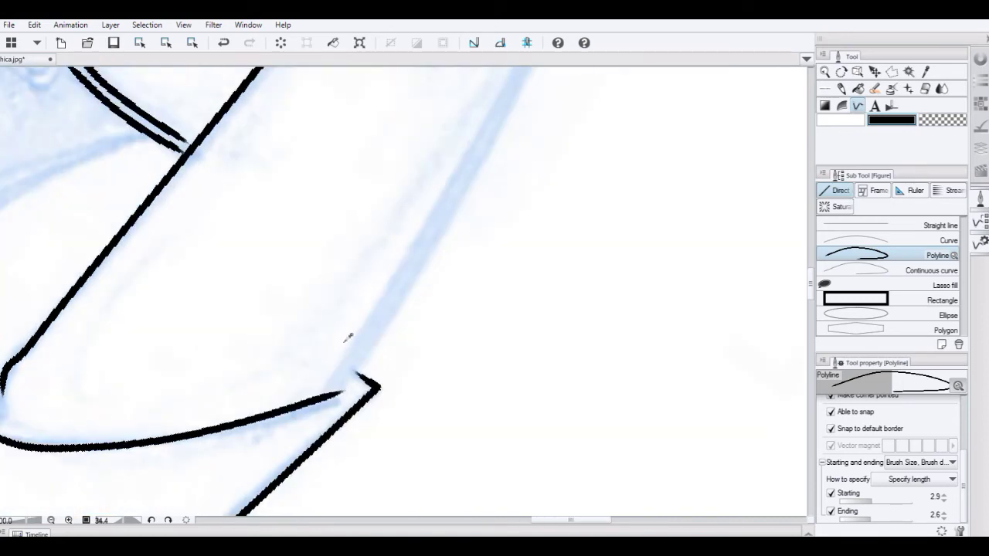
Ink a thick outer sleeve line from the cuff up to the shoulder and a thin curved fold line inside it
click(343, 390)
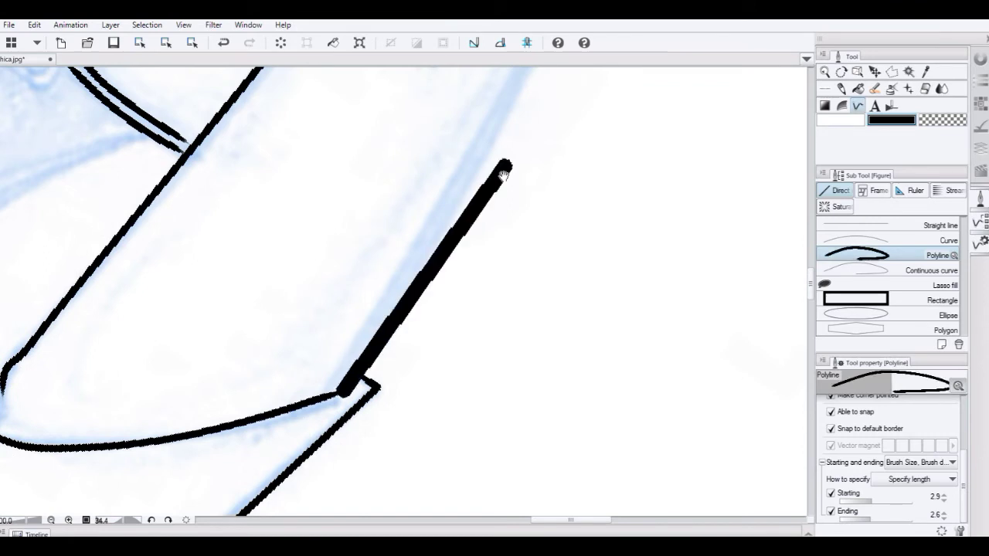
drag(503, 176, 346, 461)
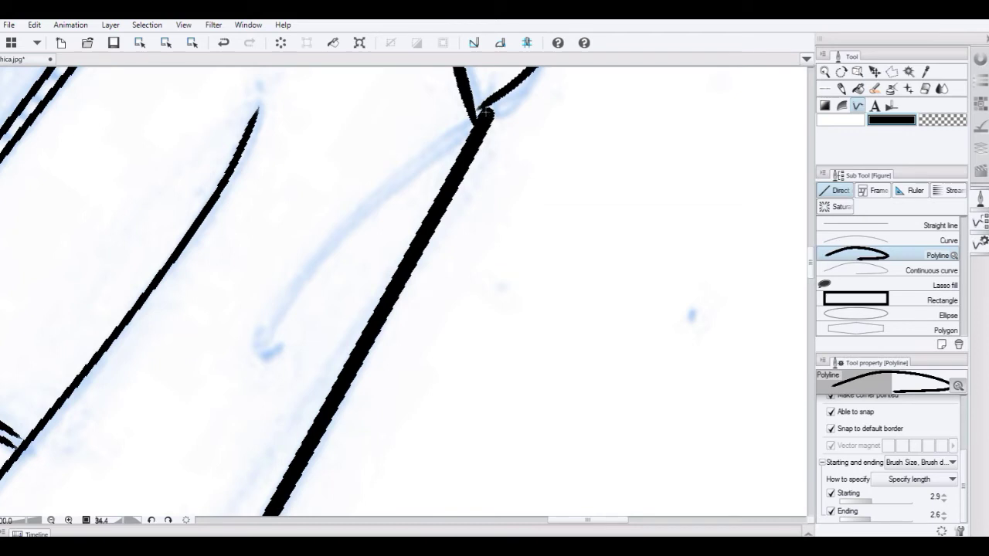
drag(422, 275, 538, 301)
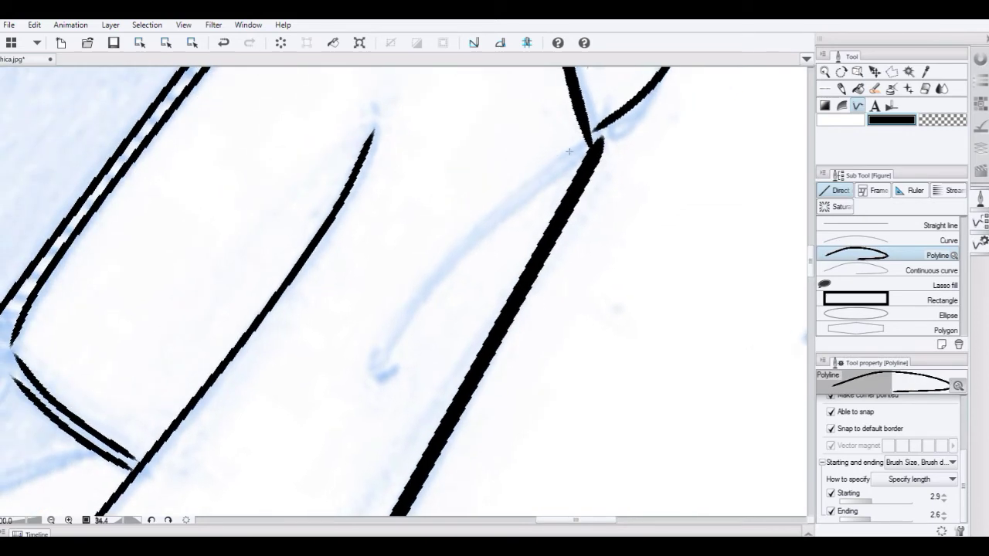
double_click(470, 242)
double_click(378, 361)
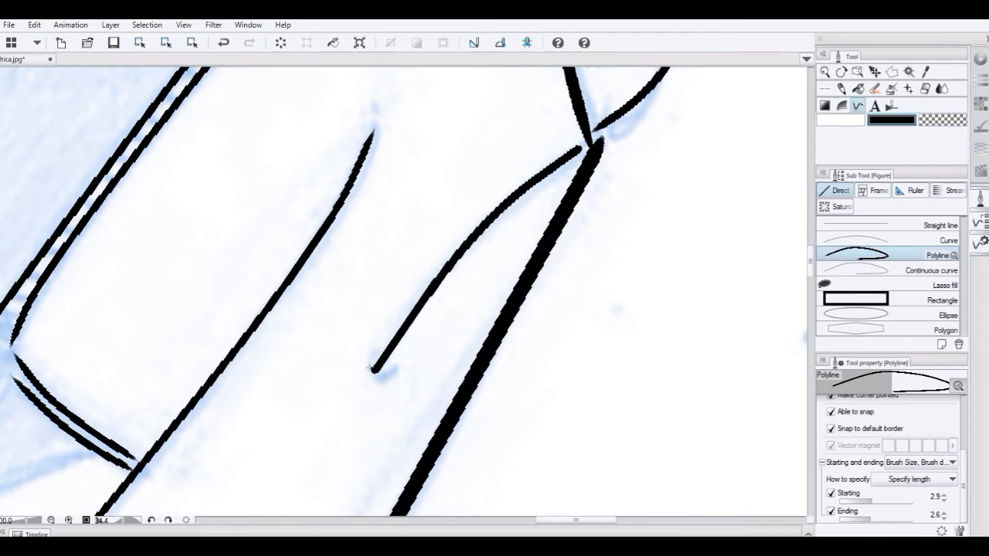
Reset the canvas rotation to upright and bring the open lower end of the left jacket trim into close view
key(r)
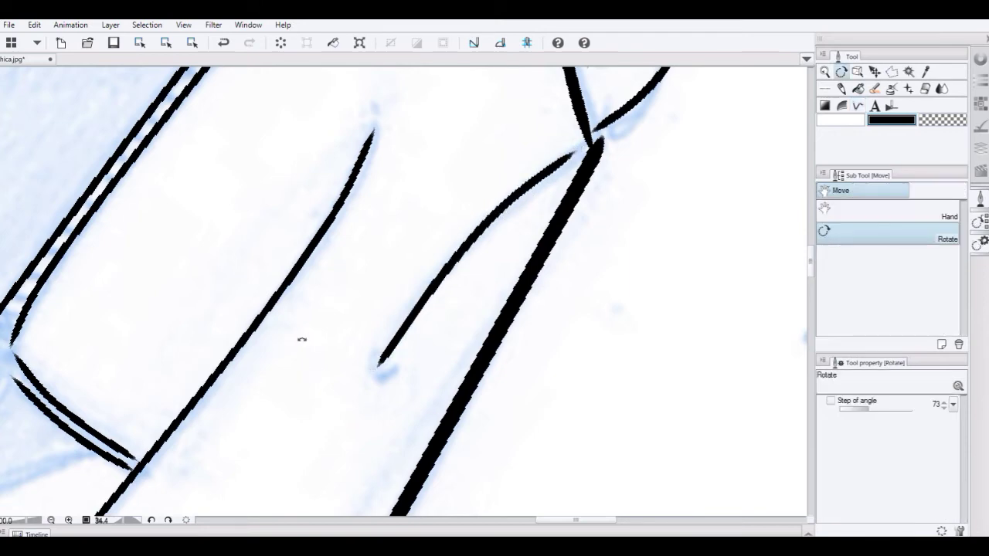
double_click(302, 349)
scroll(329, 334, down, 5)
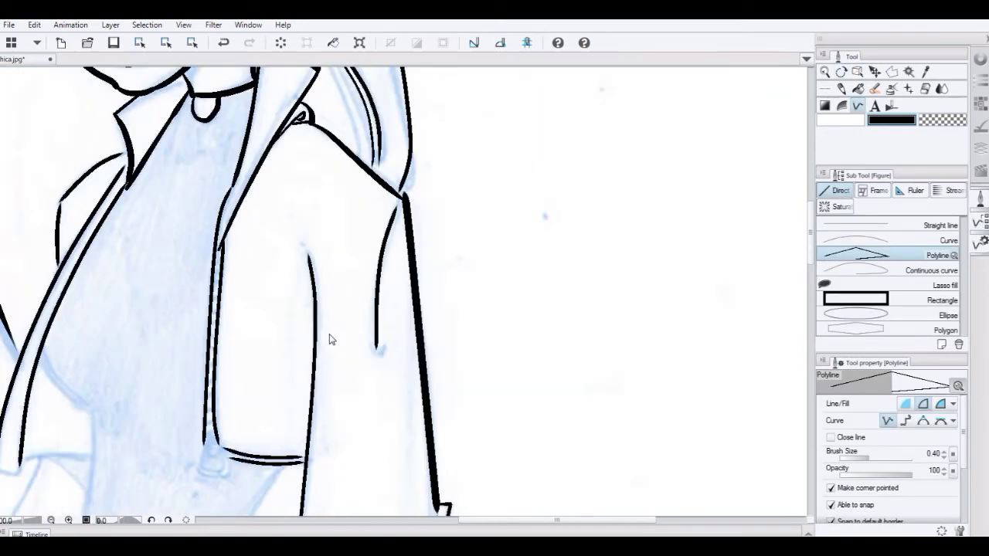
mouse_move(346, 347)
mouse_down()
mouse_move(442, 398)
mouse_move(499, 240)
mouse_move(618, 204)
mouse_up()
scroll(442, 398, up, 2)
drag(484, 295, 443, 231)
scroll(334, 291, up, 3)
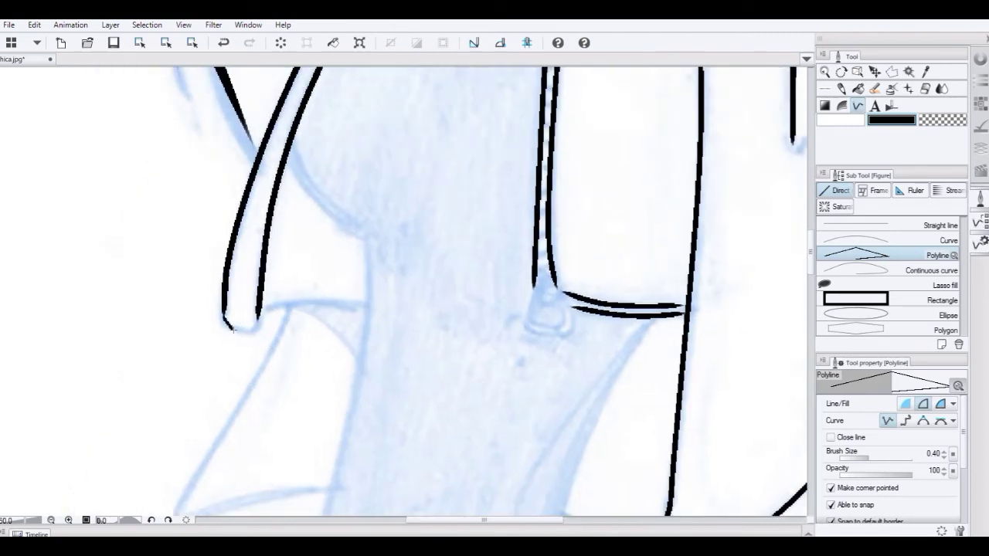
click(233, 328)
double_click(258, 324)
key(Escape)
With the BRUSH_M pen, ink the left trim's rounded lower end, the short jacket hem beside it and the curve under the bust
key(p)
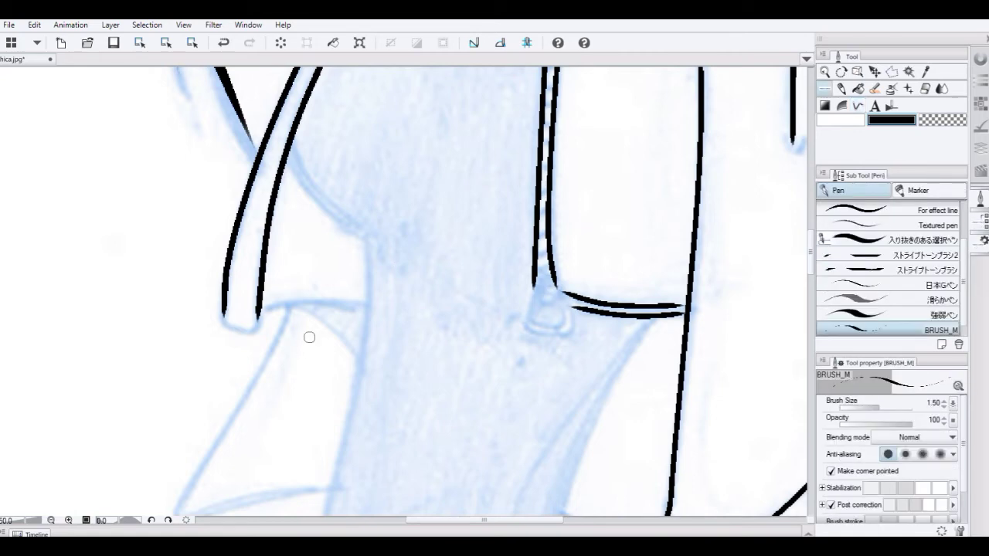
scroll(309, 337, up, 1)
mouse_move(195, 302)
mouse_down()
mouse_move(219, 319)
mouse_move(366, 280)
mouse_move(395, 289)
mouse_move(341, 410)
mouse_up()
mouse_move(242, 197)
mouse_down()
mouse_move(320, 309)
mouse_move(334, 313)
mouse_up()
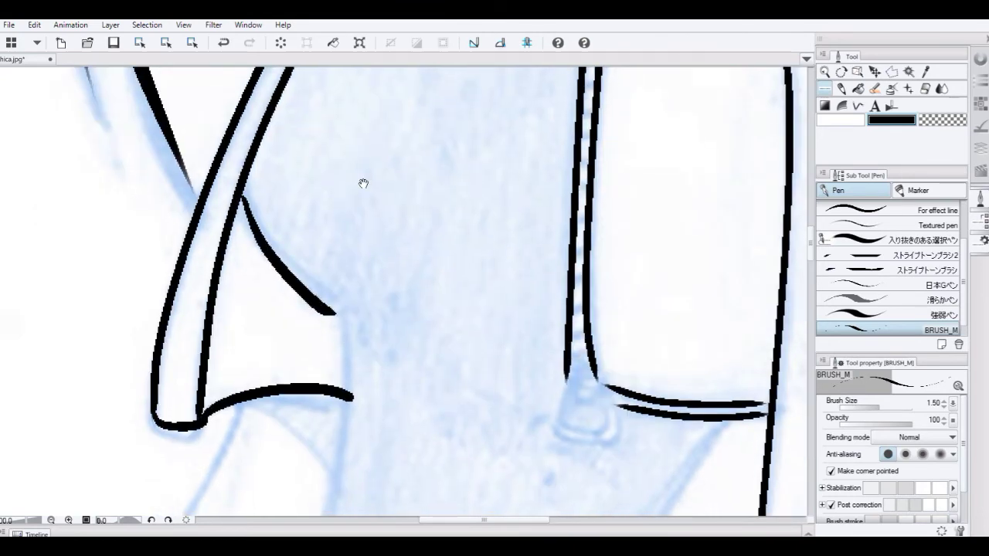
Ink the thick left waist line from under the bust, past the jacket hem, down to the belt pouch
drag(385, 397, 363, 184)
mouse_move(312, 101)
mouse_down()
mouse_move(296, 377)
mouse_move(250, 516)
mouse_up()
drag(372, 204, 372, 190)
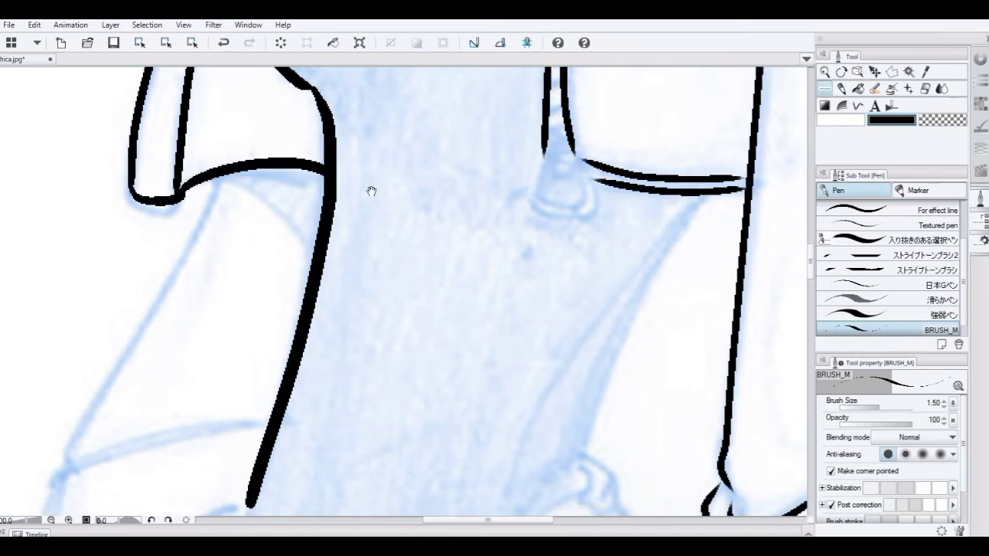
drag(305, 513, 335, 322)
drag(282, 286, 266, 348)
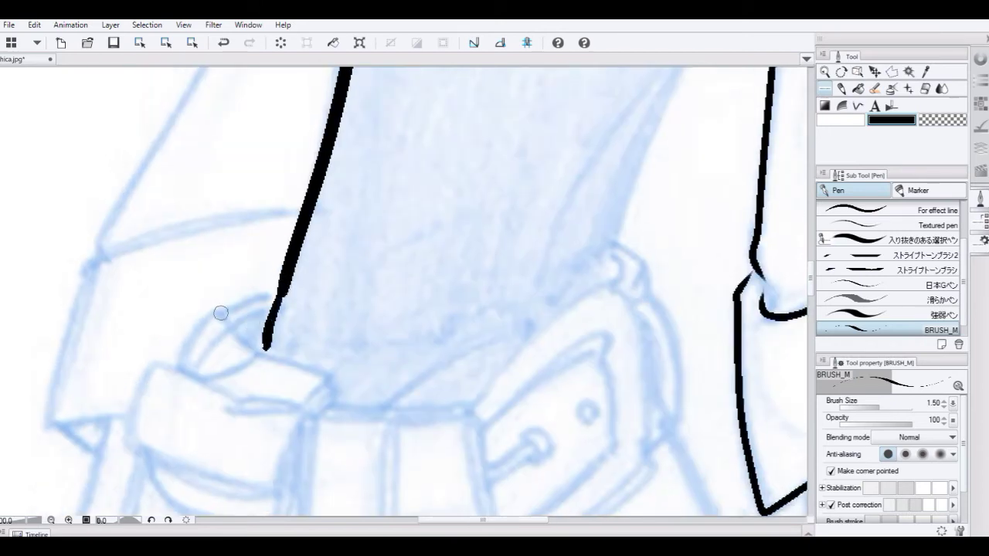
Ink the belt loop behind the pouch and the pouch's faceted top with its small crease lines
mouse_move(220, 313)
mouse_down()
mouse_move(257, 355)
mouse_move(181, 343)
mouse_move(181, 363)
mouse_move(207, 377)
mouse_move(255, 354)
mouse_move(272, 298)
mouse_move(267, 309)
mouse_up()
mouse_move(257, 353)
mouse_down()
mouse_move(333, 373)
mouse_move(338, 405)
mouse_move(272, 241)
mouse_move(279, 275)
mouse_move(332, 281)
mouse_up()
drag(269, 287, 324, 289)
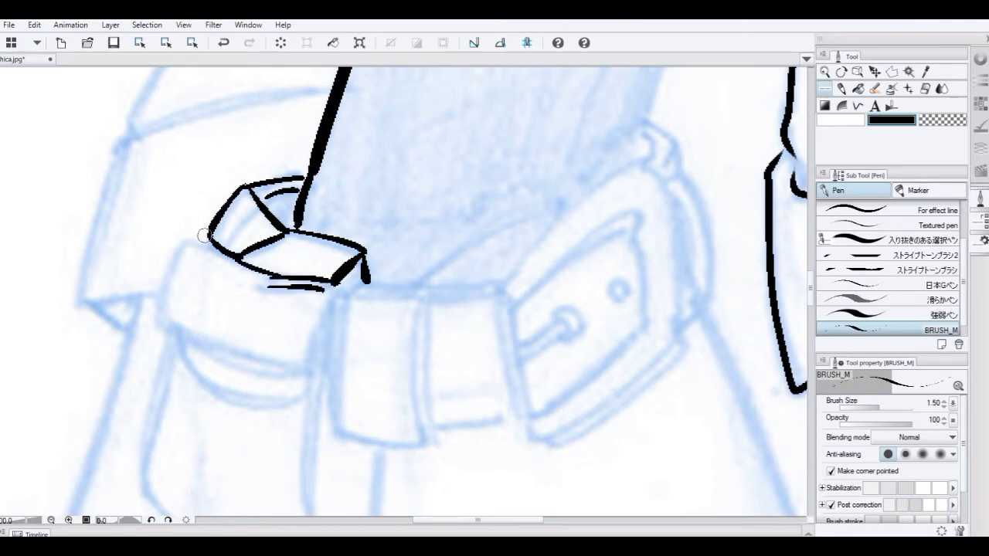
Ink the pouch flap's outline with a heavy lower edge and a second thick curve beneath it
mouse_move(205, 236)
mouse_down()
mouse_move(182, 239)
mouse_move(162, 322)
mouse_move(186, 339)
mouse_move(307, 372)
mouse_up()
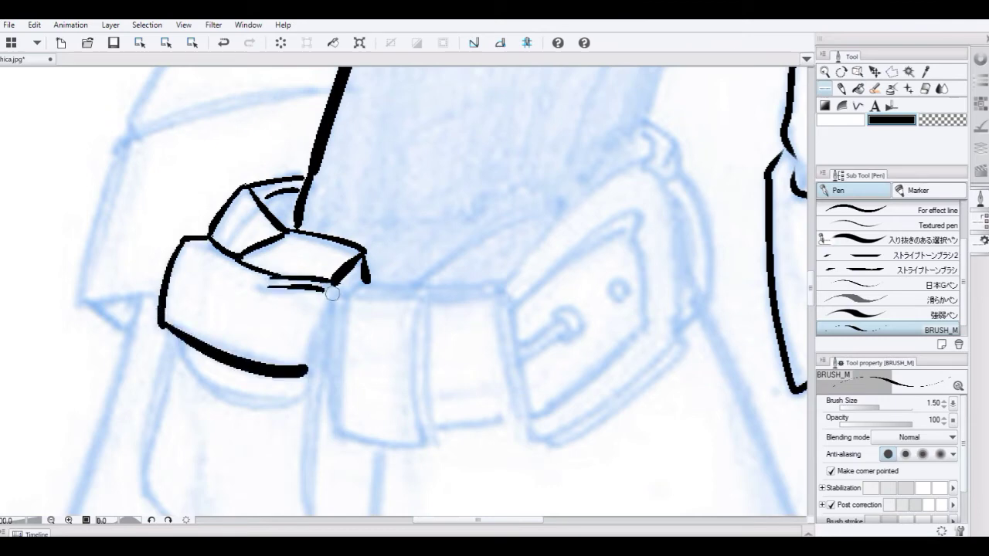
drag(332, 287, 303, 390)
mouse_move(177, 339)
mouse_down()
mouse_move(221, 392)
mouse_move(312, 384)
mouse_up()
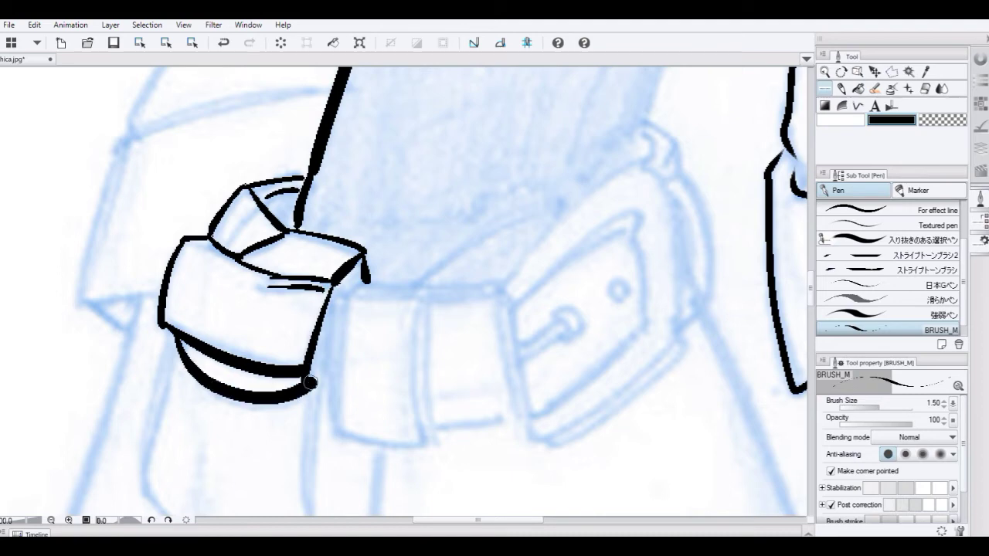
Ink the belt's two front segments beside the pouch, with their double upper edge, double dividing line, sides and curved bottoms
mouse_move(373, 298)
mouse_down()
mouse_move(312, 221)
mouse_move(360, 225)
mouse_up()
mouse_move(306, 207)
mouse_down()
mouse_move(363, 210)
mouse_move(364, 223)
mouse_move(385, 210)
mouse_move(443, 209)
mouse_up()
drag(359, 223, 446, 217)
drag(360, 229, 376, 355)
mouse_move(363, 218)
mouse_down()
mouse_move(355, 226)
mouse_move(368, 360)
mouse_up()
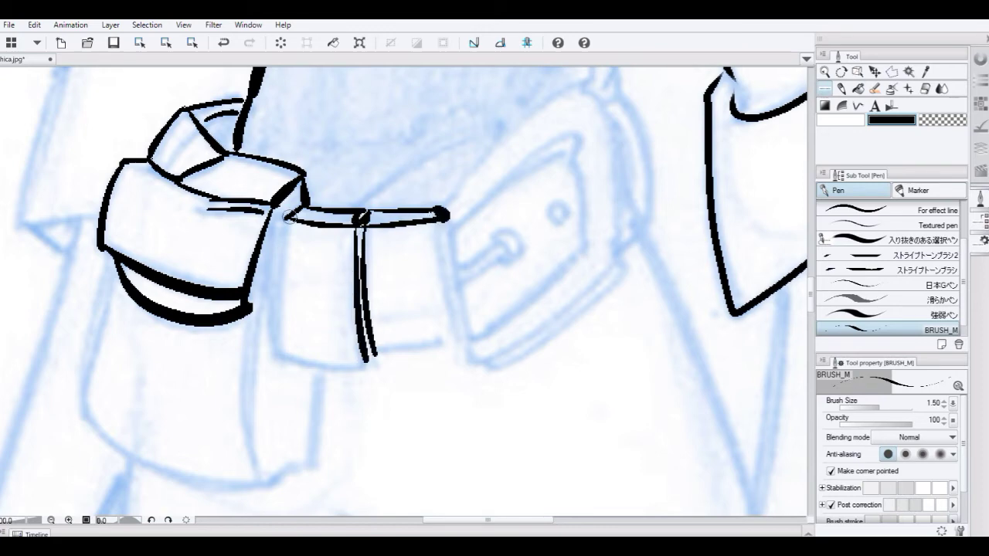
mouse_move(288, 218)
mouse_down()
mouse_move(286, 363)
mouse_move(370, 362)
mouse_move(401, 349)
mouse_move(451, 357)
mouse_up()
drag(445, 223, 446, 356)
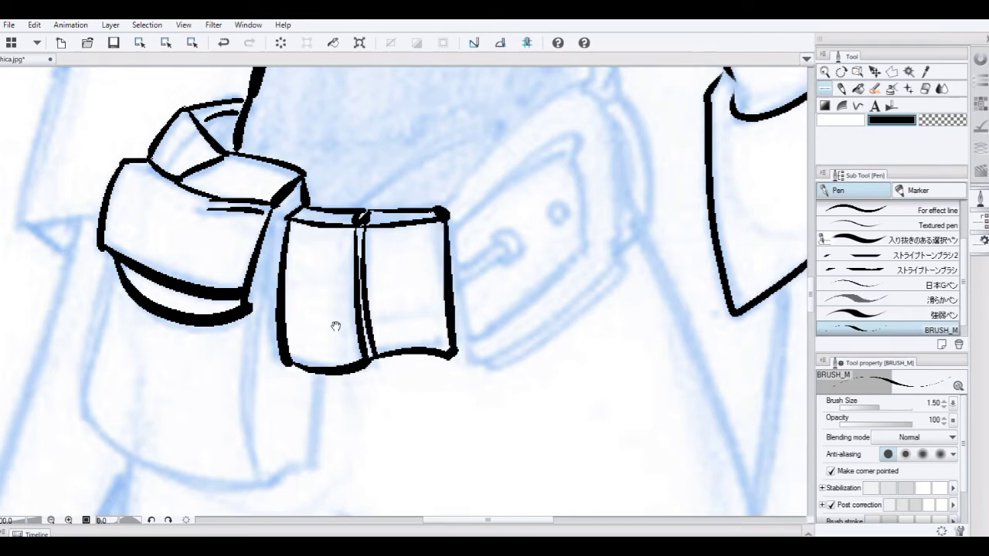
Ink the pouch body's outline below the flap and fill its narrow side face with solid black
drag(334, 326, 391, 238)
mouse_move(335, 114)
mouse_down()
mouse_move(311, 362)
mouse_move(317, 388)
mouse_up()
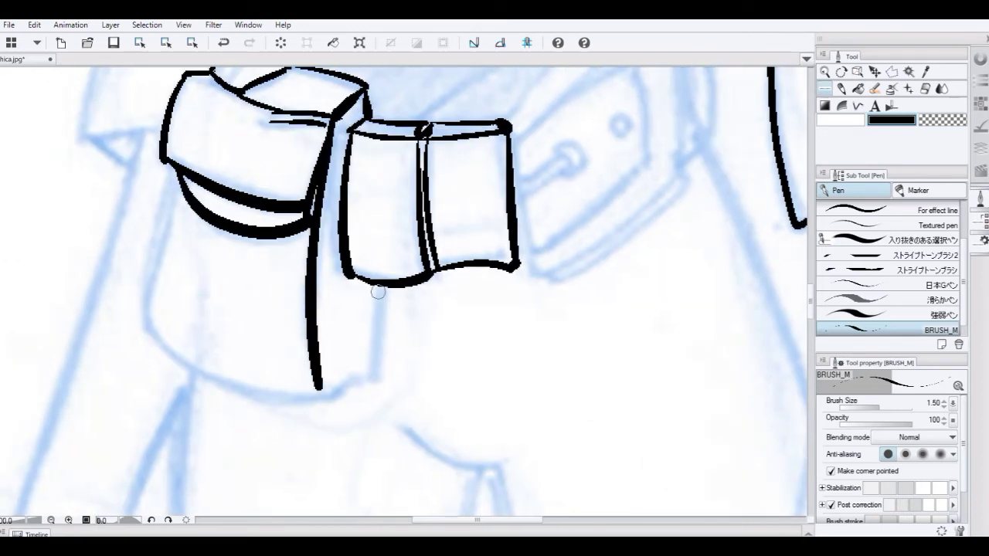
mouse_move(377, 286)
mouse_down()
mouse_move(379, 309)
mouse_move(320, 391)
mouse_up()
mouse_move(177, 171)
mouse_down()
mouse_move(160, 346)
mouse_move(309, 391)
mouse_up()
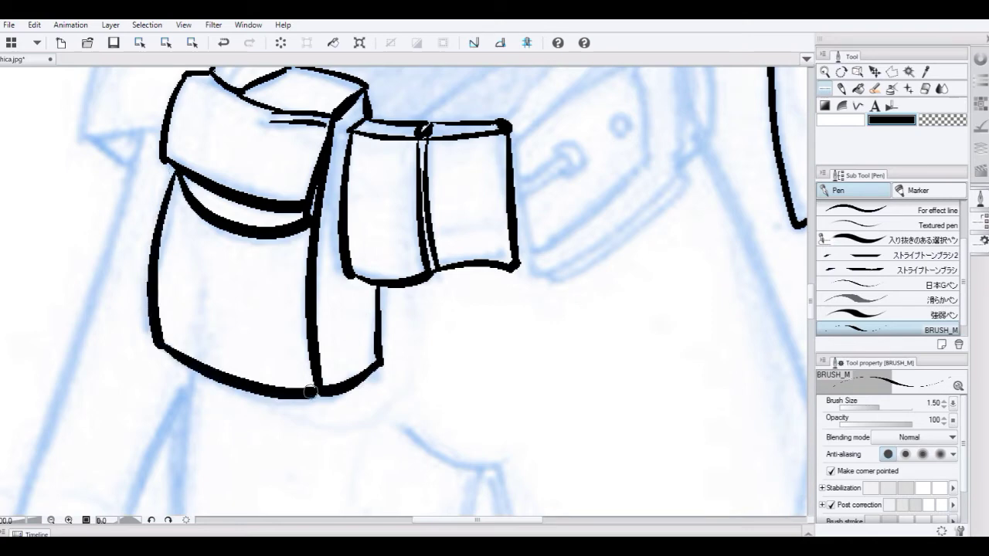
key(g)
click(341, 295)
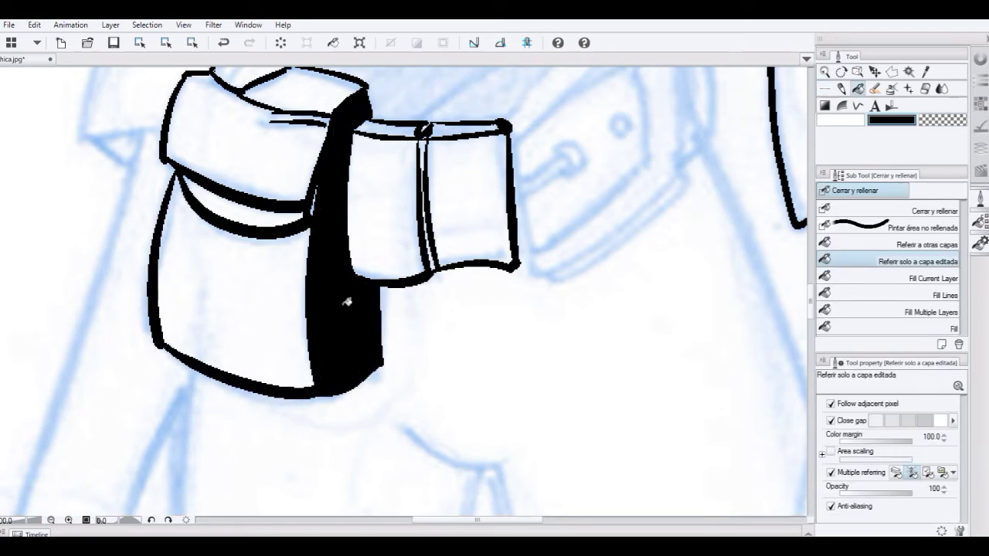
Ink the belt's inner buckle plate with the pen, including its outline, the pin with its round head and the small hole
key(p)
drag(328, 305, 215, 398)
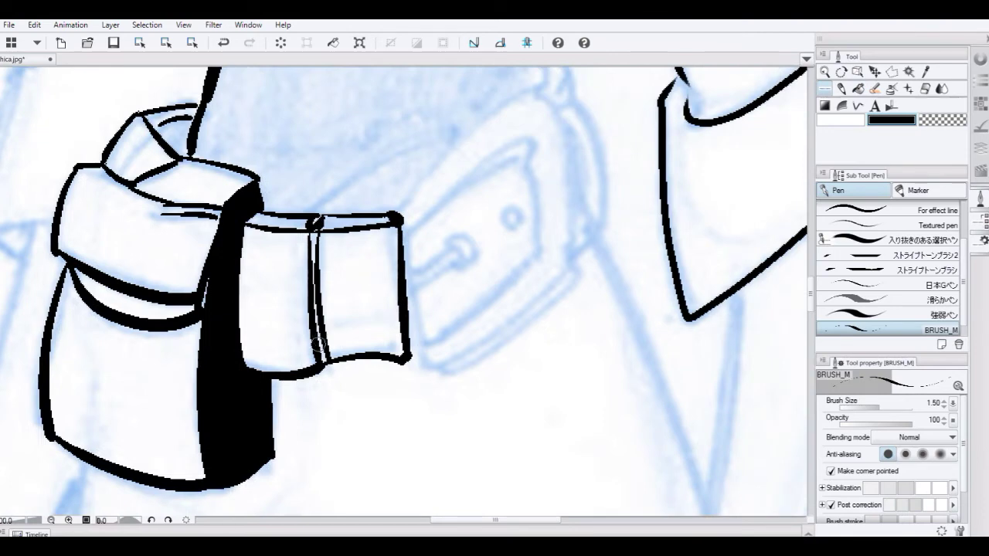
drag(383, 285, 242, 378)
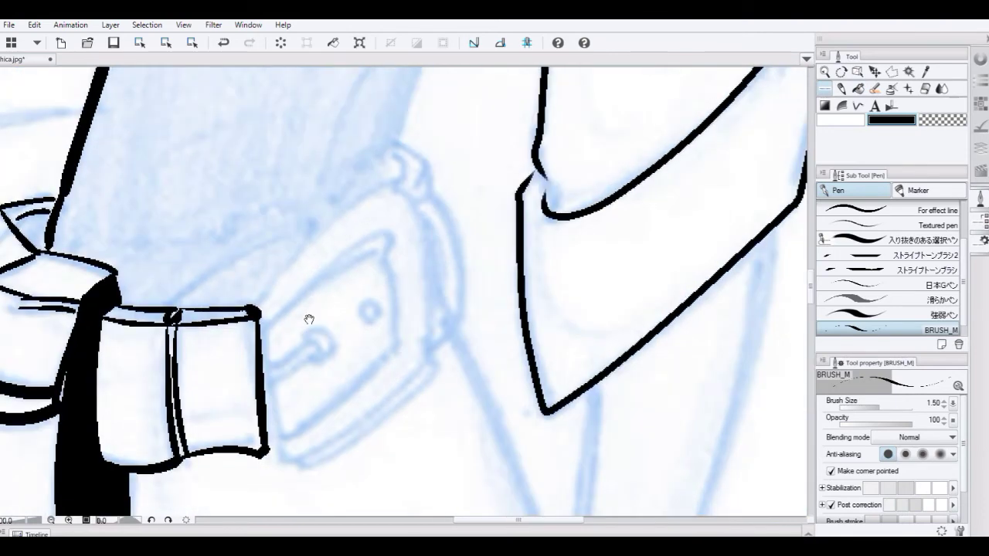
mouse_move(313, 315)
mouse_down()
mouse_move(216, 315)
mouse_move(288, 249)
mouse_move(199, 305)
mouse_up()
drag(277, 261, 201, 307)
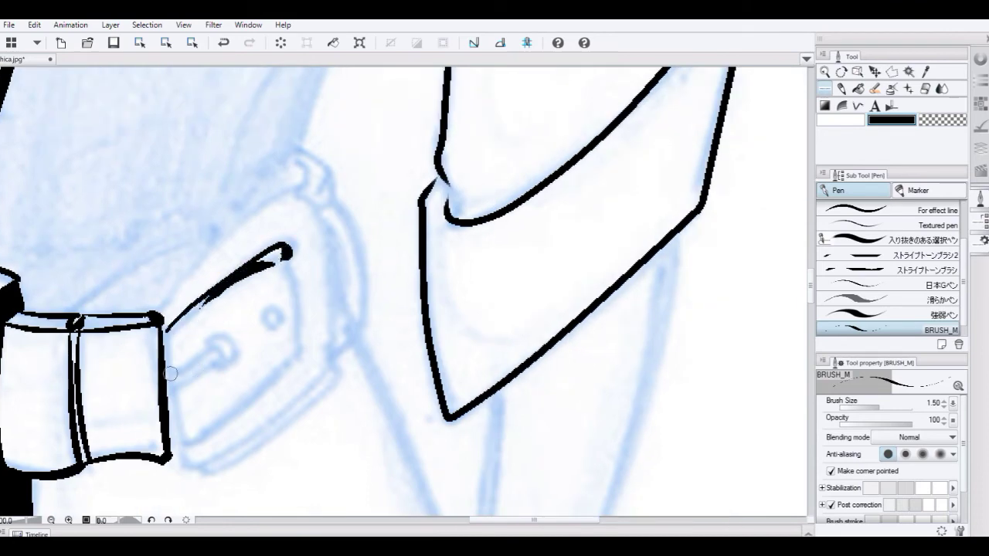
drag(171, 374, 224, 349)
mouse_move(263, 311)
mouse_down()
mouse_move(258, 323)
mouse_move(275, 312)
mouse_up()
drag(288, 255, 298, 369)
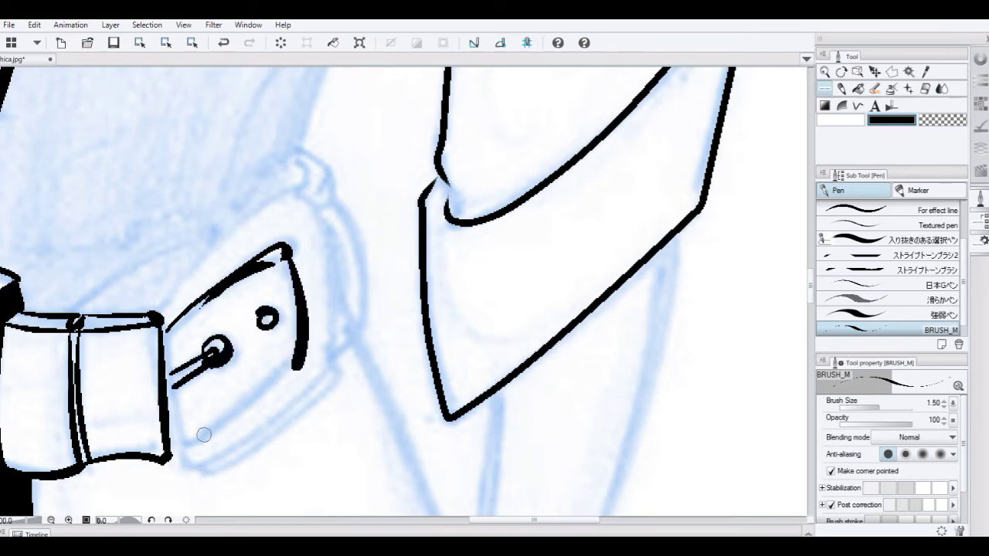
drag(175, 438, 305, 361)
Ink the belt's slanted upper edge from the front segments up toward the hip, with its small loops
drag(174, 273, 222, 317)
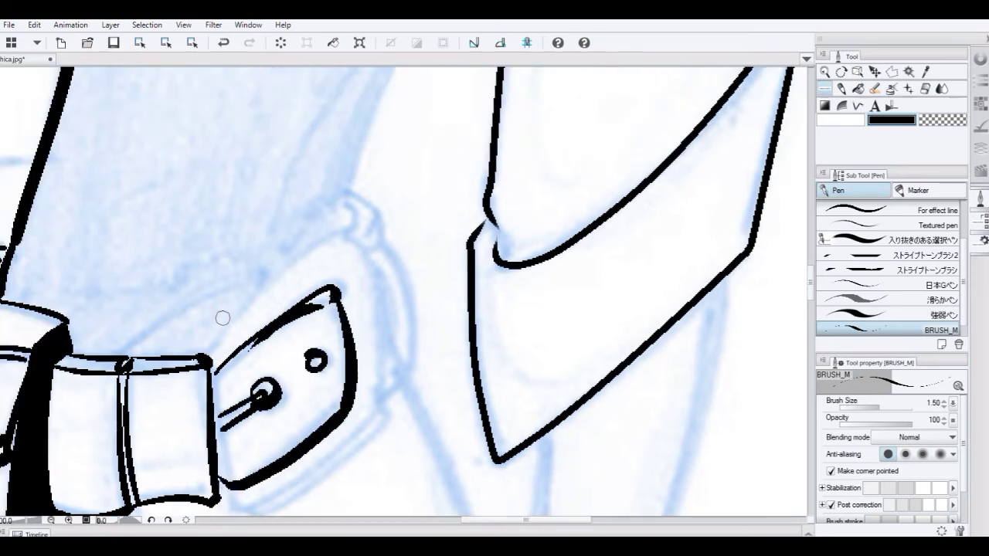
mouse_move(120, 359)
mouse_down()
mouse_move(271, 275)
mouse_move(210, 355)
mouse_up()
drag(258, 272, 337, 225)
Ink the belt's outer contour around the buckle plate and the curved rear strip at the hip
mouse_move(281, 250)
mouse_down()
mouse_move(344, 224)
mouse_move(358, 198)
mouse_move(361, 233)
mouse_move(378, 231)
mouse_move(410, 378)
mouse_up()
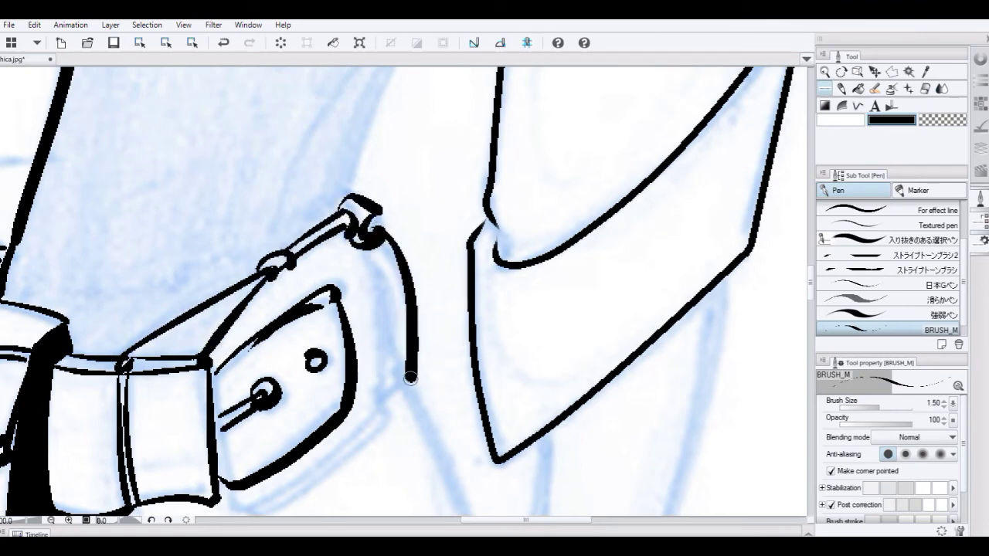
mouse_move(366, 242)
mouse_down()
mouse_move(381, 391)
mouse_move(401, 233)
mouse_move(402, 263)
mouse_move(266, 363)
mouse_move(278, 363)
mouse_up()
mouse_move(407, 252)
mouse_down()
mouse_move(400, 293)
mouse_move(331, 343)
mouse_move(428, 315)
mouse_up()
drag(355, 217, 386, 271)
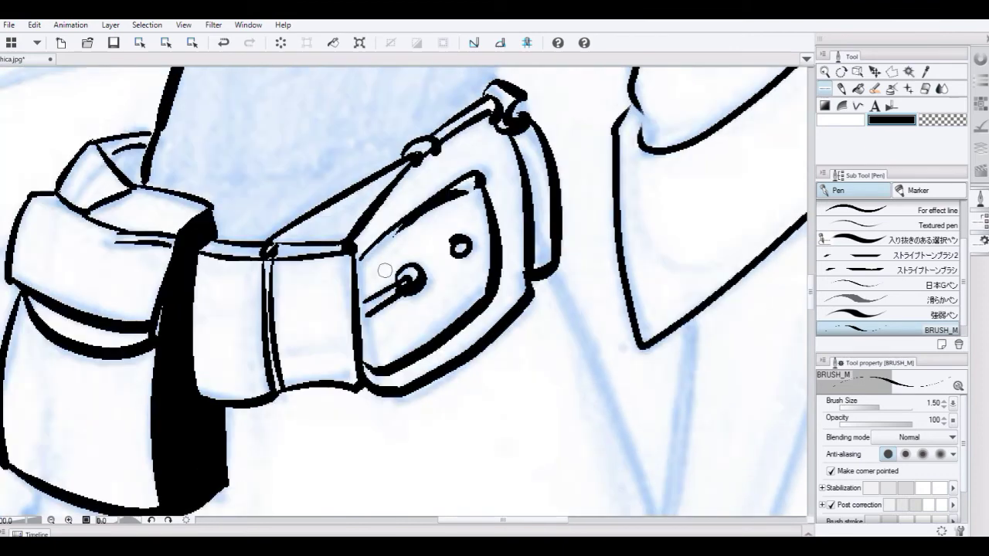
Set the brush size to 3.00 and ink the thick waist curve from the jacket's hem down to the belt's rear loop
scroll(386, 273, down, 1)
scroll(386, 274, down, 2)
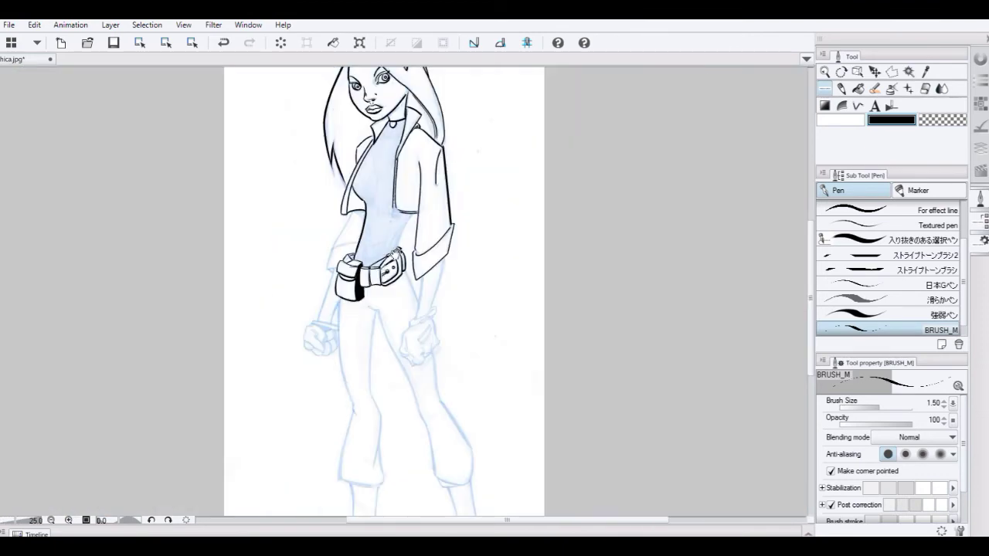
drag(395, 254, 366, 370)
scroll(367, 374, up, 4)
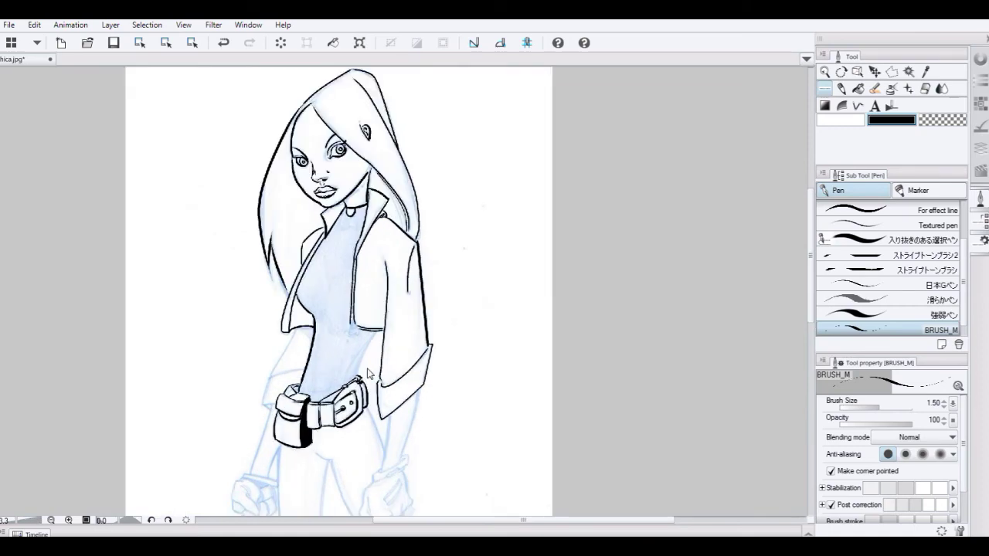
scroll(365, 219, up, 1)
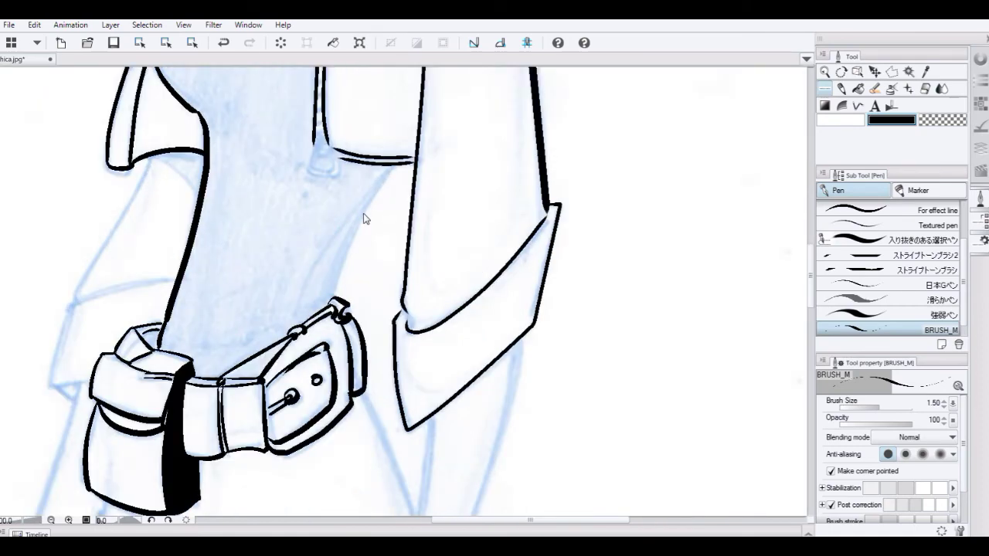
key(r)
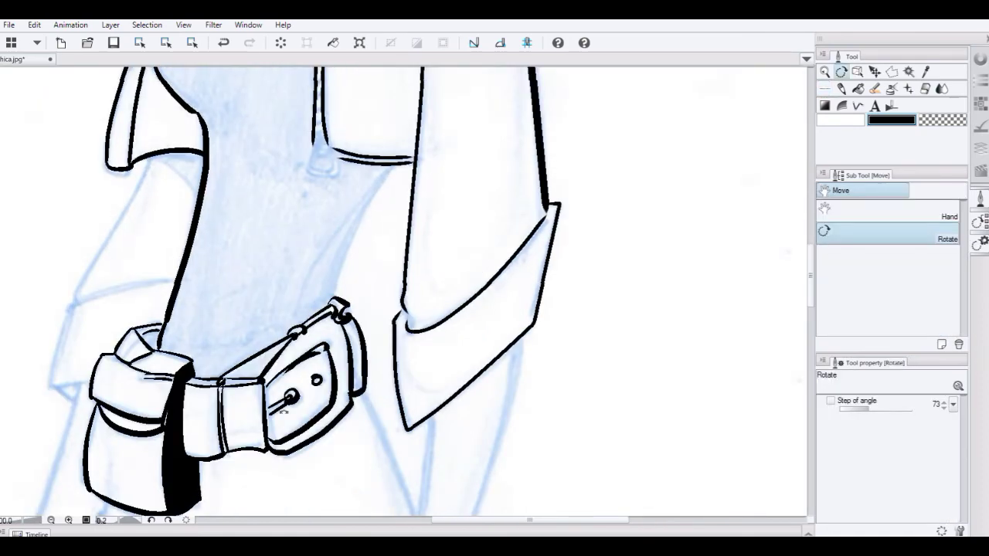
mouse_move(209, 324)
mouse_down()
mouse_move(345, 416)
mouse_move(280, 347)
mouse_up()
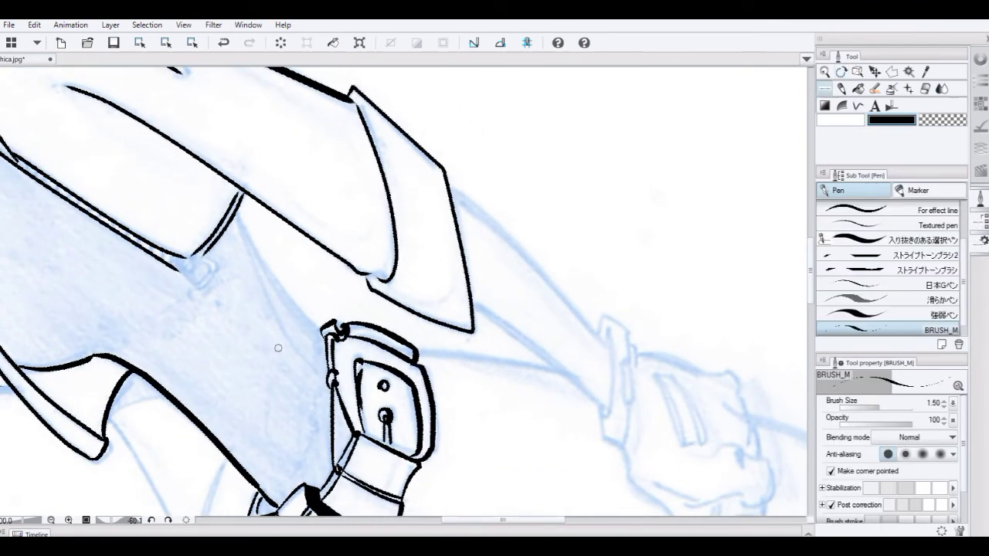
key(bracketright)
key(bracketright)
drag(241, 213, 325, 333)
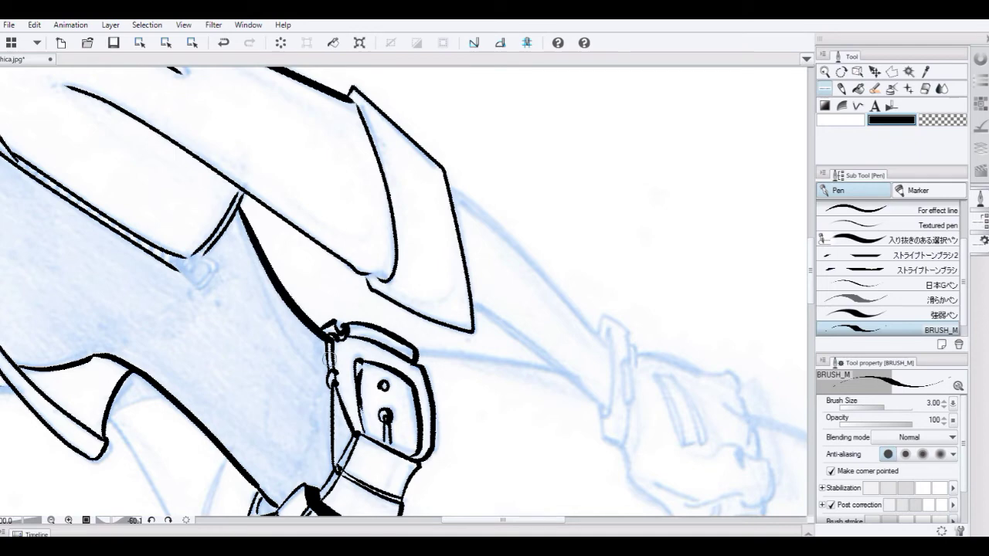
Clean up the ink where the waist curve meets the belt's rear loop with the Hard eraser
scroll(320, 309, up, 2)
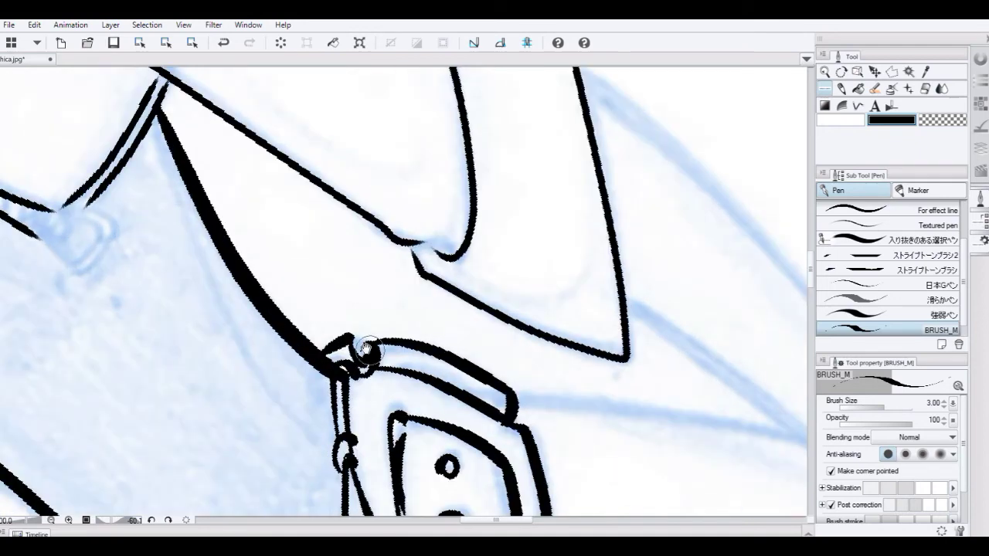
drag(369, 351, 322, 284)
key(e)
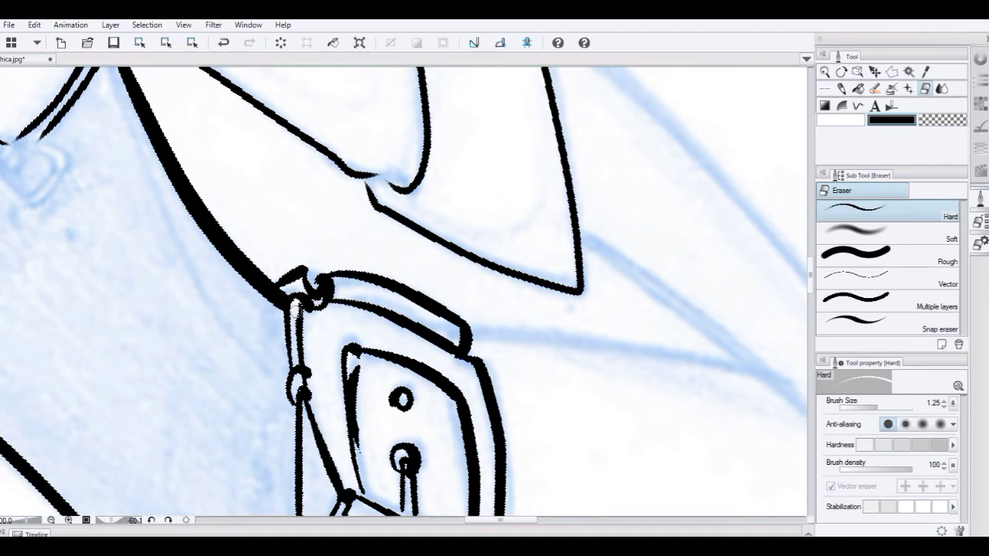
drag(185, 294, 410, 384)
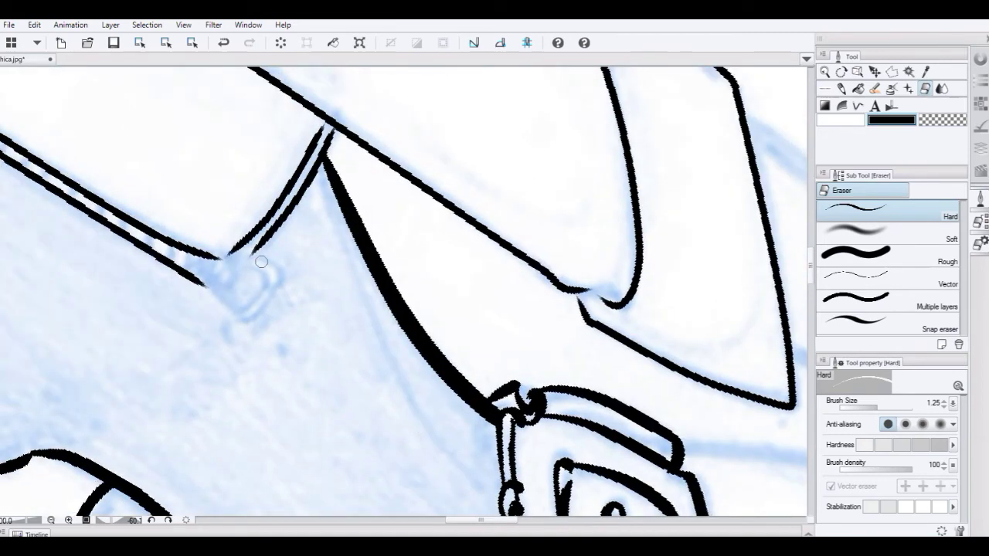
Ink the zipper pull with its small ring at the jacket's lower front corner
key(p)
mouse_move(213, 273)
mouse_down()
mouse_move(230, 264)
mouse_move(216, 271)
mouse_move(266, 272)
mouse_move(226, 296)
mouse_move(232, 305)
mouse_move(257, 281)
mouse_move(272, 297)
mouse_move(263, 278)
mouse_move(240, 326)
mouse_up()
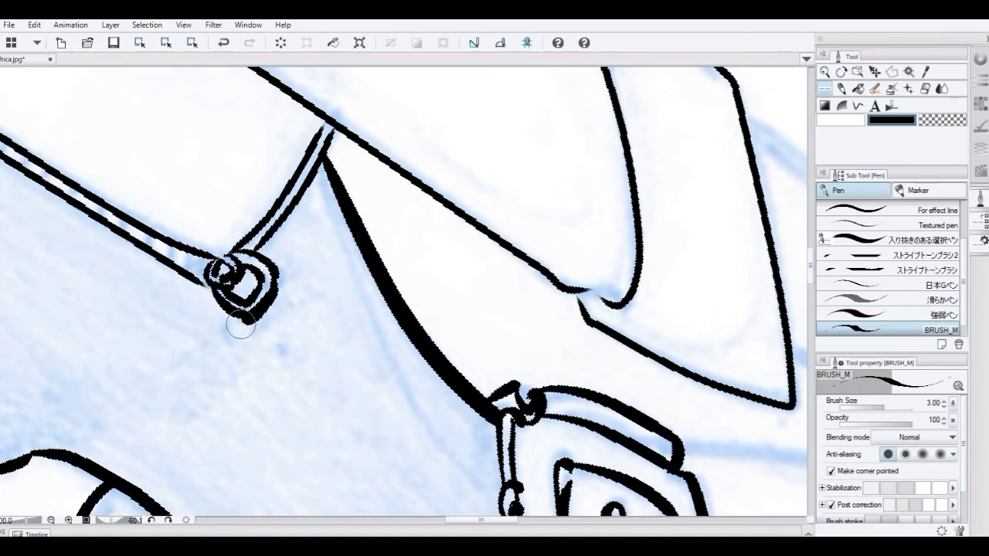
scroll(240, 328, down, 5)
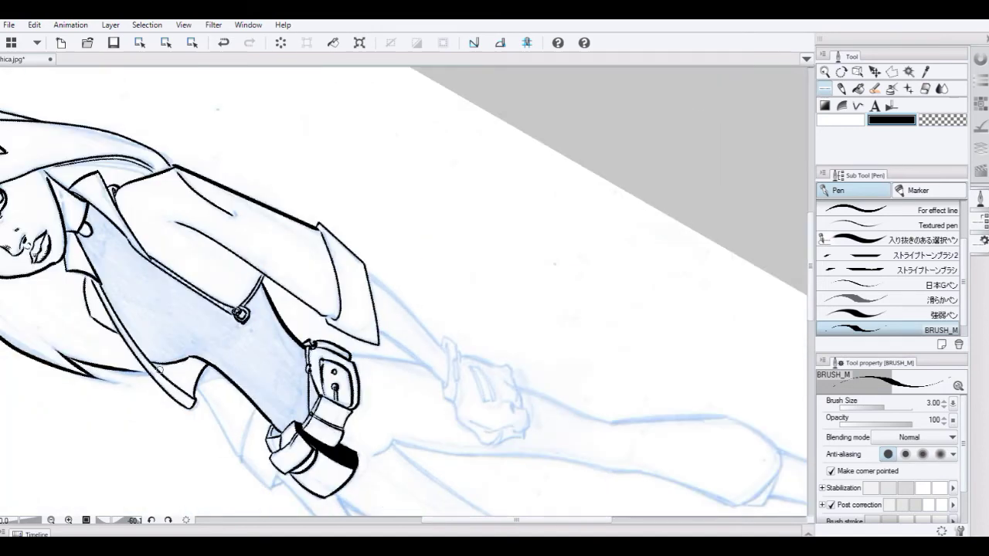
Fill the shirt area between the jacket fronts and the belt with solid black
key(r)
double_click(190, 366)
key(p)
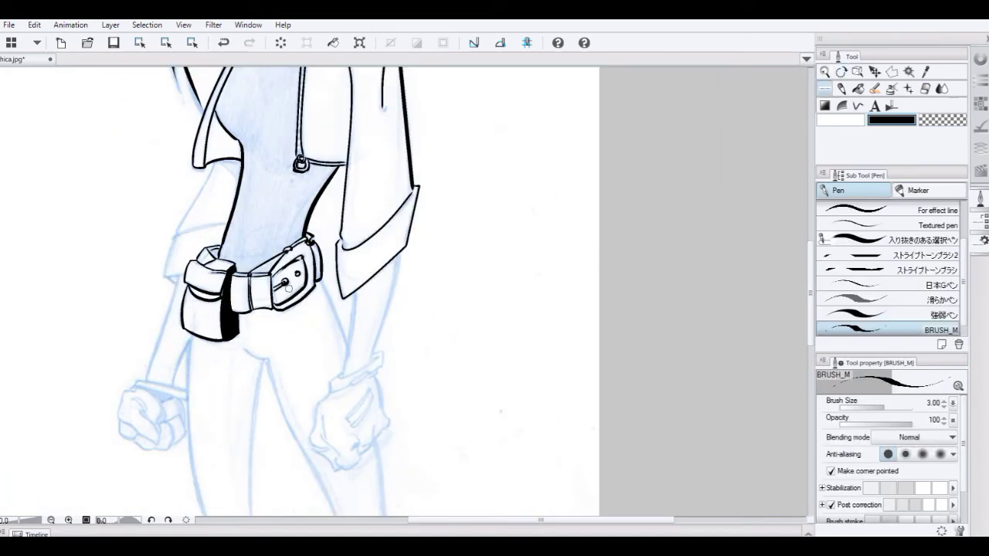
scroll(250, 320, up, 5)
key(g)
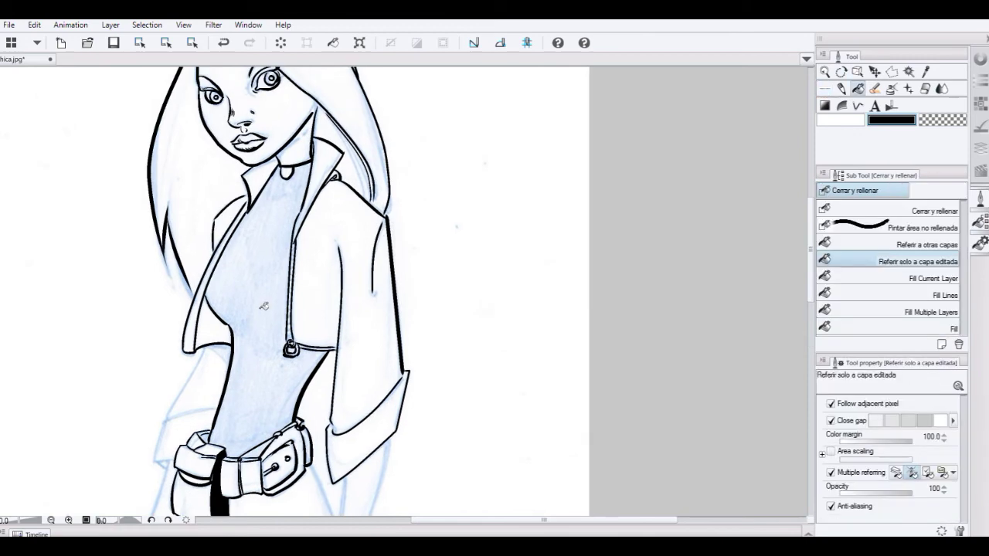
click(278, 359)
Ink curved parallel hatching lines on the jacket's inner lining, between the open front edge and the black shirt
key(p)
drag(285, 306, 326, 351)
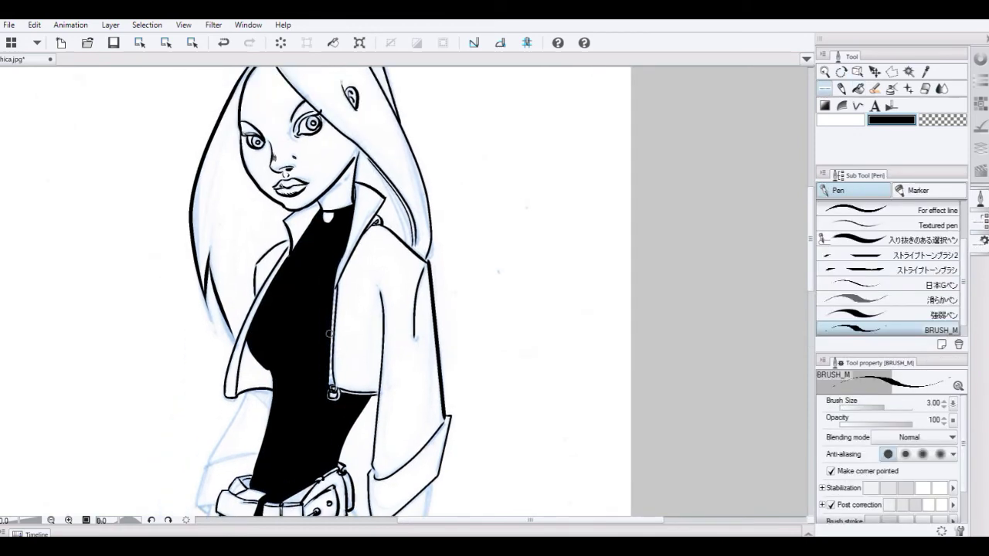
scroll(330, 334, up, 4)
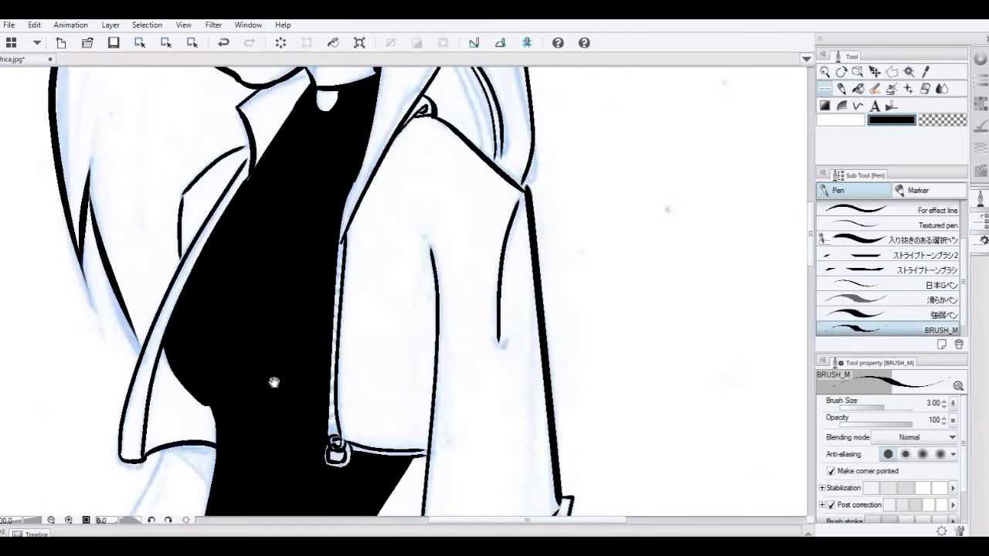
drag(271, 379, 283, 290)
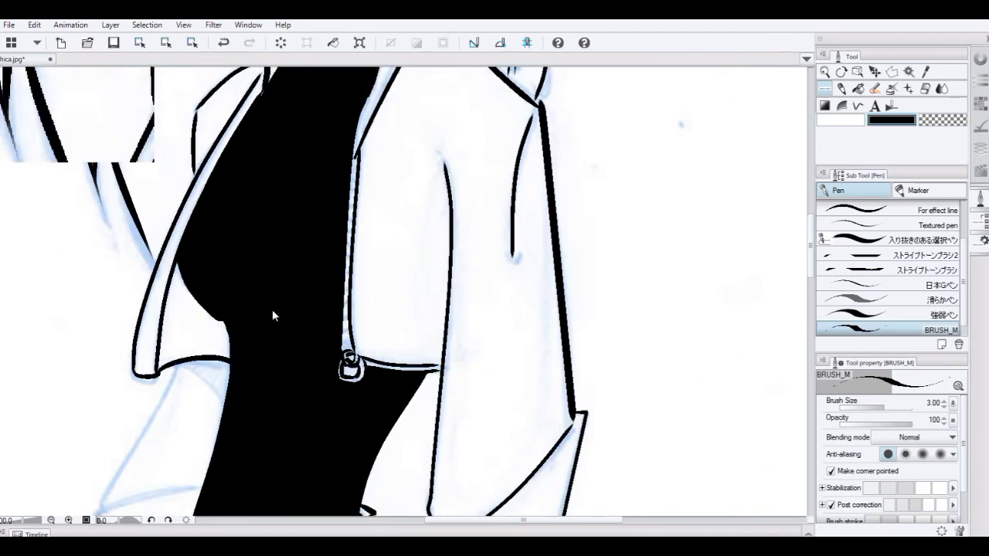
scroll(275, 315, up, 2)
key(r)
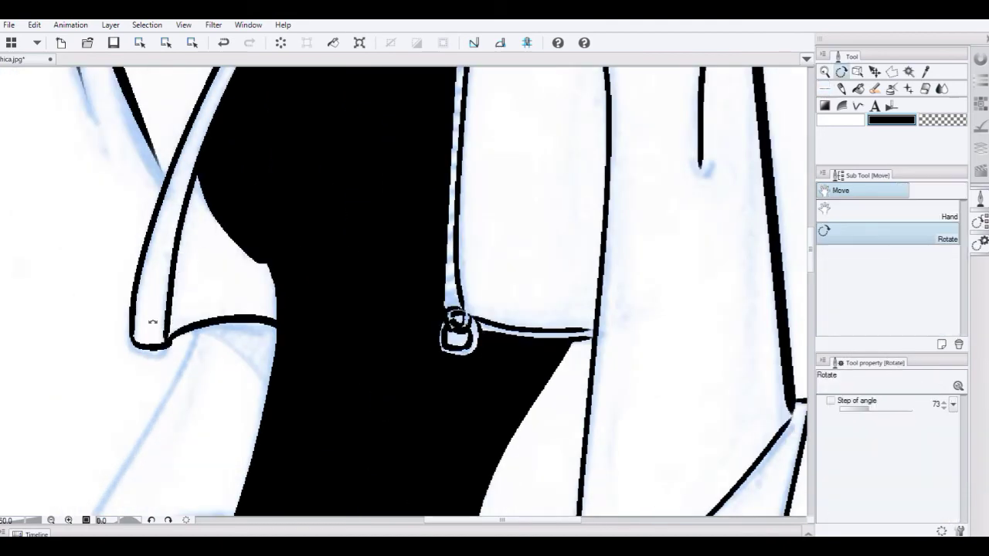
drag(150, 327, 233, 276)
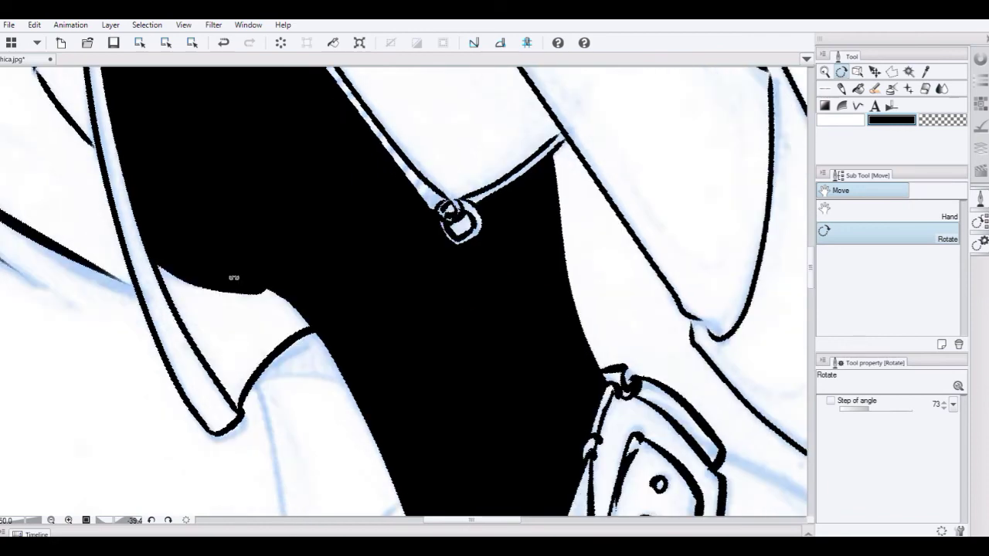
key(p)
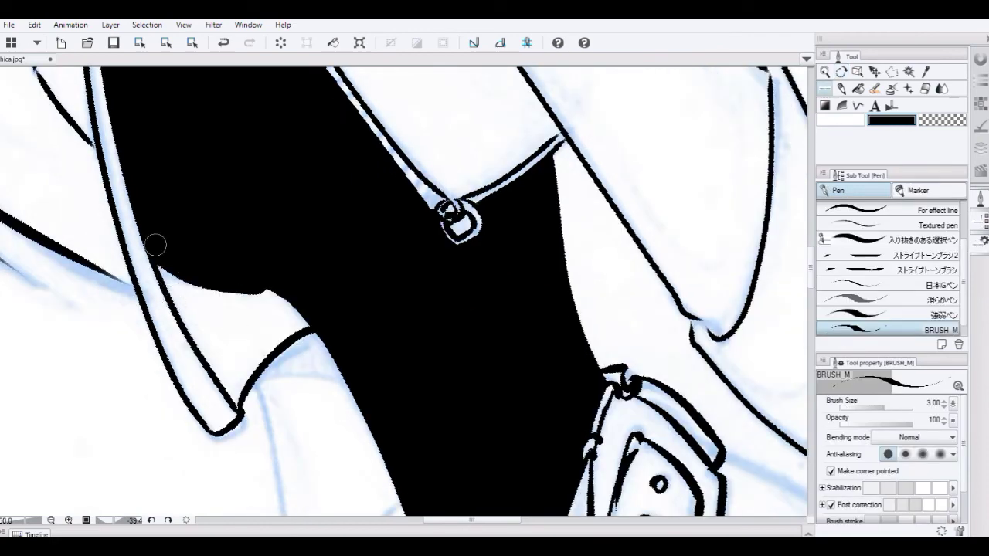
drag(154, 242, 235, 395)
mouse_move(179, 279)
mouse_down()
mouse_move(244, 385)
mouse_move(249, 378)
mouse_up()
mouse_move(220, 290)
mouse_down()
mouse_move(260, 365)
mouse_move(271, 352)
mouse_up()
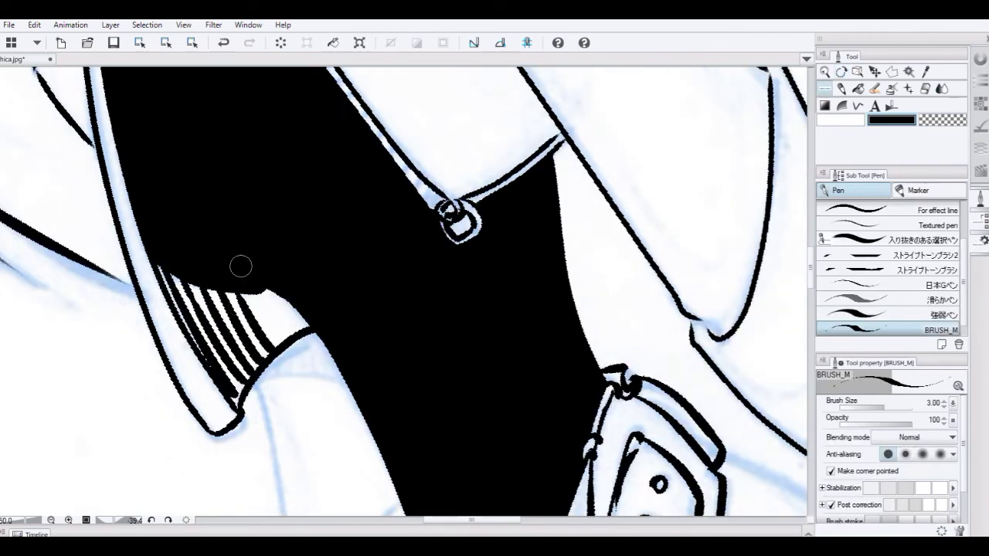
mouse_move(258, 293)
mouse_down()
mouse_move(286, 339)
mouse_move(308, 332)
mouse_up()
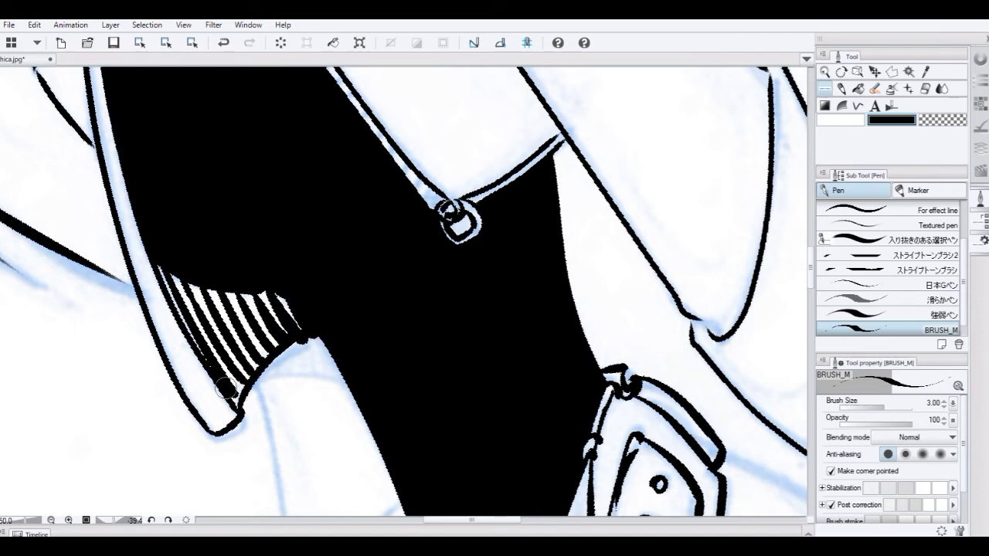
mouse_move(226, 389)
mouse_down()
mouse_move(239, 403)
mouse_move(267, 367)
mouse_move(318, 337)
mouse_move(307, 362)
mouse_up()
Fill the pupils of both eyes with solid black
scroll(302, 357, down, 6)
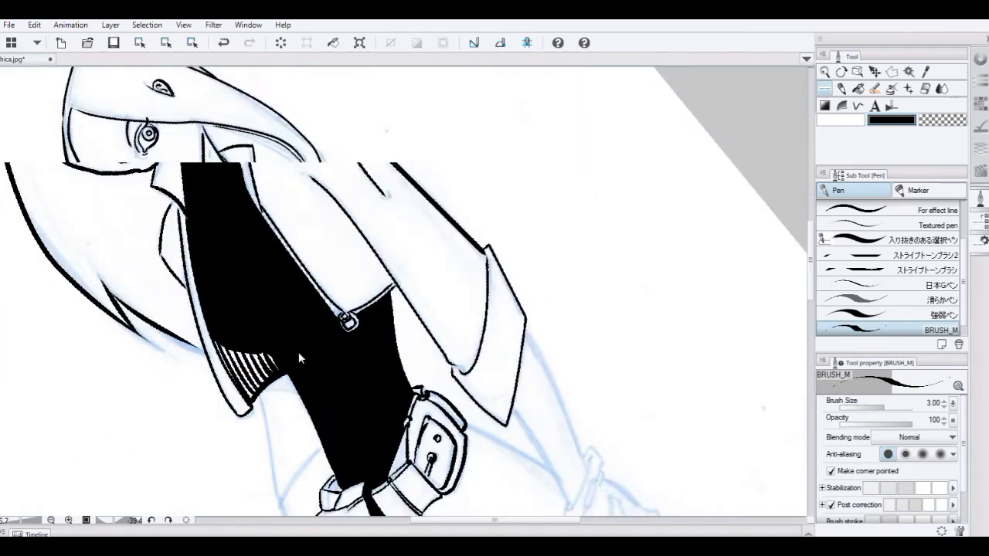
scroll(298, 352, down, 2)
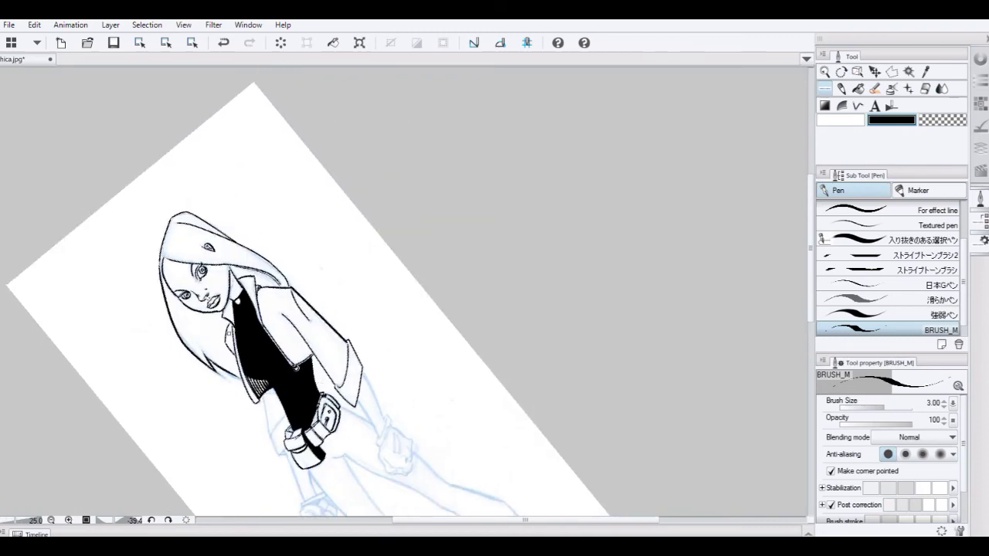
key(r)
double_click(298, 352)
drag(275, 321, 328, 364)
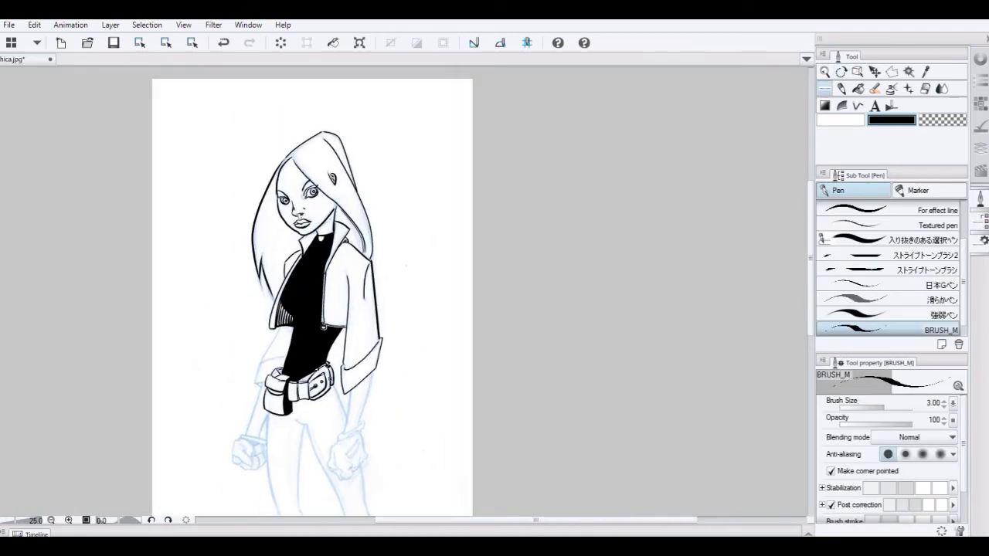
scroll(363, 401, up, 4)
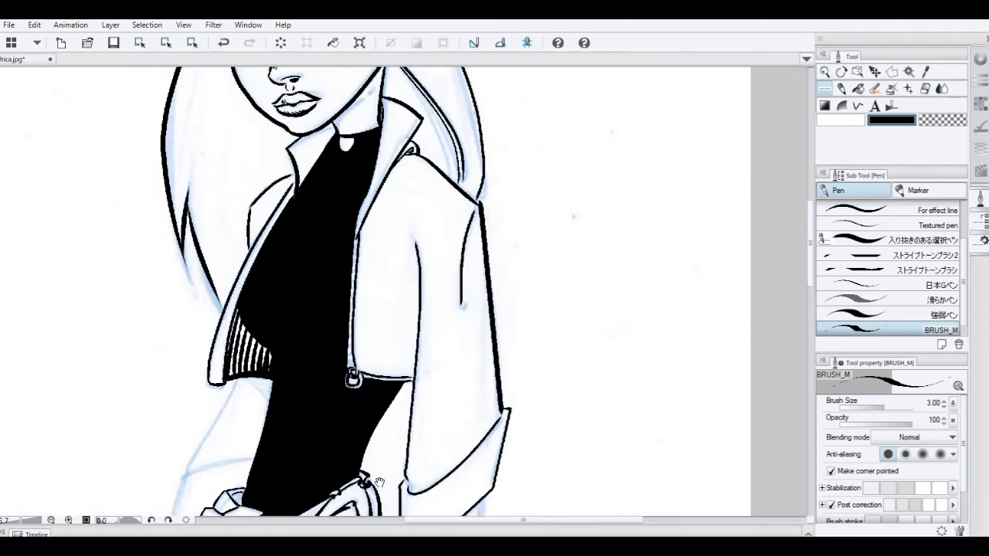
mouse_move(413, 285)
mouse_down()
mouse_move(409, 418)
mouse_move(393, 425)
mouse_move(403, 451)
mouse_up()
scroll(315, 306, up, 1)
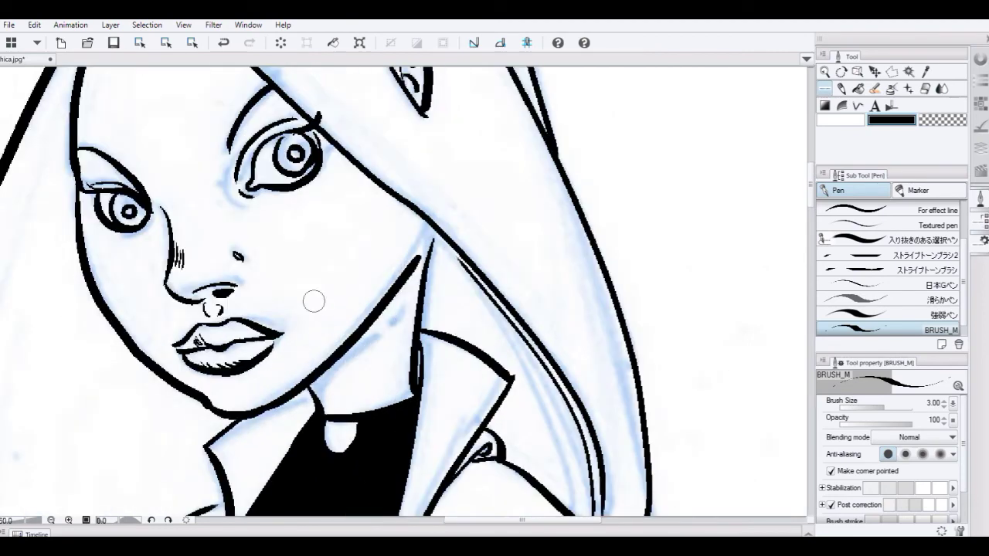
scroll(313, 301, up, 1)
key(g)
click(304, 262)
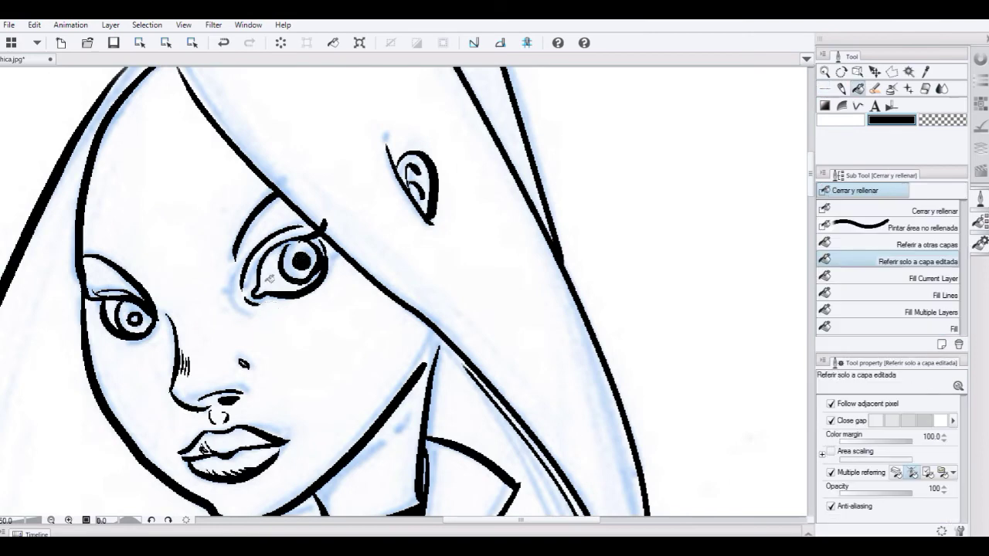
Touch up the smaller eye's pupil with the pen and thicken the upper lid line of the larger eye
key(p)
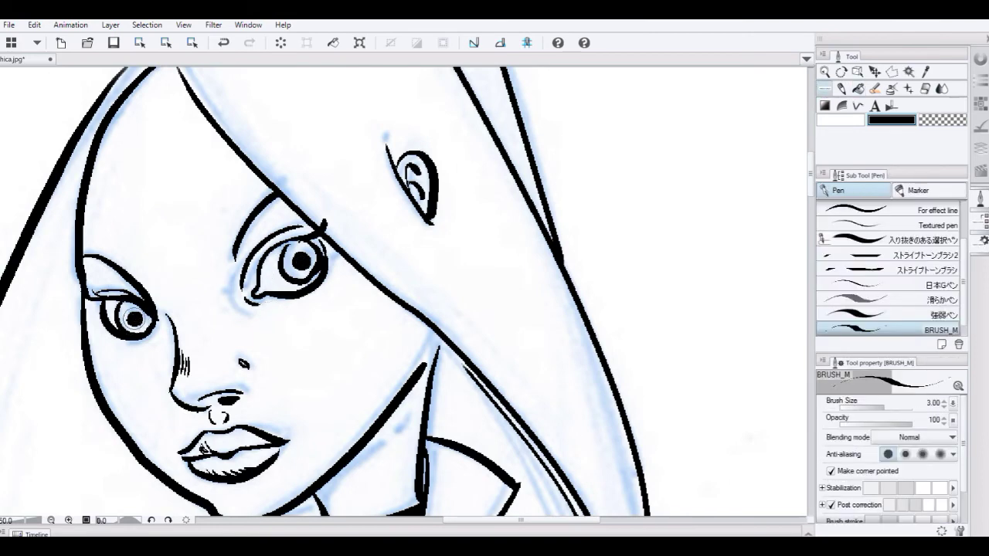
drag(132, 315, 139, 315)
drag(258, 269, 321, 225)
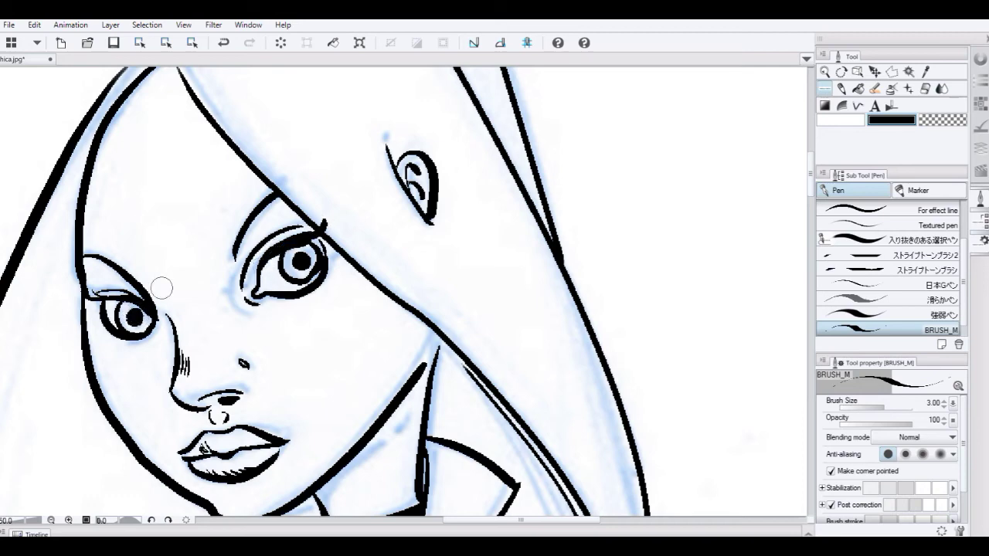
Set the brush size to 1.50 and ink fine hatching along the face contour on the cheek and jaw beside the lips
drag(313, 413, 324, 333)
ctrl+click(273, 322)
key(shift+space)
drag(199, 346, 236, 232)
drag(228, 348, 195, 407)
key(p)
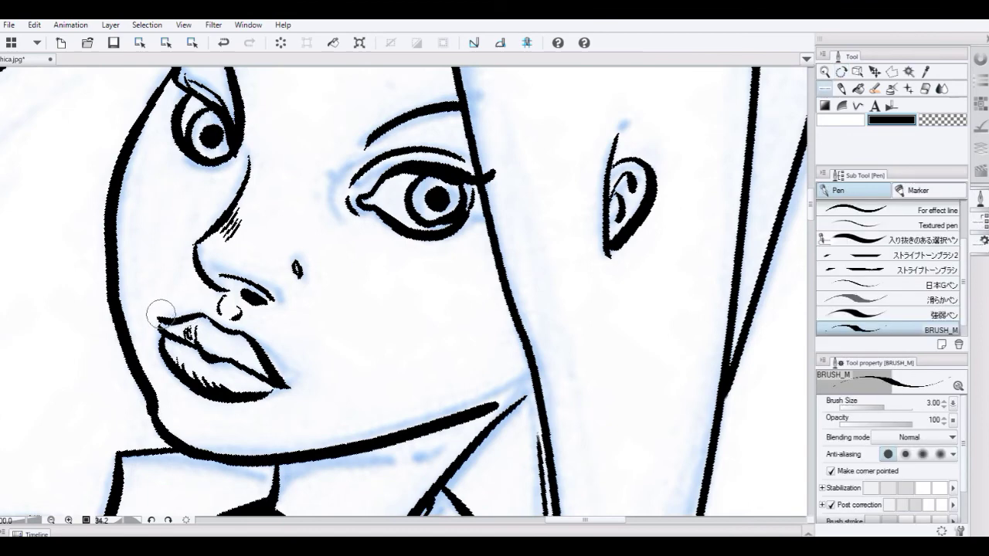
key(bracketleft)
key(bracketleft)
key(bracketleft)
key(bracketleft)
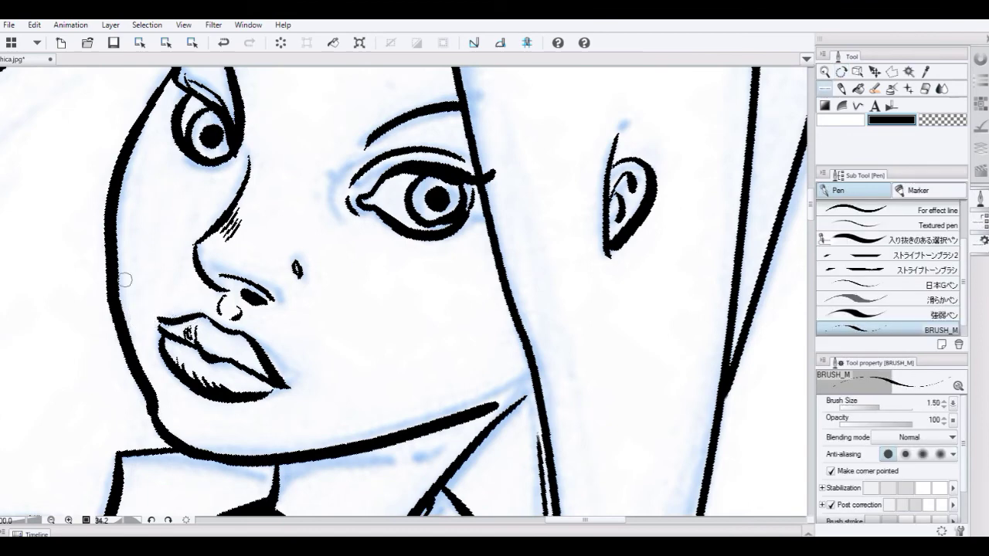
drag(115, 235, 151, 331)
drag(114, 261, 151, 344)
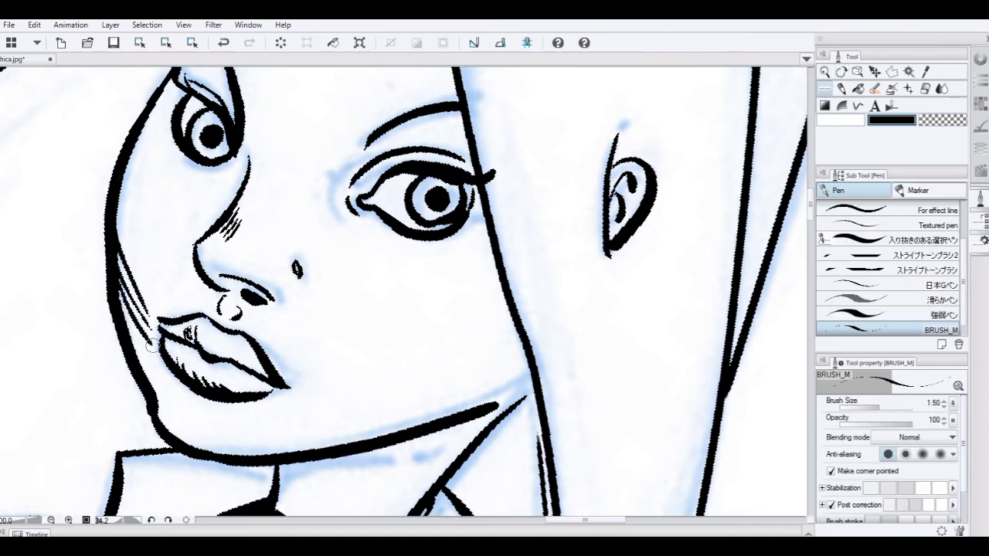
drag(114, 290, 154, 378)
drag(126, 342, 142, 356)
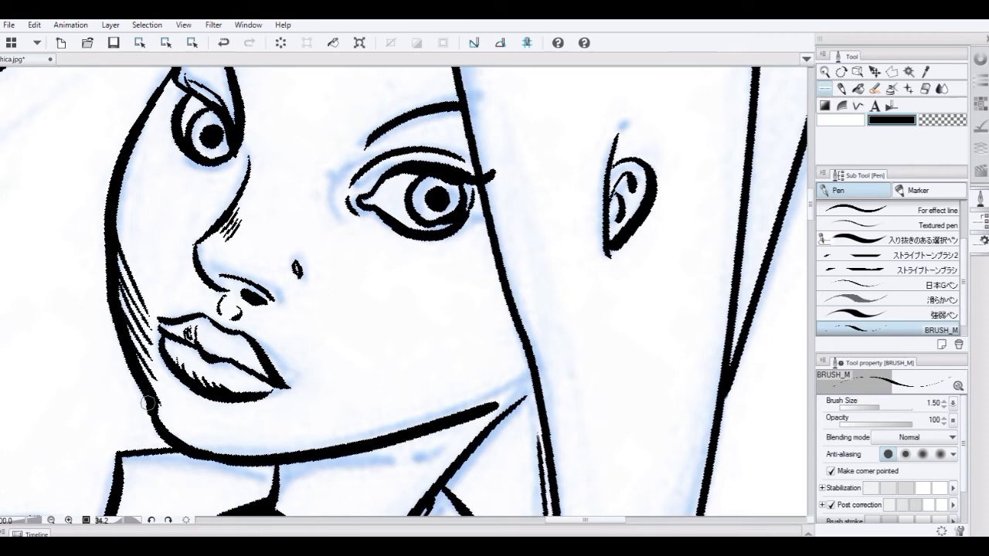
mouse_move(148, 401)
mouse_down()
mouse_move(152, 420)
mouse_move(216, 420)
mouse_up()
key(r)
scroll(216, 420, down, 5)
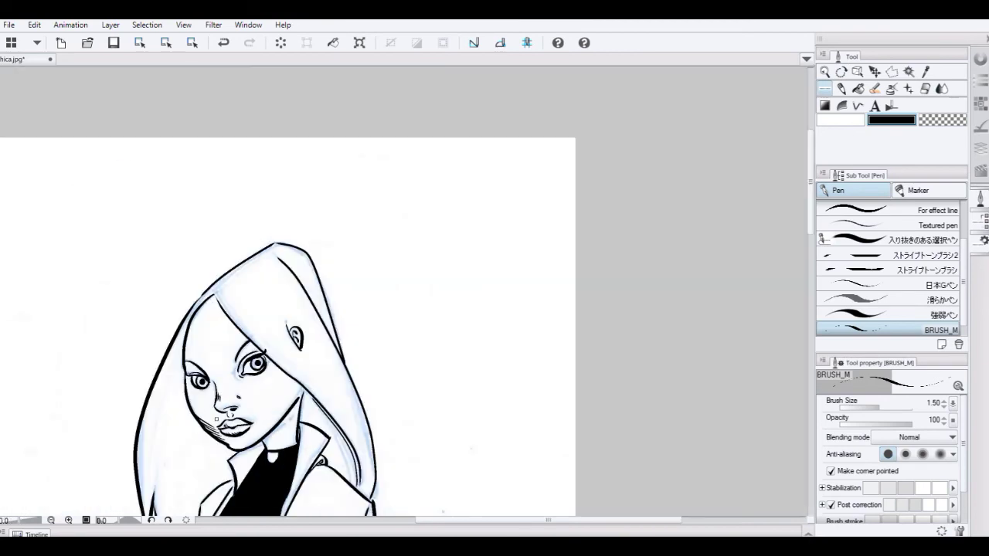
drag(379, 329, 365, 281)
scroll(367, 286, up, 3)
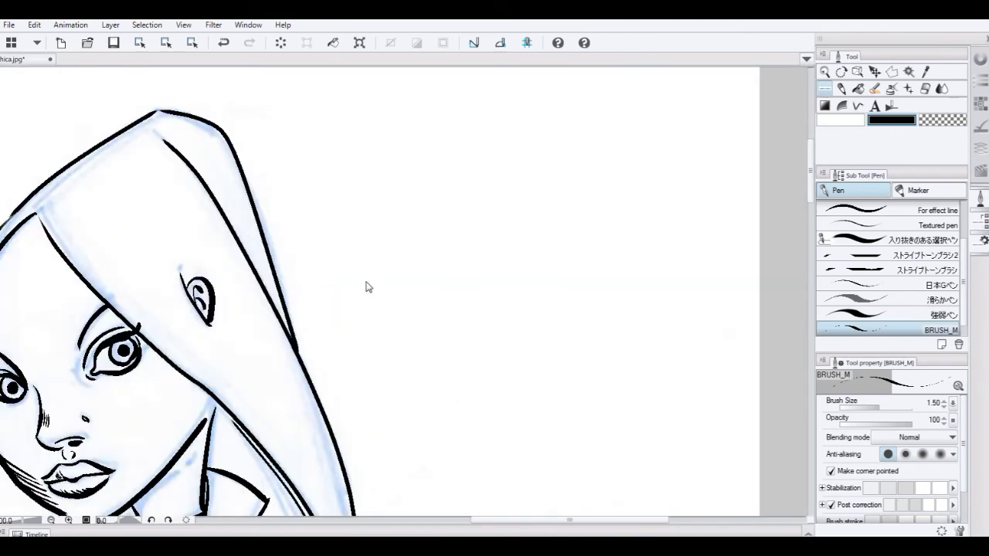
Ink a thin curved shadow line down the neck from the jawline to the black shirt's neckline
drag(329, 377, 558, 79)
drag(363, 266, 384, 247)
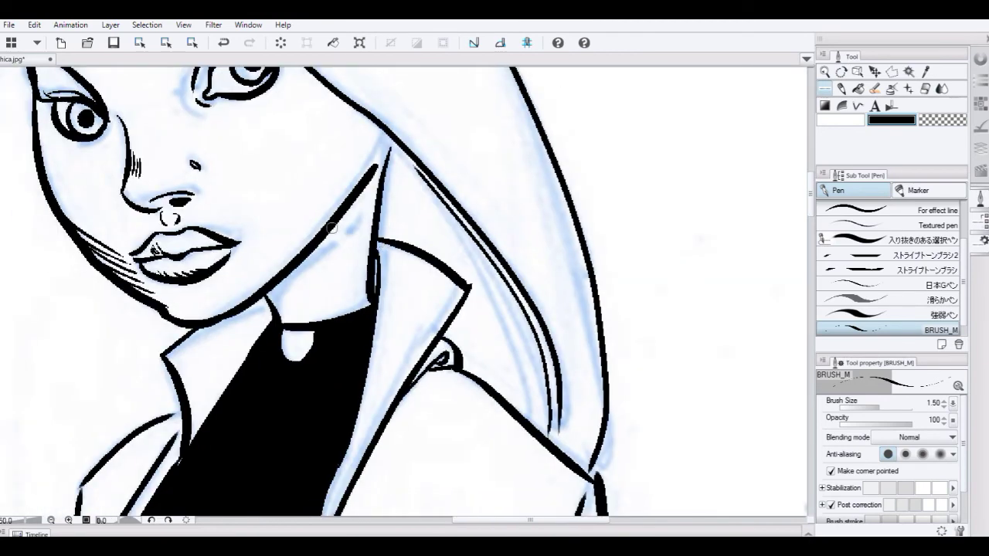
drag(332, 230, 310, 324)
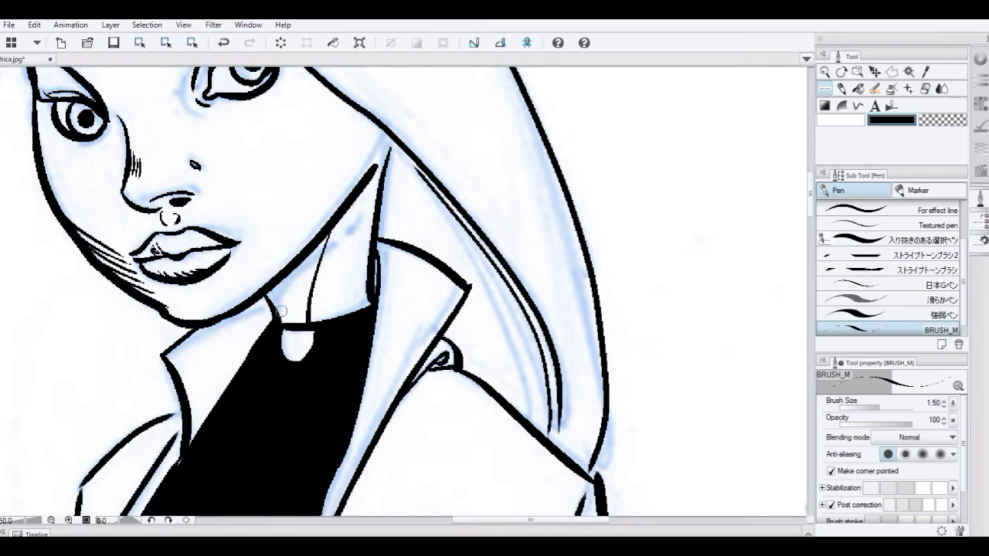
Hatch the neck shadow under the chin with slanted parallel strokes between the thin shadow line and the front of the neck
key(r)
drag(215, 363, 563, 347)
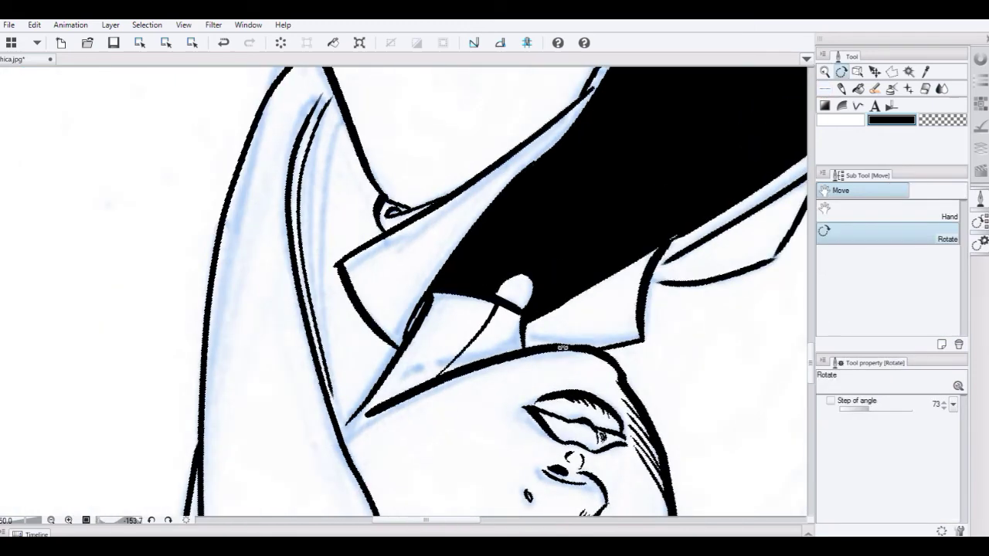
drag(564, 308, 413, 272)
scroll(219, 378, up, 4)
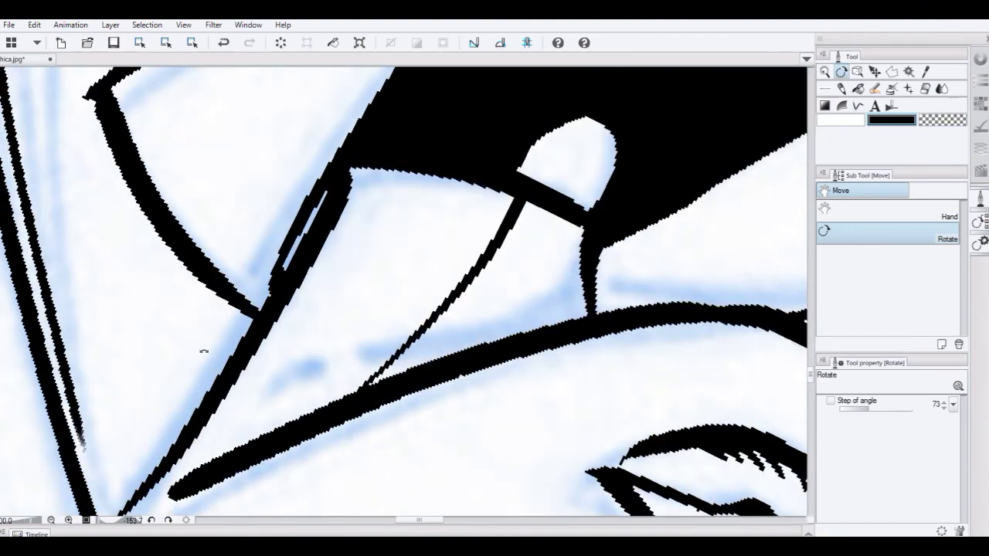
drag(203, 351, 293, 331)
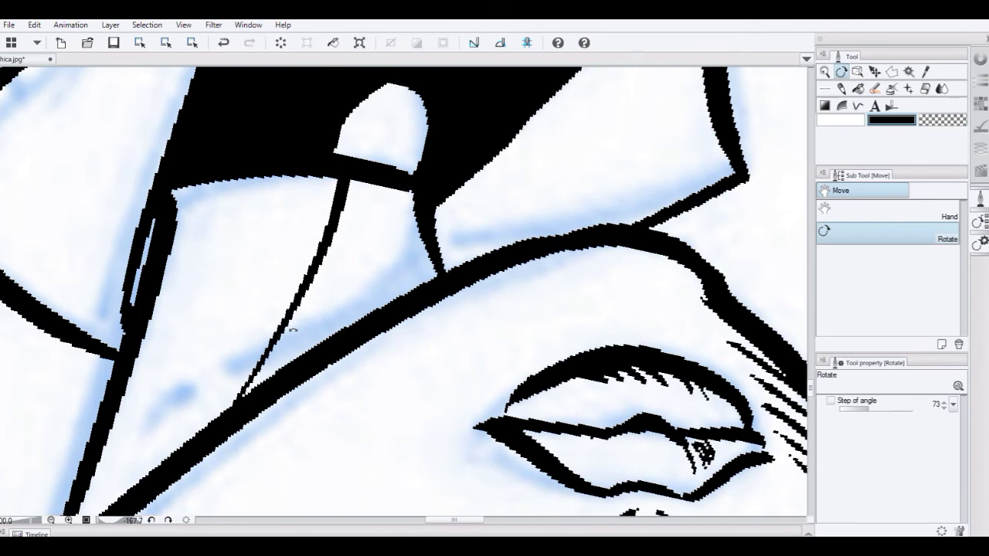
key(p)
drag(244, 389, 413, 265)
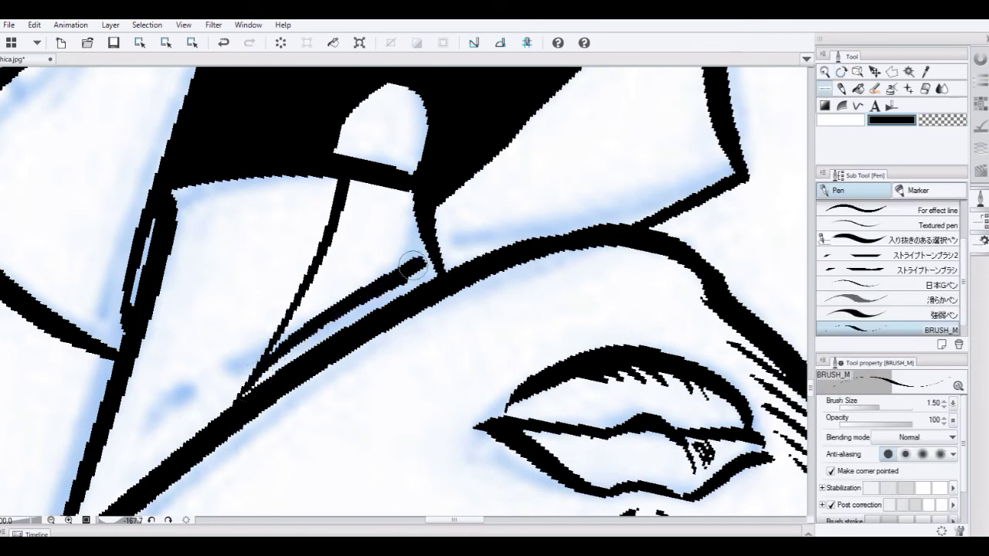
drag(274, 331, 424, 255)
drag(287, 307, 421, 236)
drag(296, 269, 417, 224)
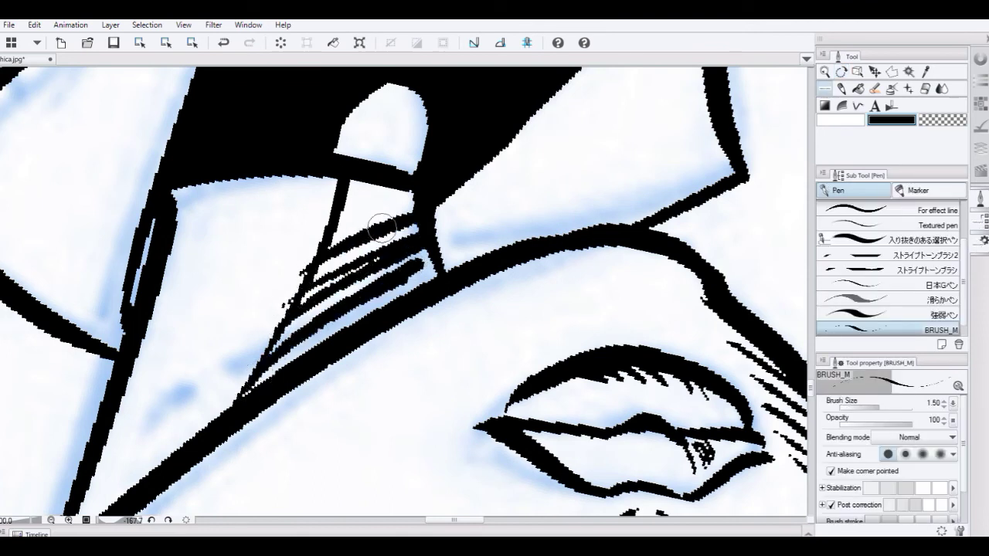
drag(332, 224, 419, 194)
mouse_move(340, 202)
mouse_down()
mouse_move(386, 190)
mouse_move(383, 183)
mouse_up()
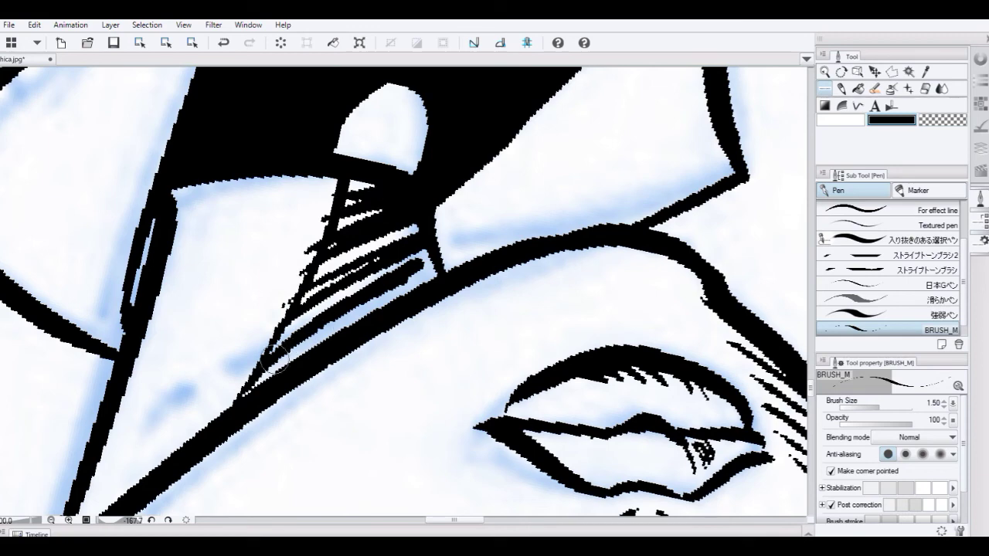
mouse_move(273, 360)
mouse_down()
mouse_move(441, 271)
mouse_move(440, 252)
mouse_up()
Fill the area between the raised jacket collar, the shoulder and the inner hair strand with solid black
key(space)
drag(297, 311, 386, 338)
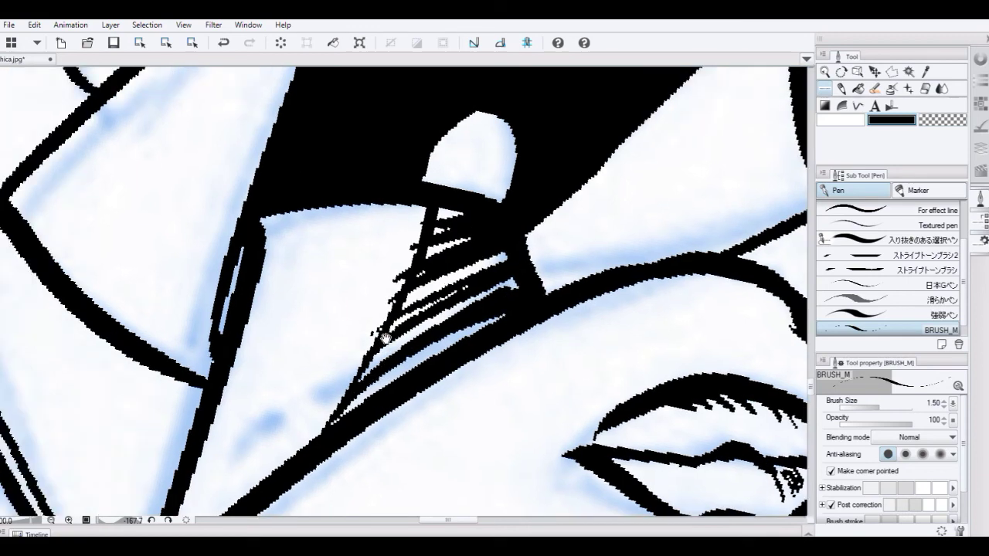
key(r)
double_click(259, 344)
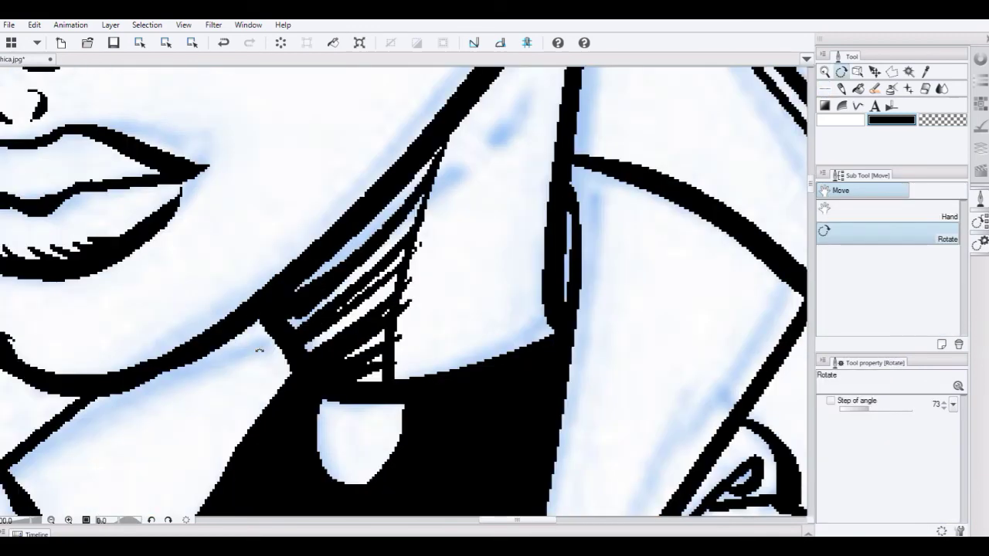
key(p)
scroll(257, 345, down, 3)
scroll(257, 345, down, 2)
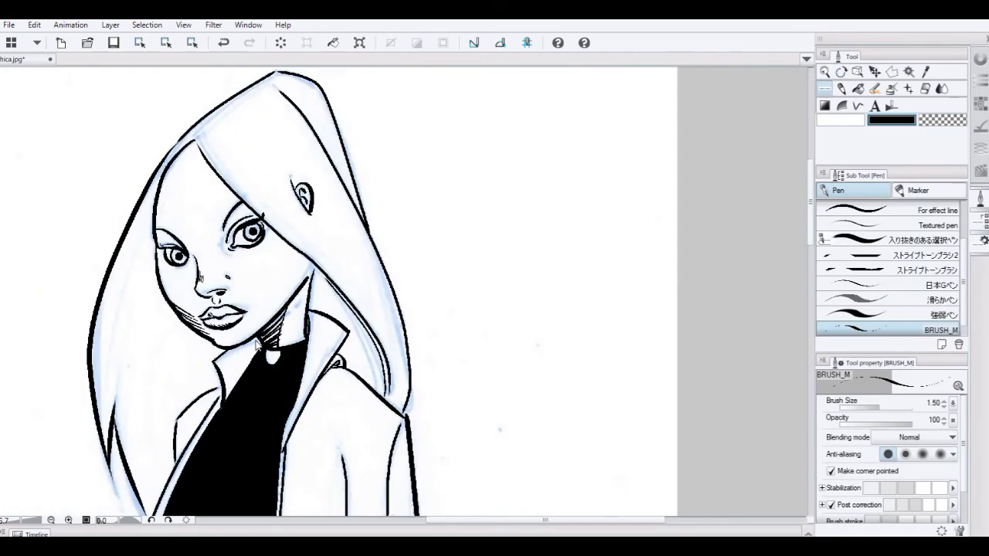
key(space)
drag(344, 355, 300, 383)
scroll(303, 371, up, 2)
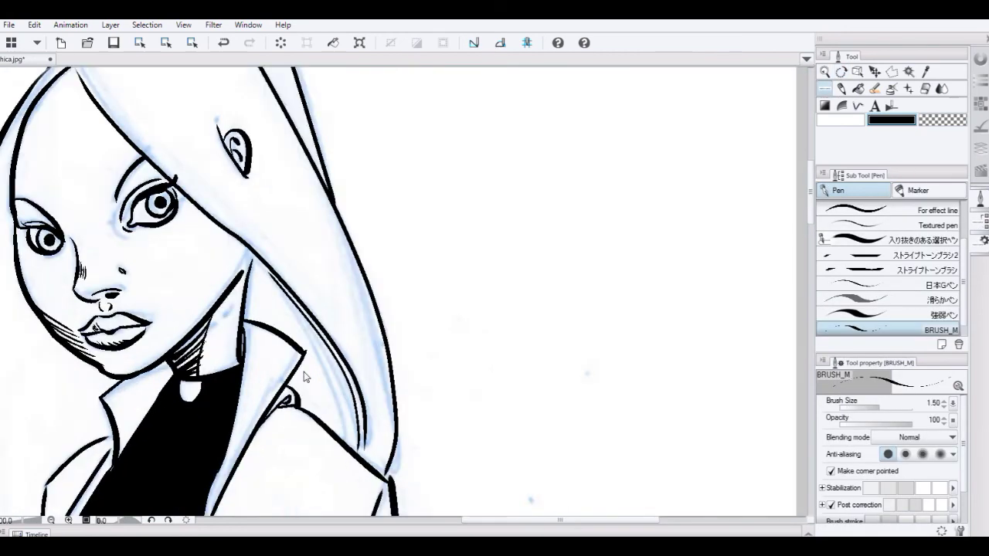
drag(379, 386, 357, 292)
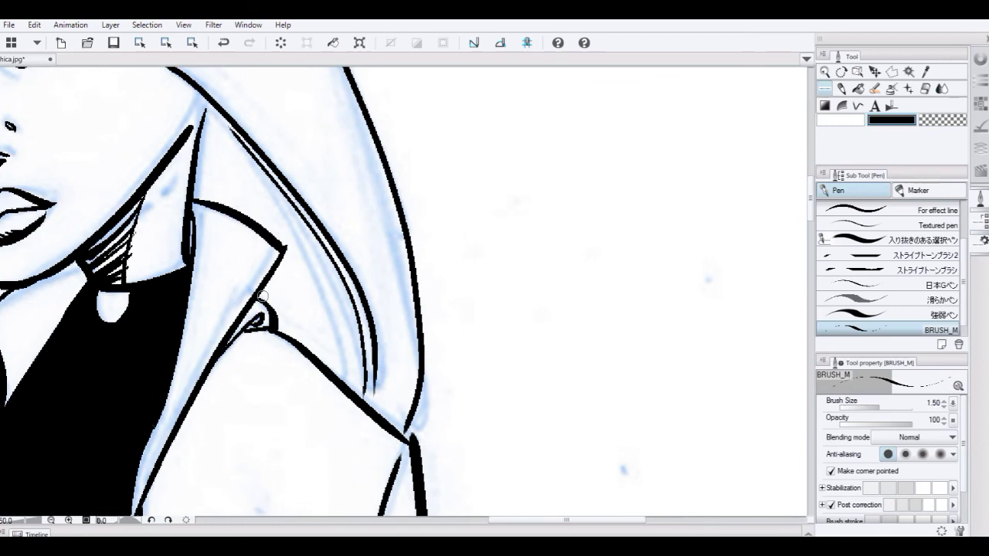
key(g)
click(305, 303)
key(p)
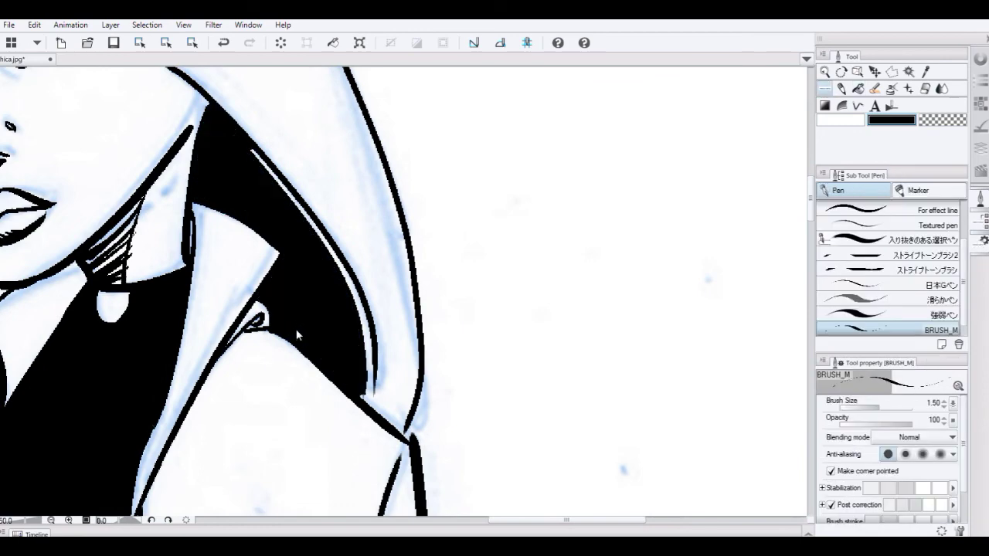
Apply the Remove dust filter to the ink layer with a dust size of 0.72 in Delete opaque point mode
scroll(297, 334, down, 4)
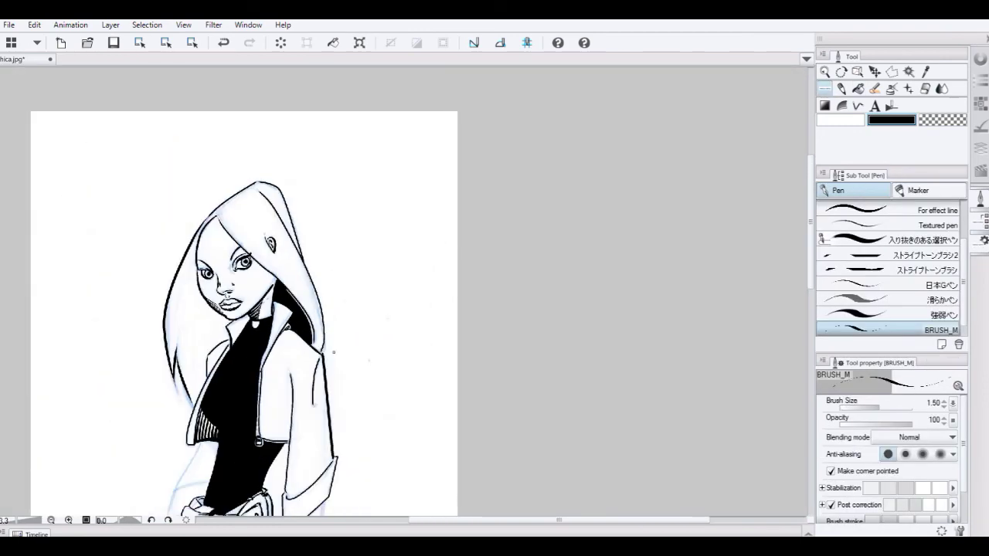
drag(364, 398, 388, 313)
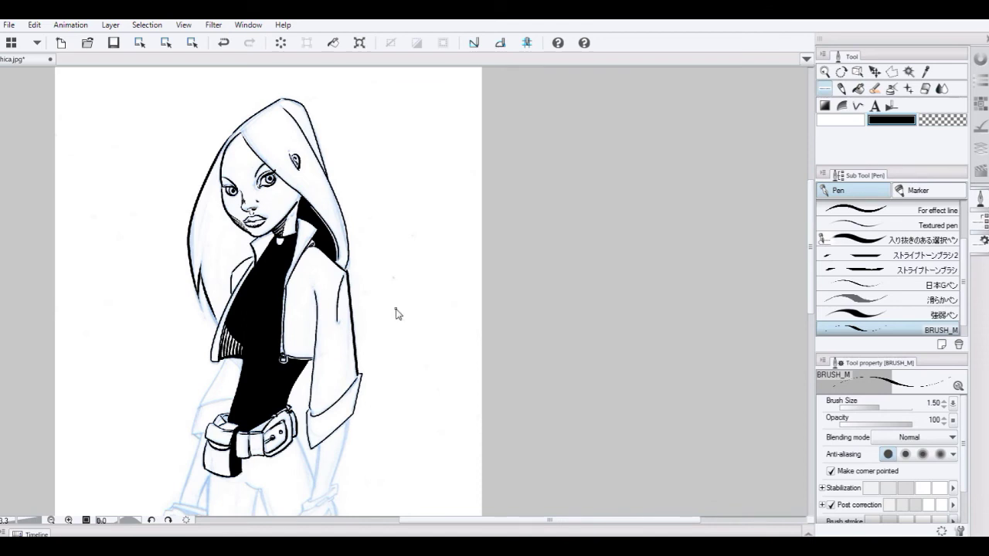
scroll(396, 314, up, 1)
drag(304, 284, 408, 333)
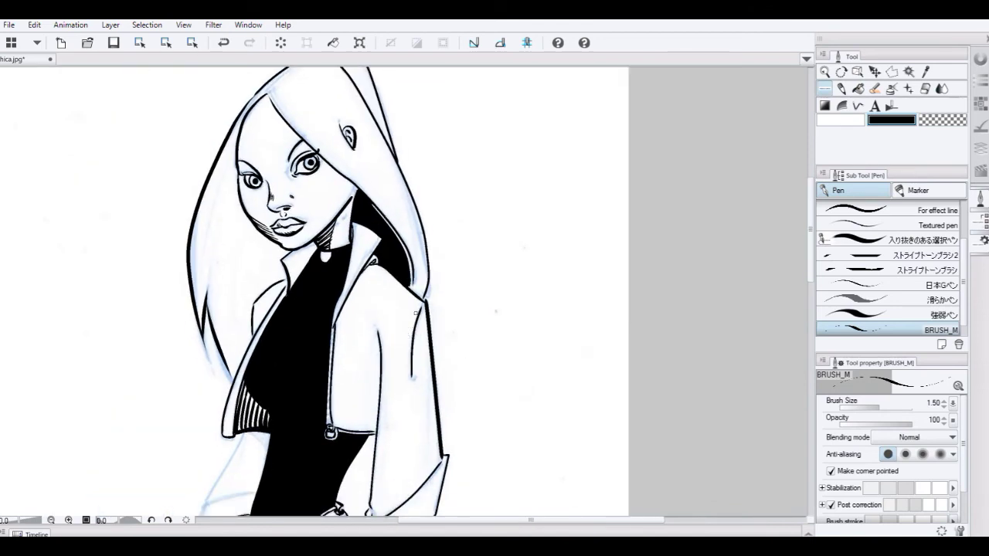
click(213, 26)
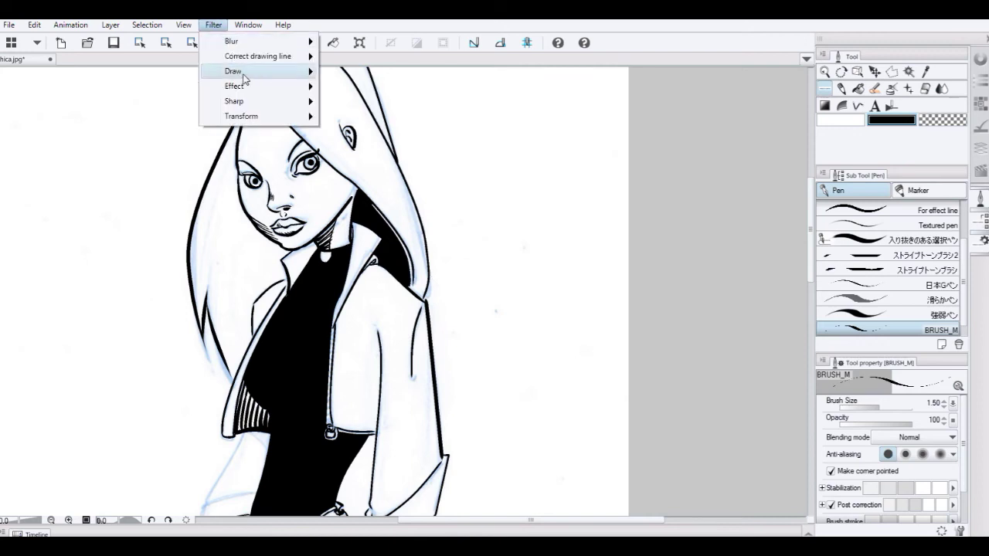
mouse_move(249, 61)
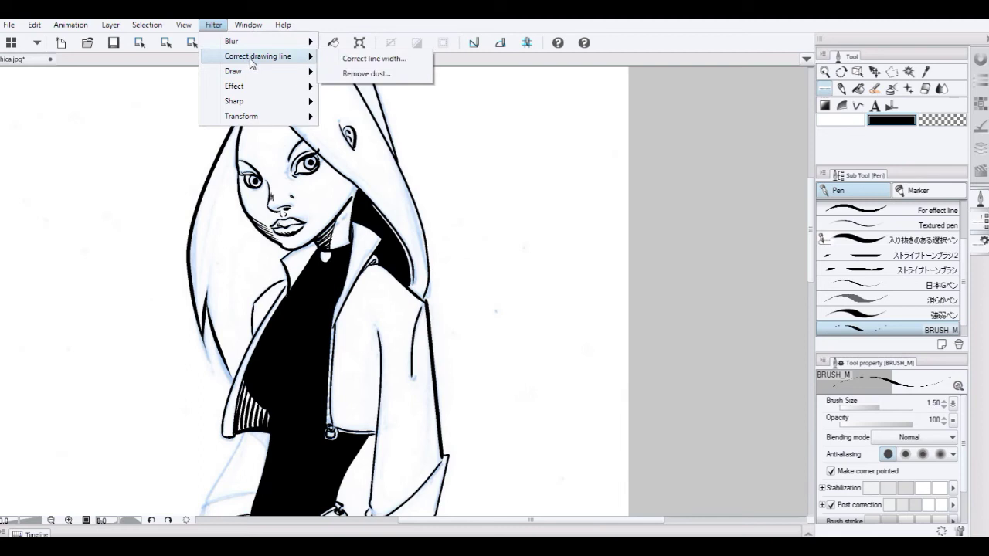
click(384, 74)
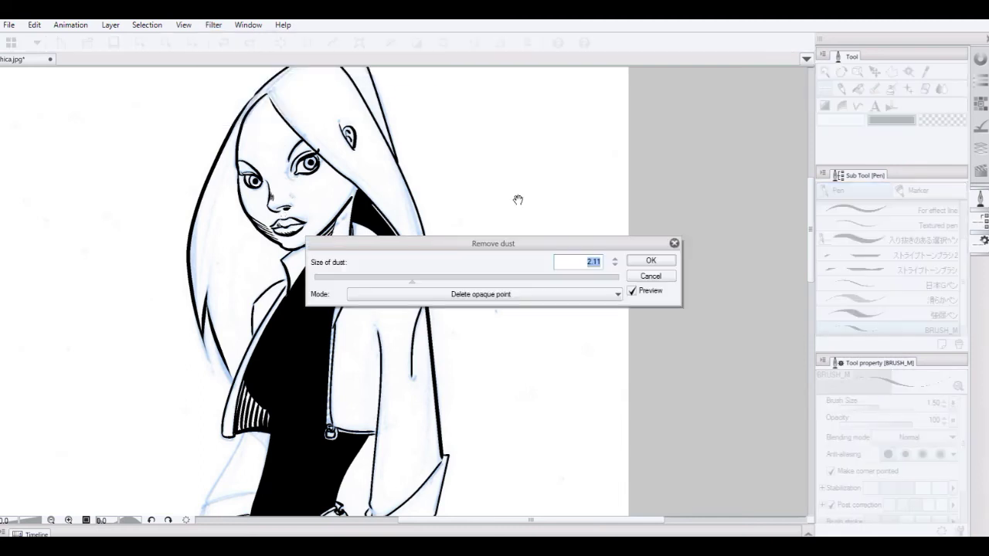
drag(547, 244, 647, 207)
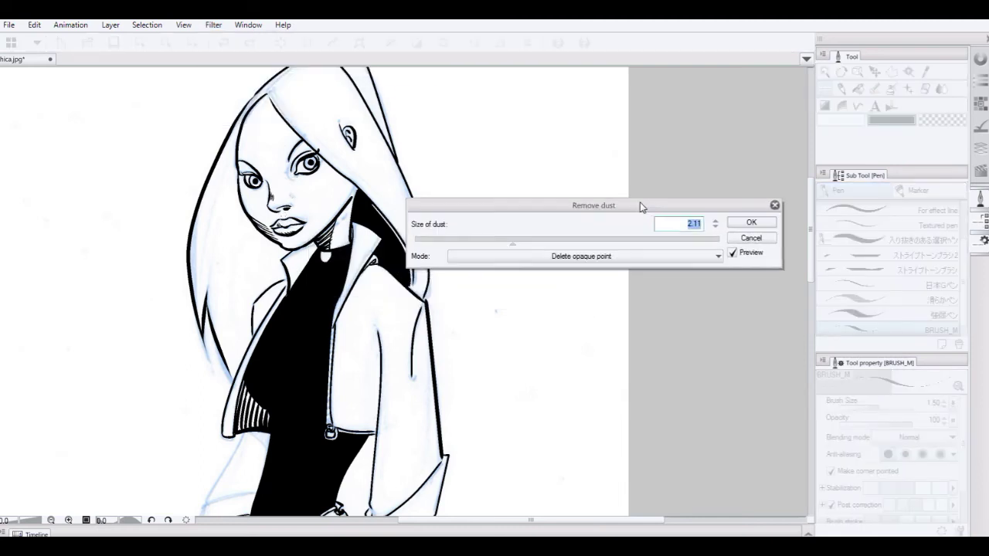
click(732, 253)
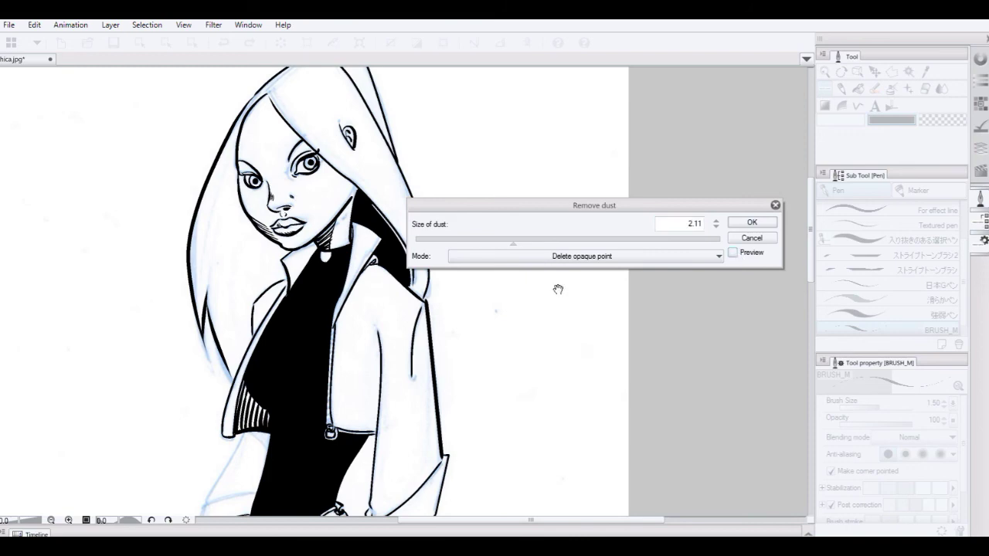
click(733, 254)
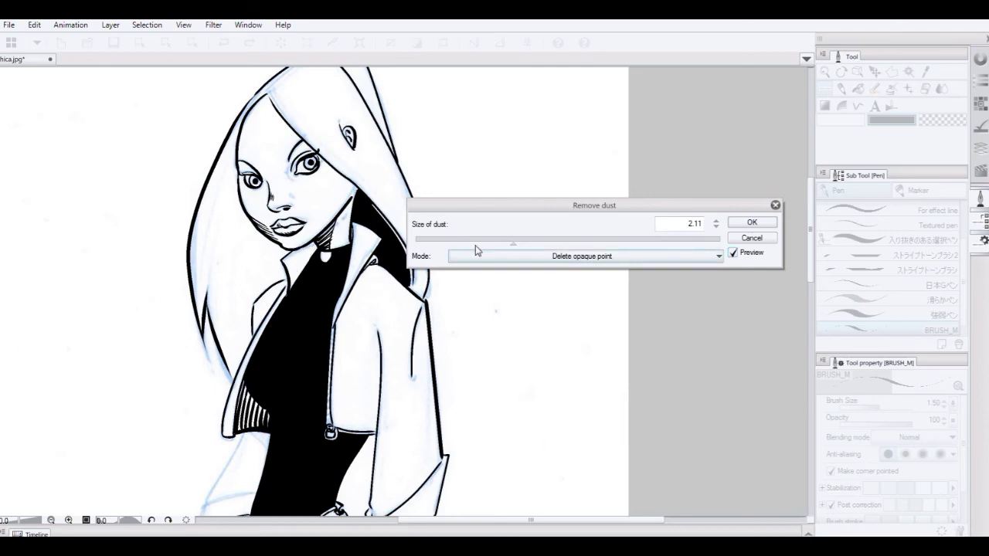
drag(517, 245, 444, 247)
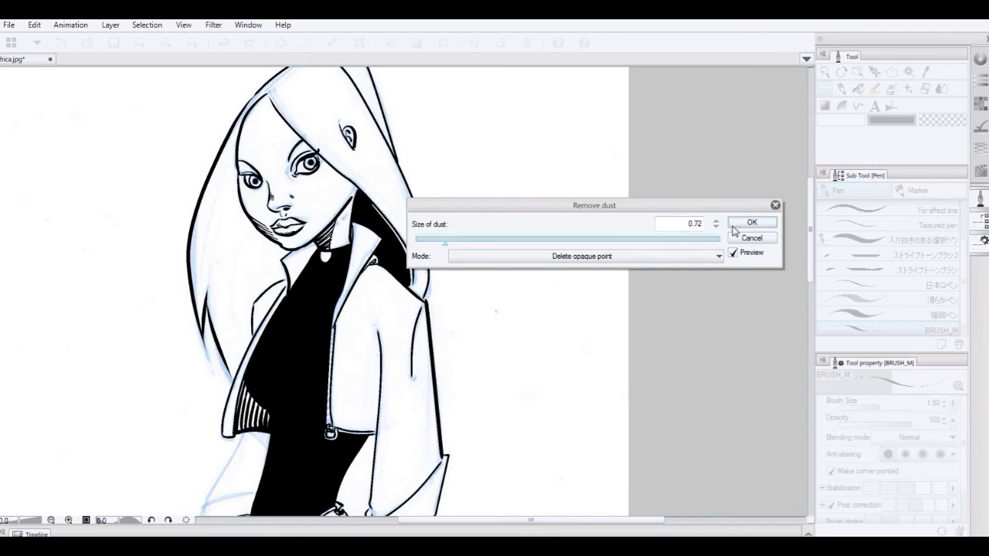
click(751, 221)
Set the brush size to 2.50 and ink curved hatching on the jacket front beside the armpit fold, darkening it along the sleeve line
mouse_move(379, 365)
mouse_down()
mouse_move(361, 318)
mouse_move(342, 368)
mouse_move(268, 387)
mouse_move(312, 404)
mouse_up()
scroll(344, 373, up, 3)
scroll(268, 387, up, 1)
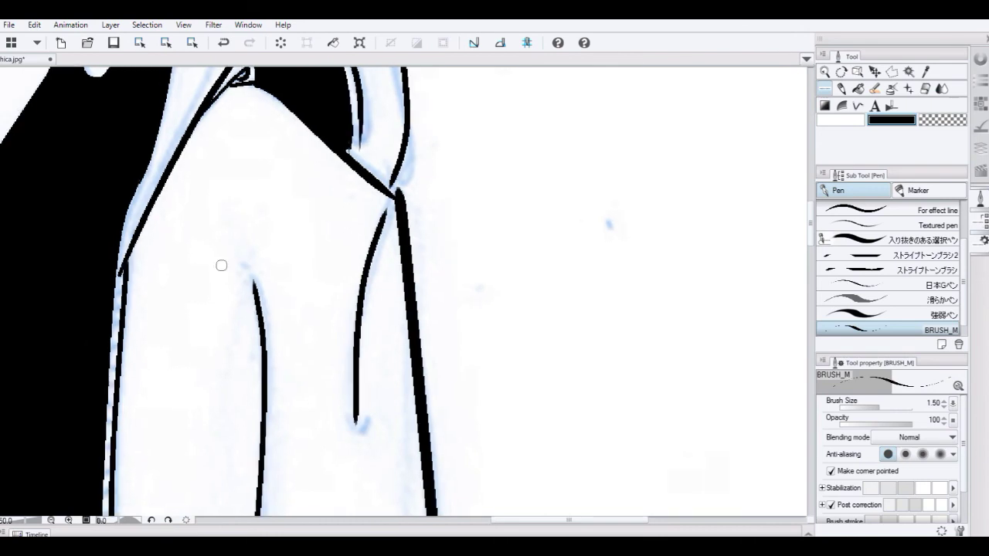
key(bracketright)
key(bracketright)
key(bracketright)
drag(285, 236, 325, 126)
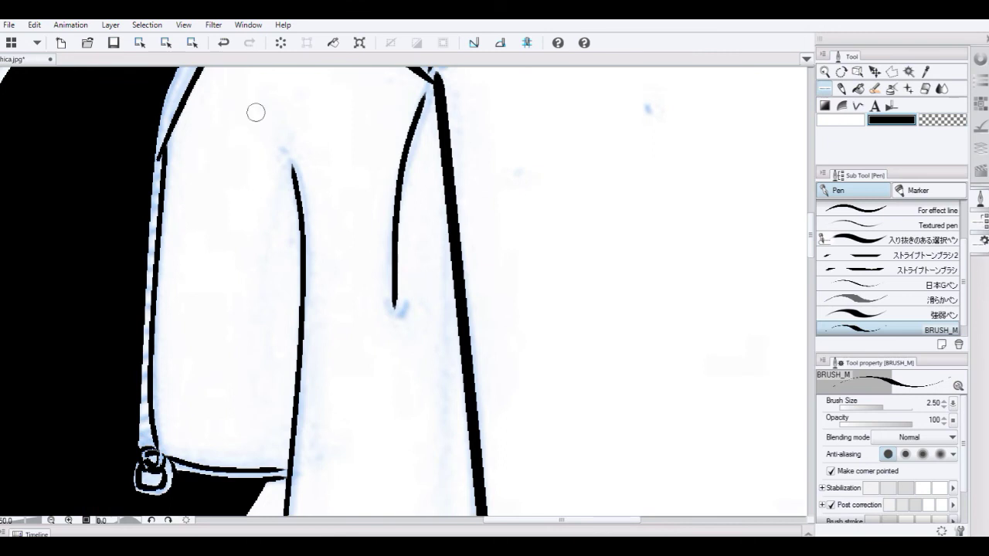
drag(253, 105, 300, 236)
drag(240, 122, 293, 249)
drag(235, 147, 298, 260)
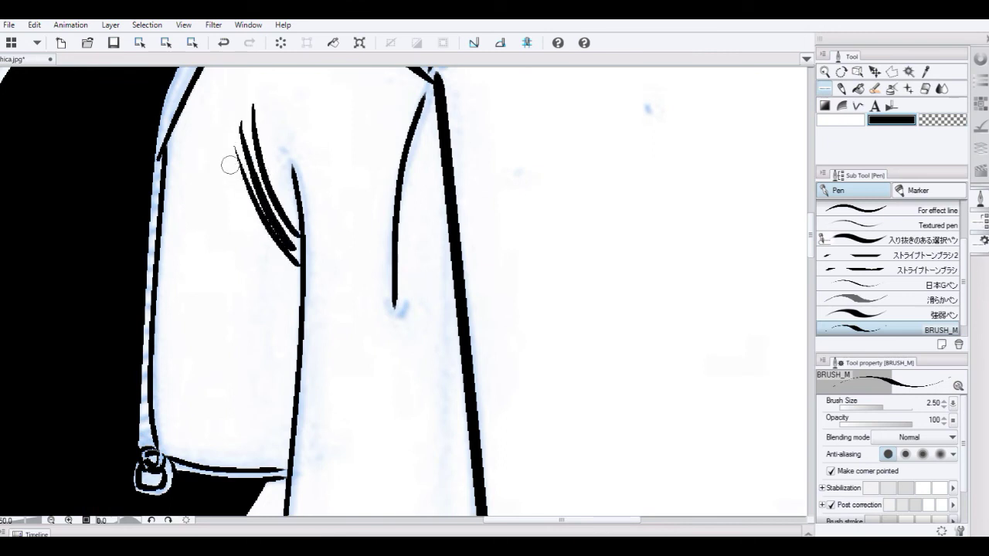
drag(232, 167, 298, 275)
drag(229, 190, 297, 289)
drag(227, 210, 298, 303)
drag(230, 226, 300, 322)
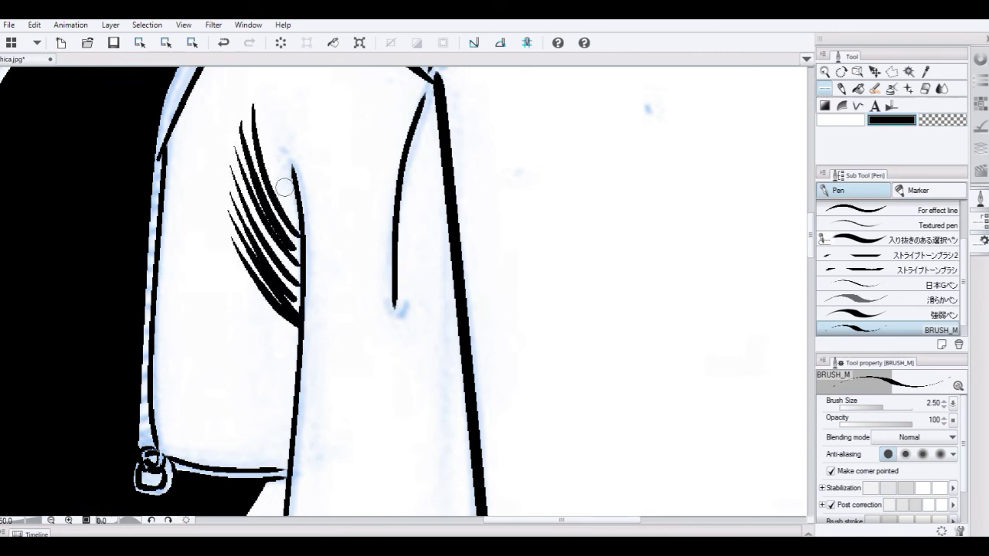
drag(294, 176, 275, 323)
mouse_move(298, 221)
mouse_down()
mouse_move(285, 300)
mouse_move(297, 287)
mouse_up()
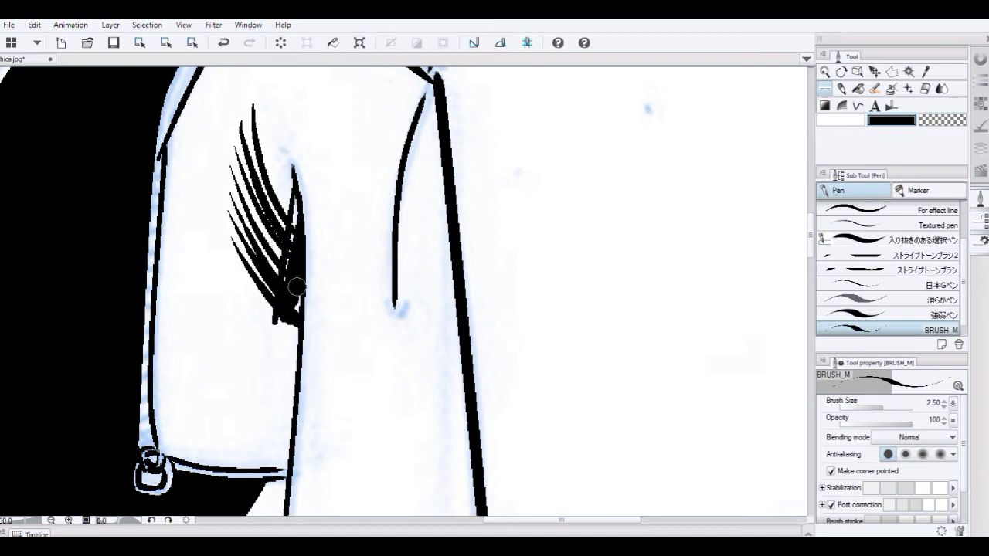
Ink diagonal curved hatching on the lower jacket front, running from the zipper edge down to the hem
scroll(329, 234, down, 5)
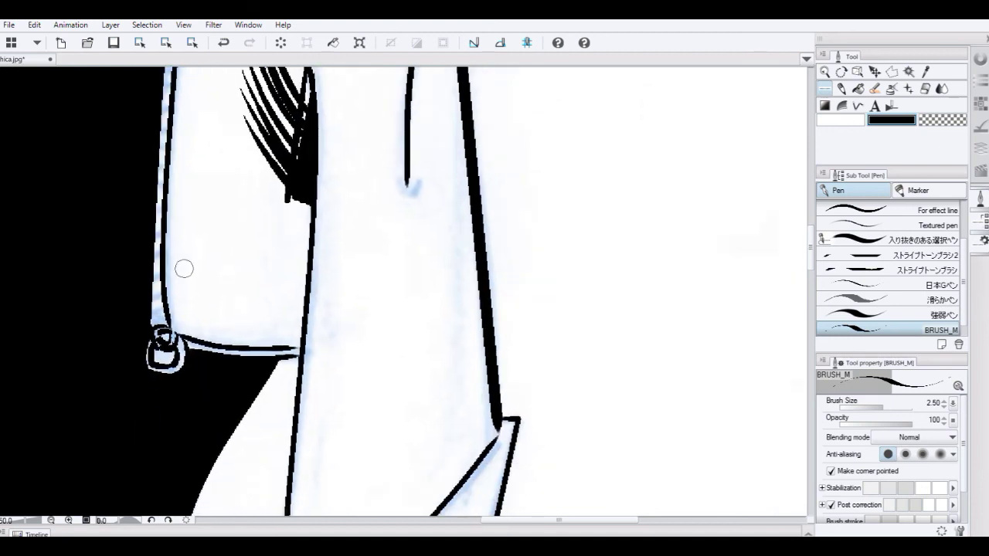
drag(159, 185, 231, 334)
drag(164, 188, 254, 342)
mouse_move(173, 193)
mouse_down()
mouse_move(241, 311)
mouse_move(280, 341)
mouse_up()
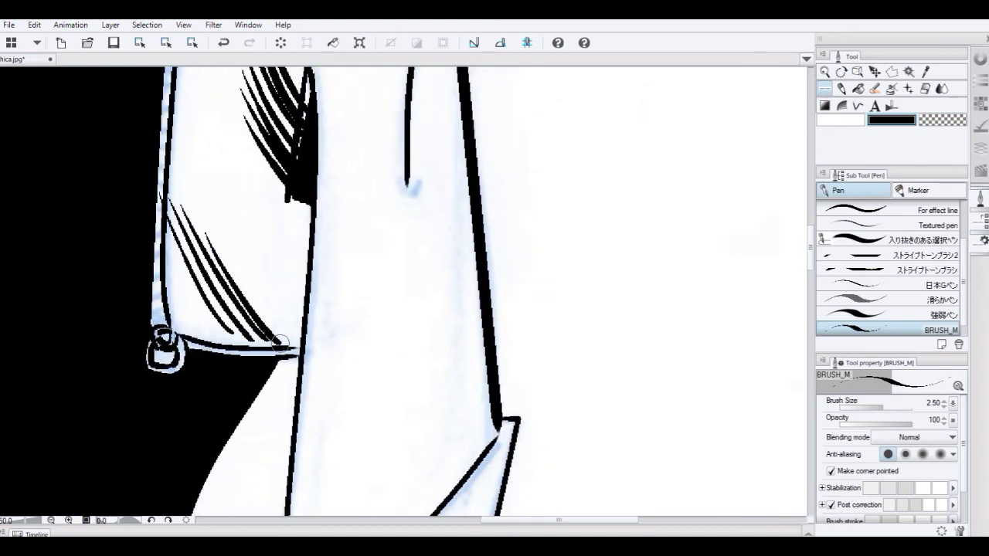
Ink short tapered hatching strokes along the inside of the sleeve's thick outer contour, down to the cuff
scroll(270, 309, right, 5)
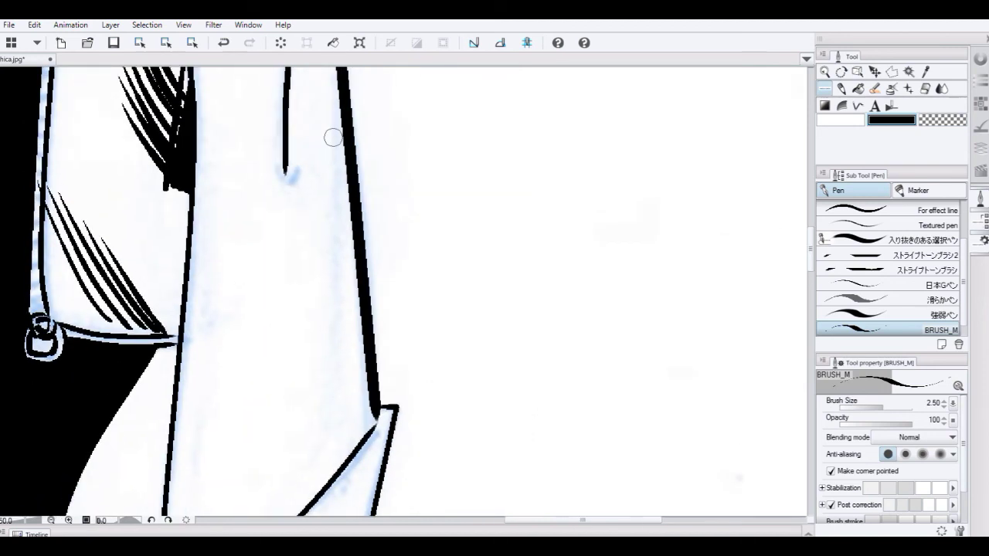
drag(343, 153, 333, 198)
mouse_move(348, 195)
mouse_down()
mouse_move(337, 236)
mouse_move(343, 303)
mouse_up()
drag(358, 301, 346, 363)
mouse_move(364, 352)
mouse_down()
mouse_move(372, 384)
mouse_move(361, 417)
mouse_up()
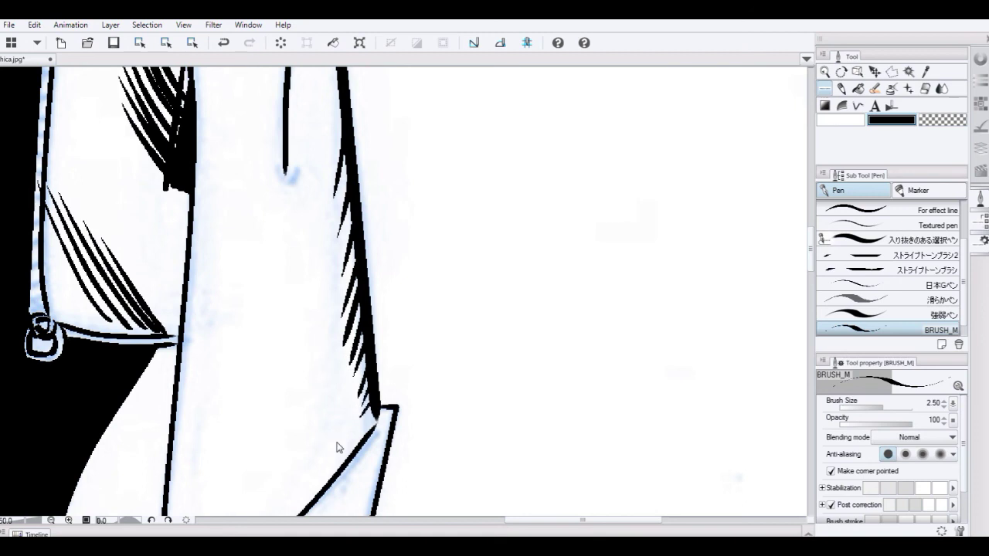
Apply the Remove dust filter to the ink layer with a dust size of 3.84 in Fill transparent hole with color of background mode
scroll(336, 447, down, 5)
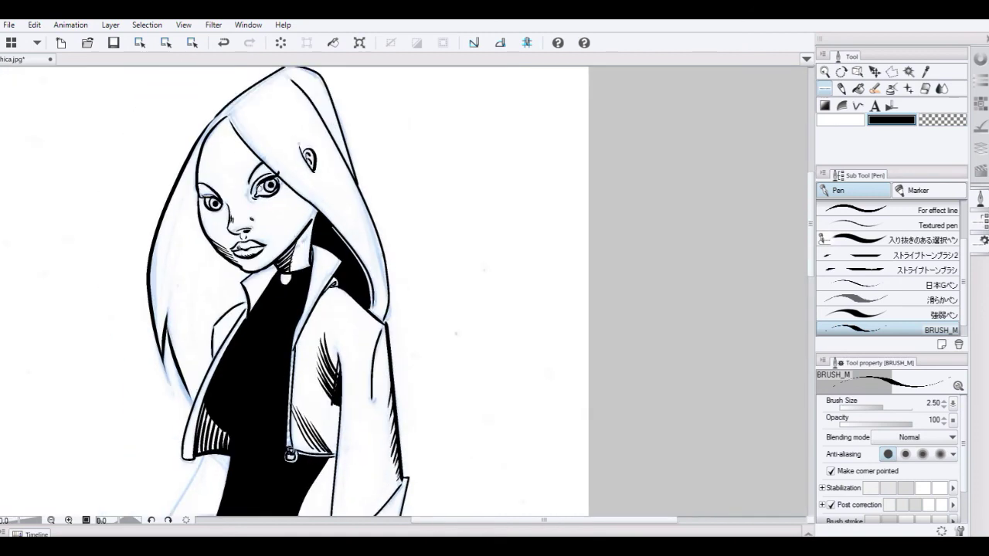
click(213, 25)
mouse_move(245, 71)
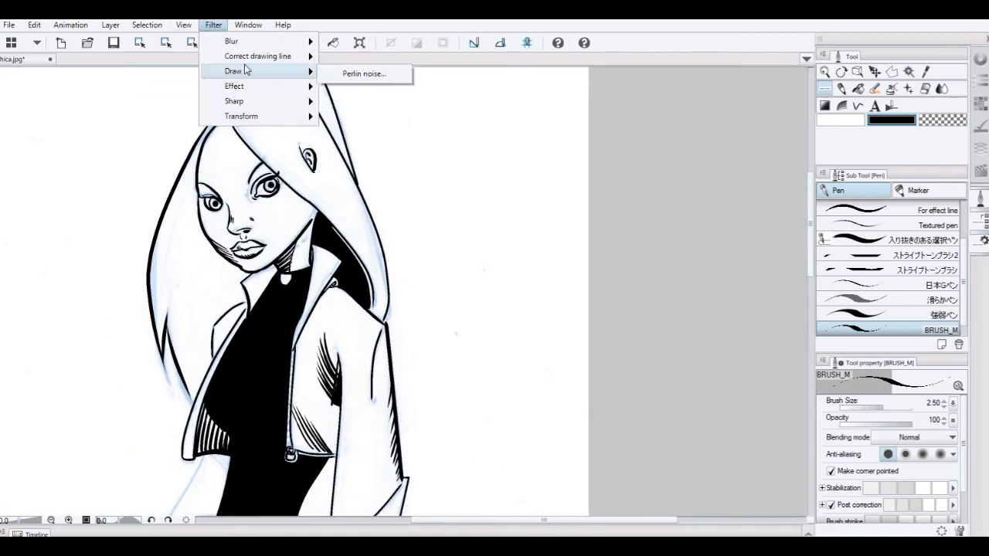
mouse_move(268, 58)
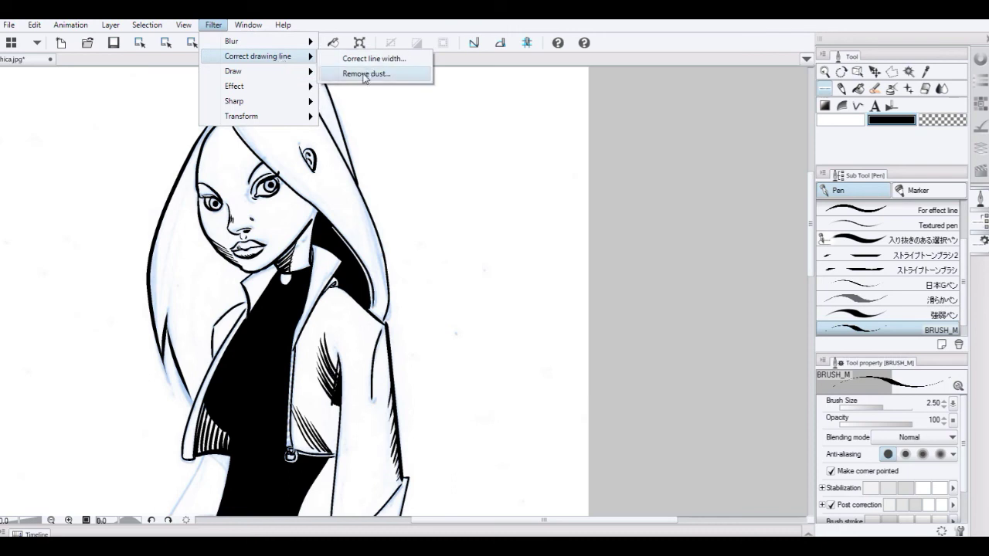
click(365, 73)
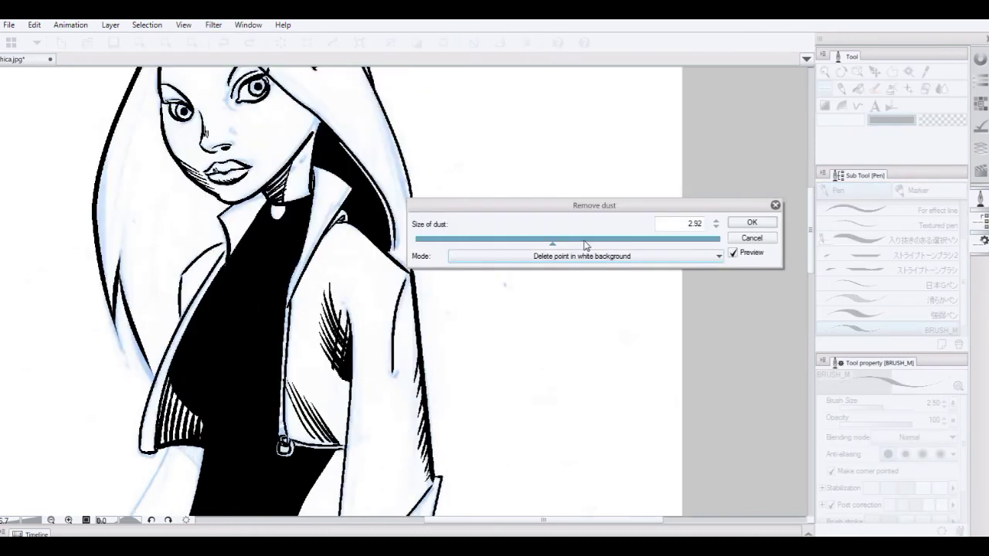
drag(559, 246, 645, 242)
click(648, 255)
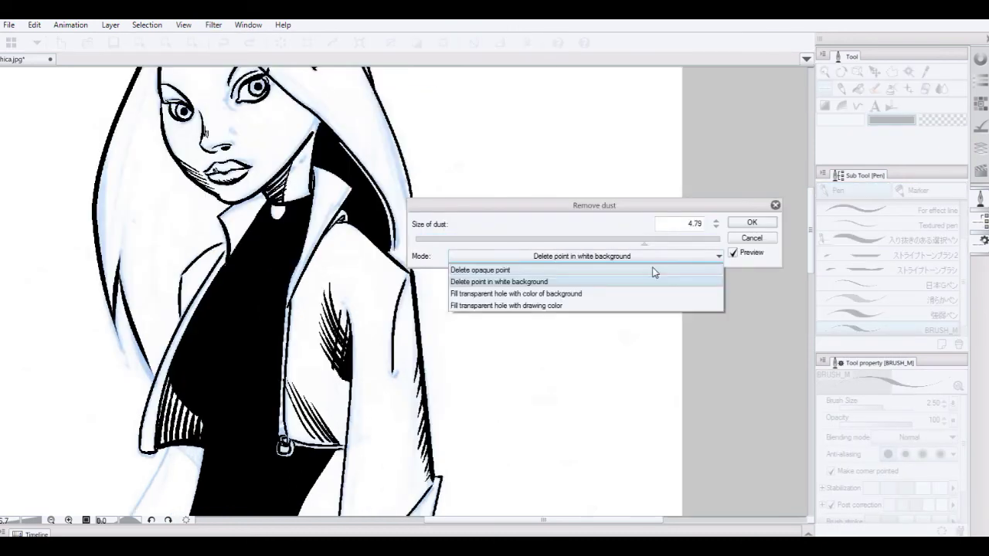
click(608, 287)
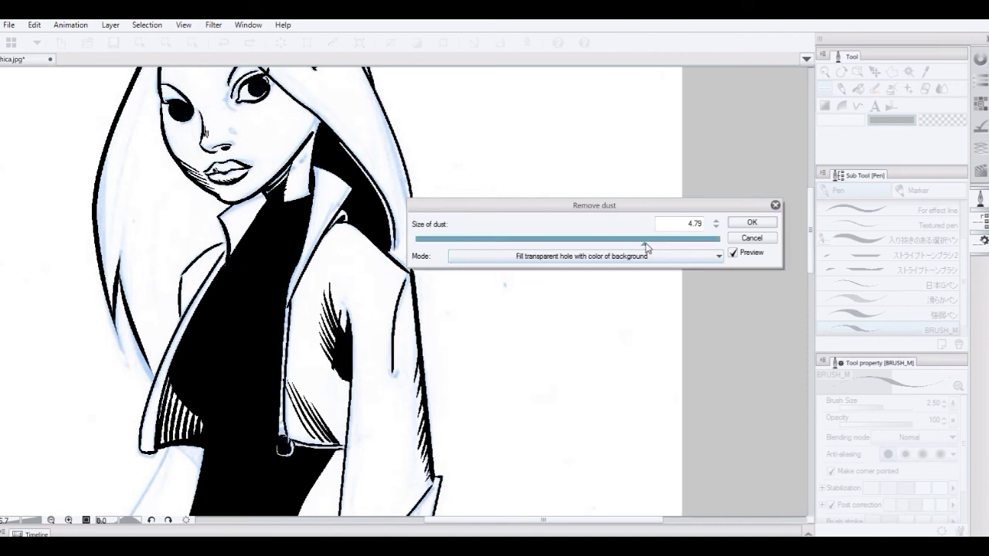
drag(644, 242, 600, 243)
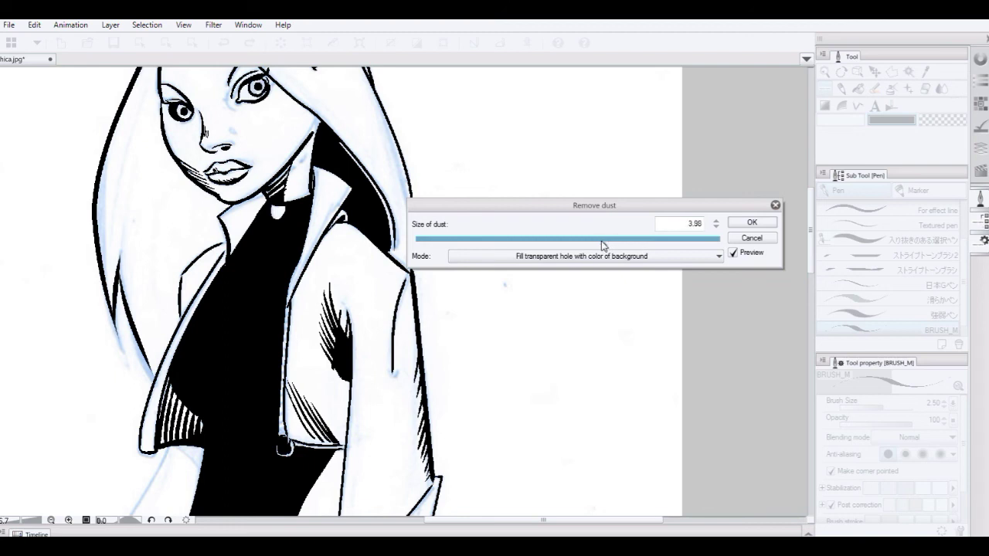
drag(601, 240, 597, 240)
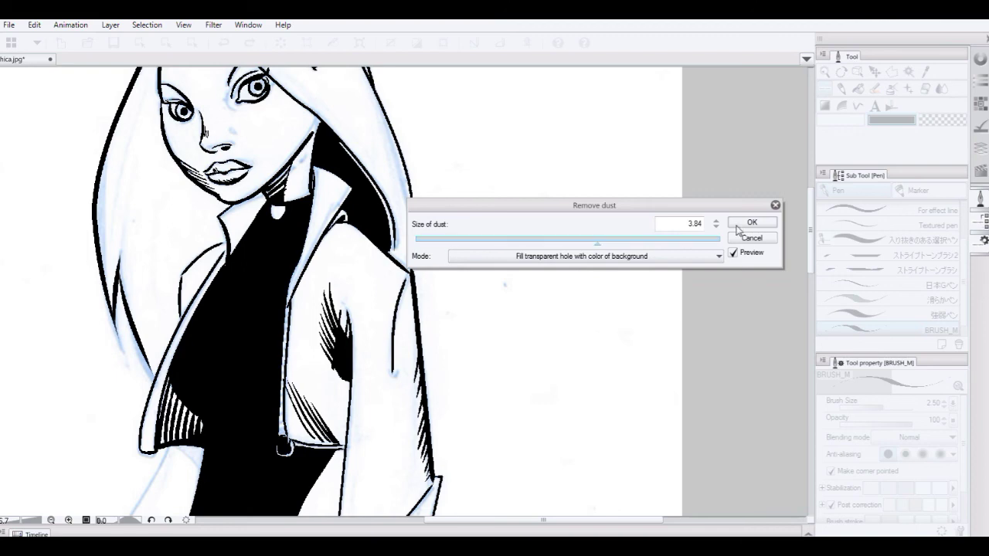
click(750, 222)
scroll(492, 338, down, 1)
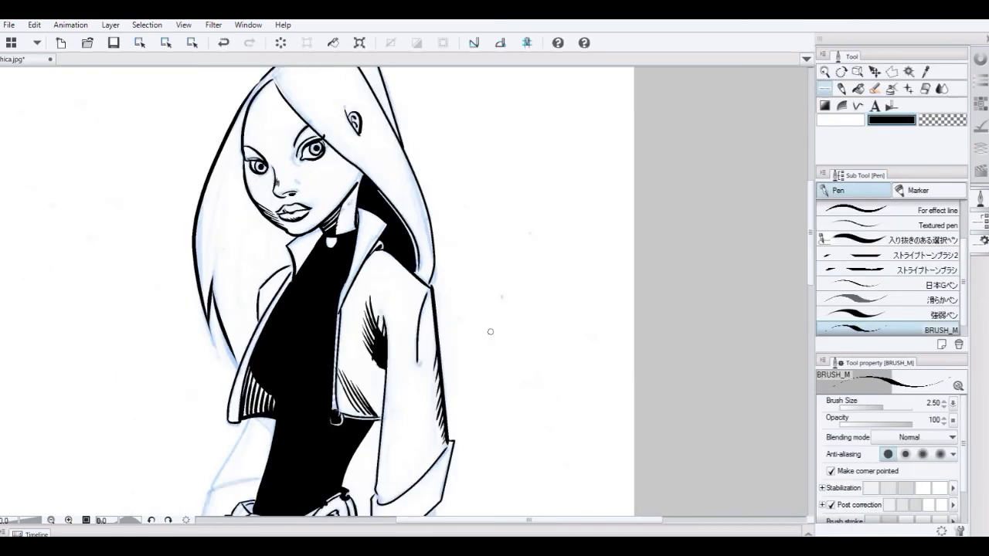
drag(402, 354, 329, 391)
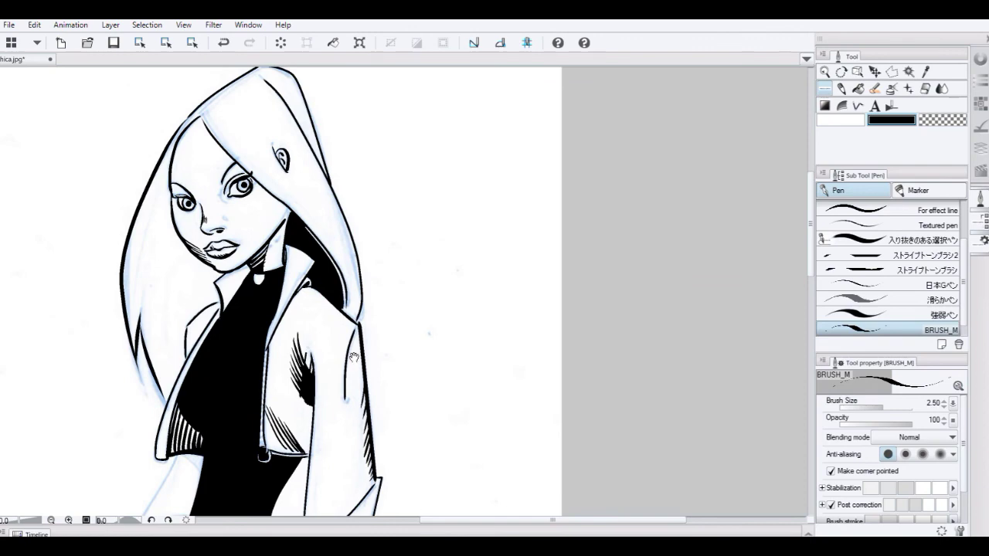
mouse_move(355, 455)
mouse_down()
mouse_move(370, 270)
mouse_move(374, 294)
mouse_move(359, 296)
mouse_move(368, 361)
mouse_move(412, 406)
mouse_up()
scroll(368, 307, down, 1)
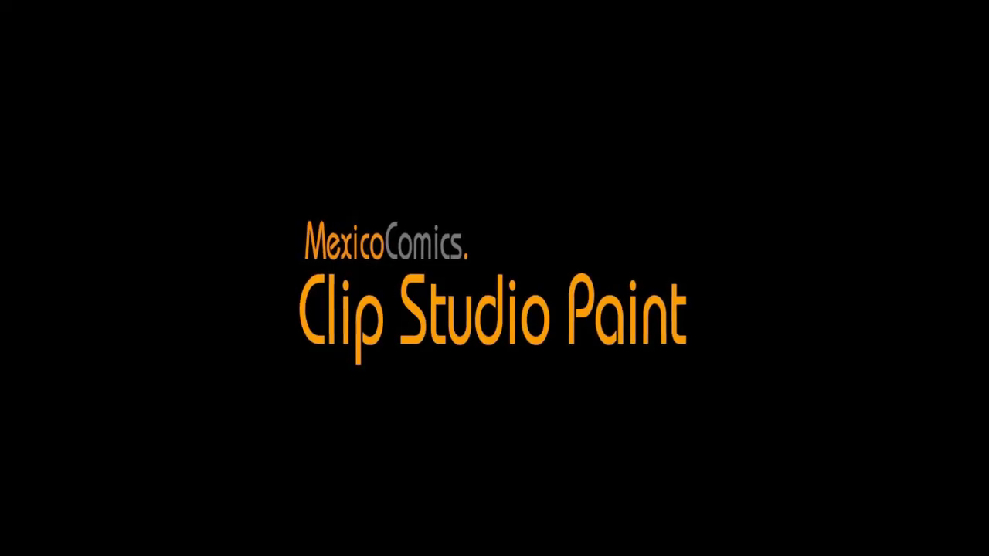